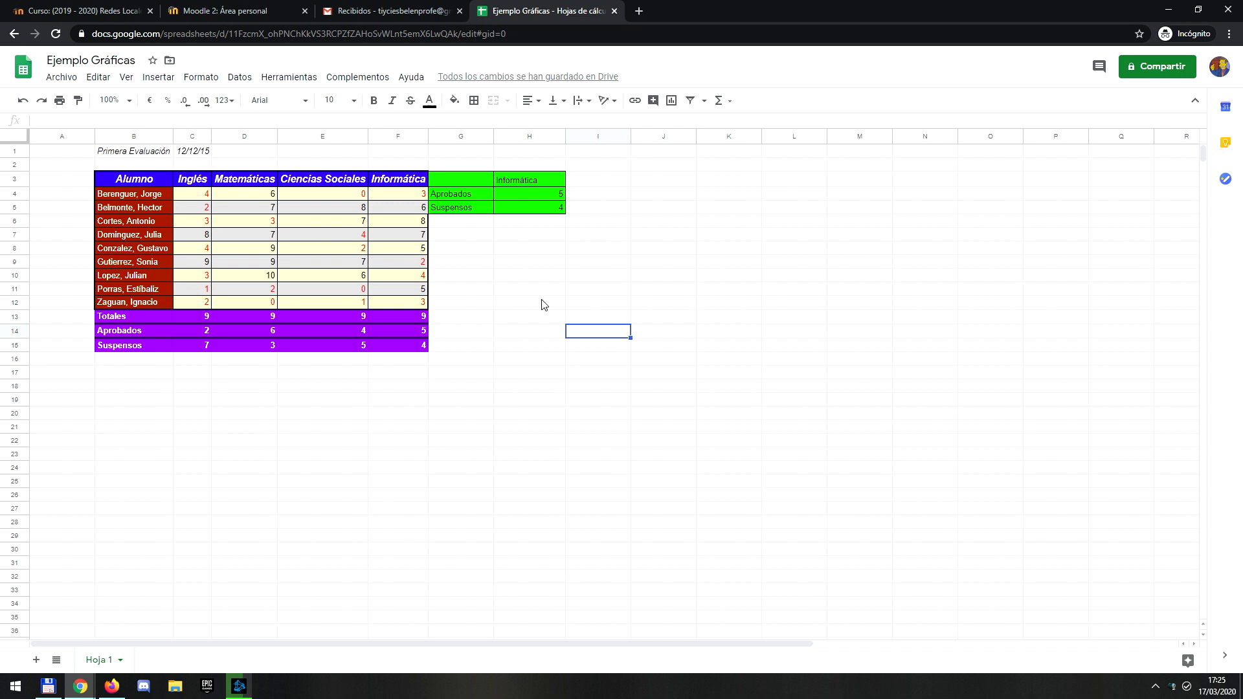
{"action": "left_click", "coordinate": [544, 305]}
{"action": "left_click", "coordinate": [539, 292]}
{"action": "left_click", "coordinate": [526, 276]}
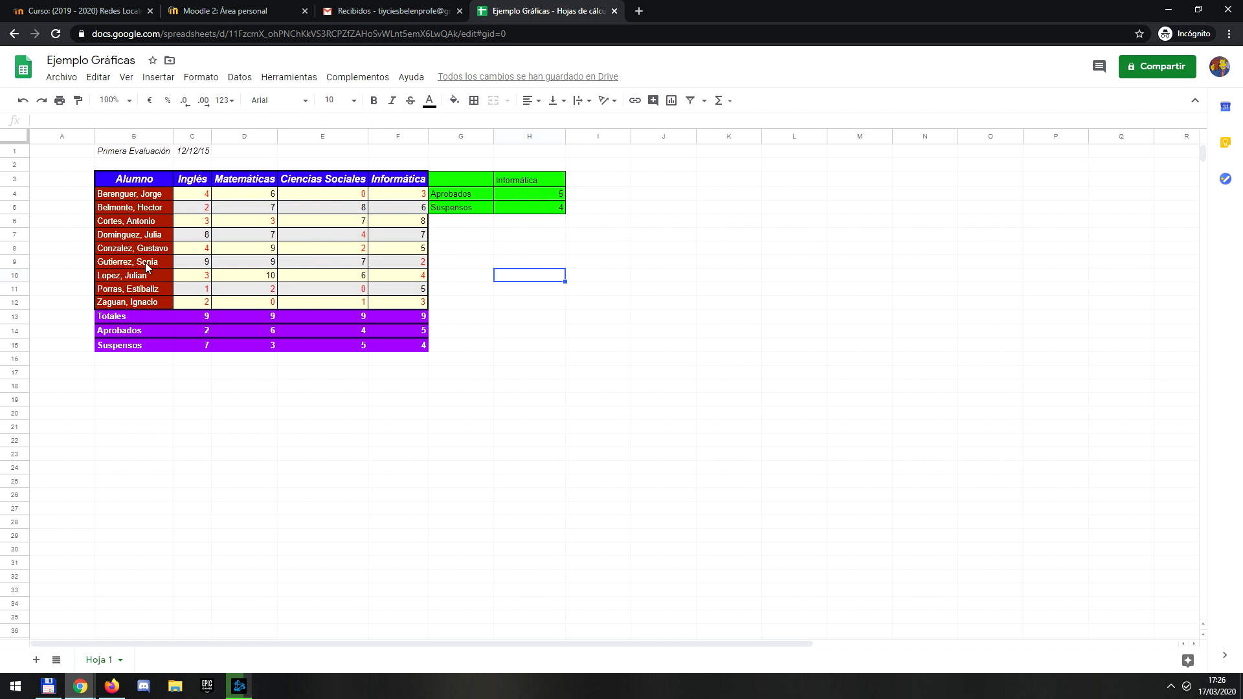
{"action": "left_click", "coordinate": [110, 181]}
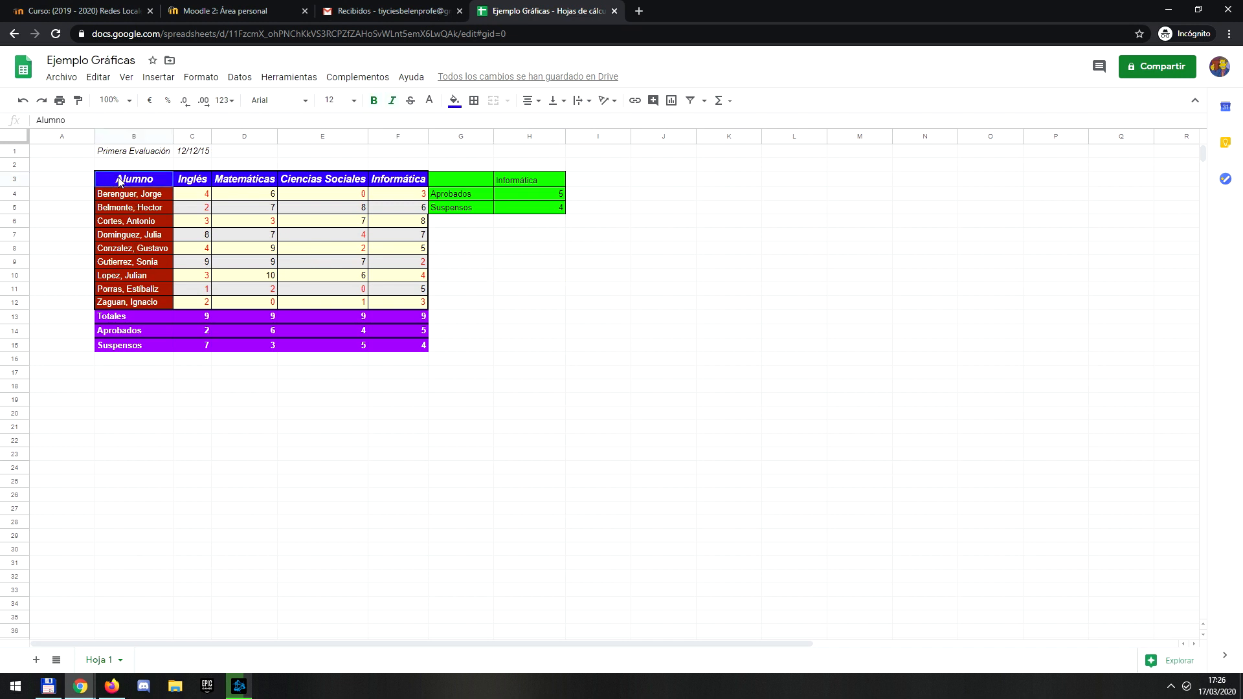
- Insert a column chart of the Inglés grades in C4:C12 and place it beside the green summary table
{"action": "left_click_drag", "start_coordinate": [196, 199], "coordinate": [195, 305]}
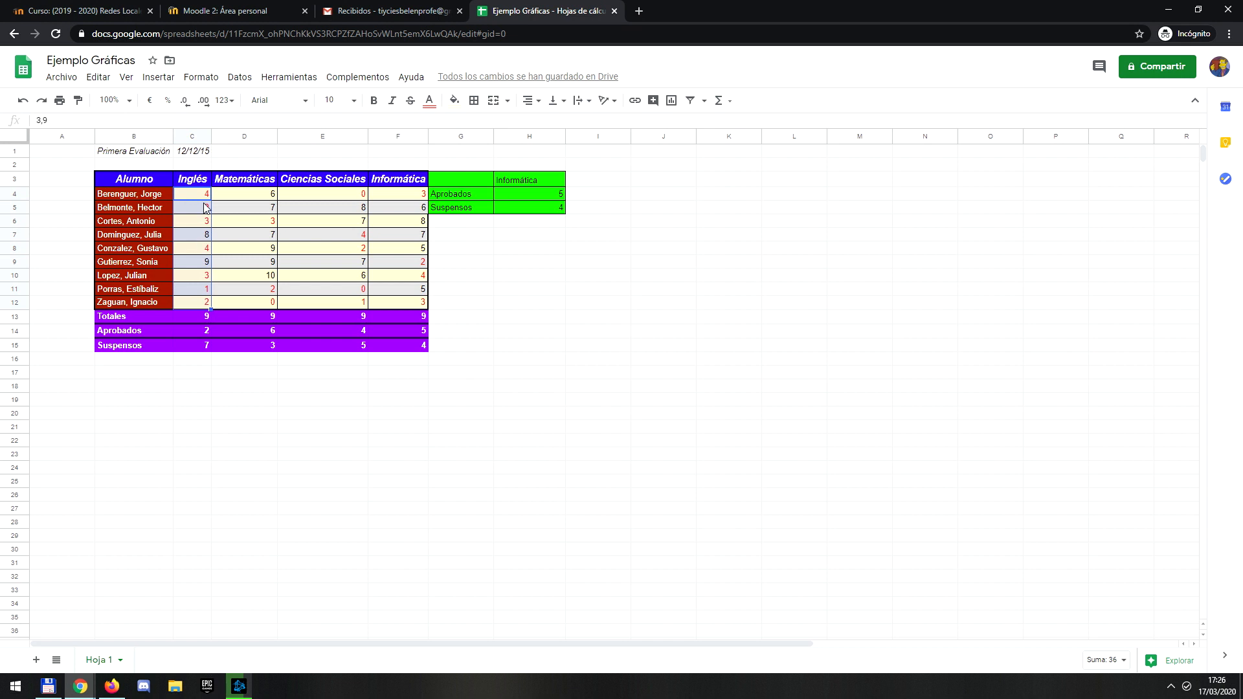
{"action": "left_click", "coordinate": [159, 81]}
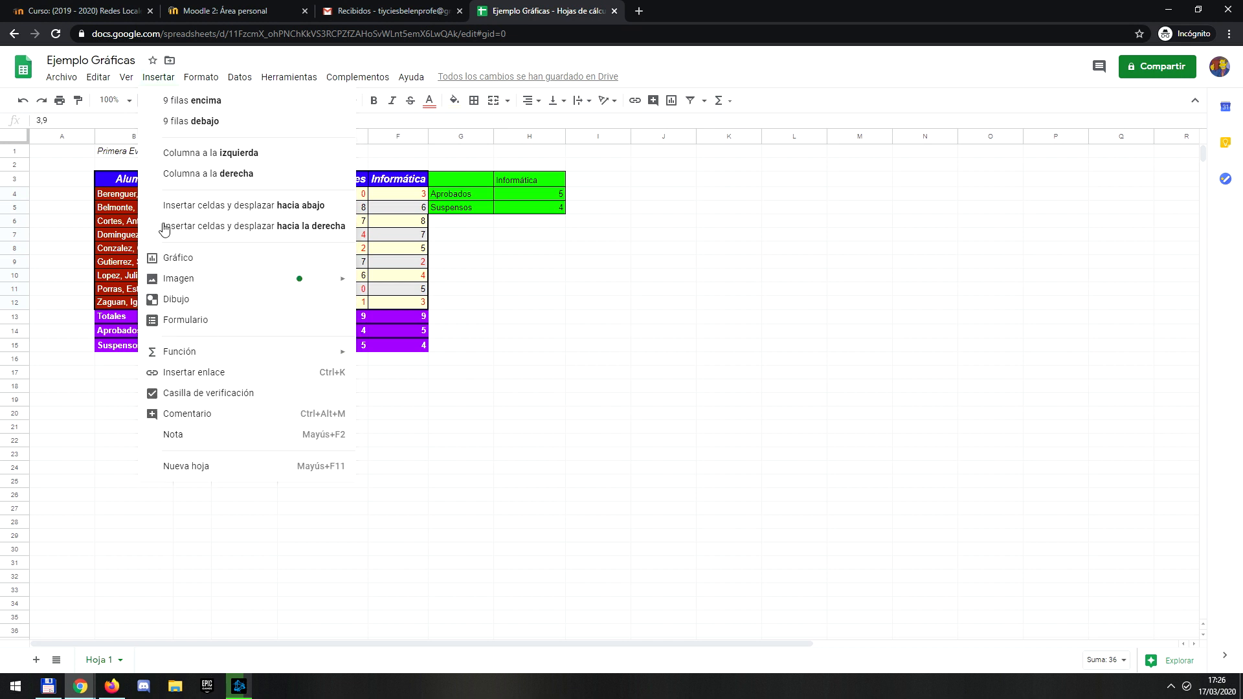
{"action": "left_click", "coordinate": [196, 260]}
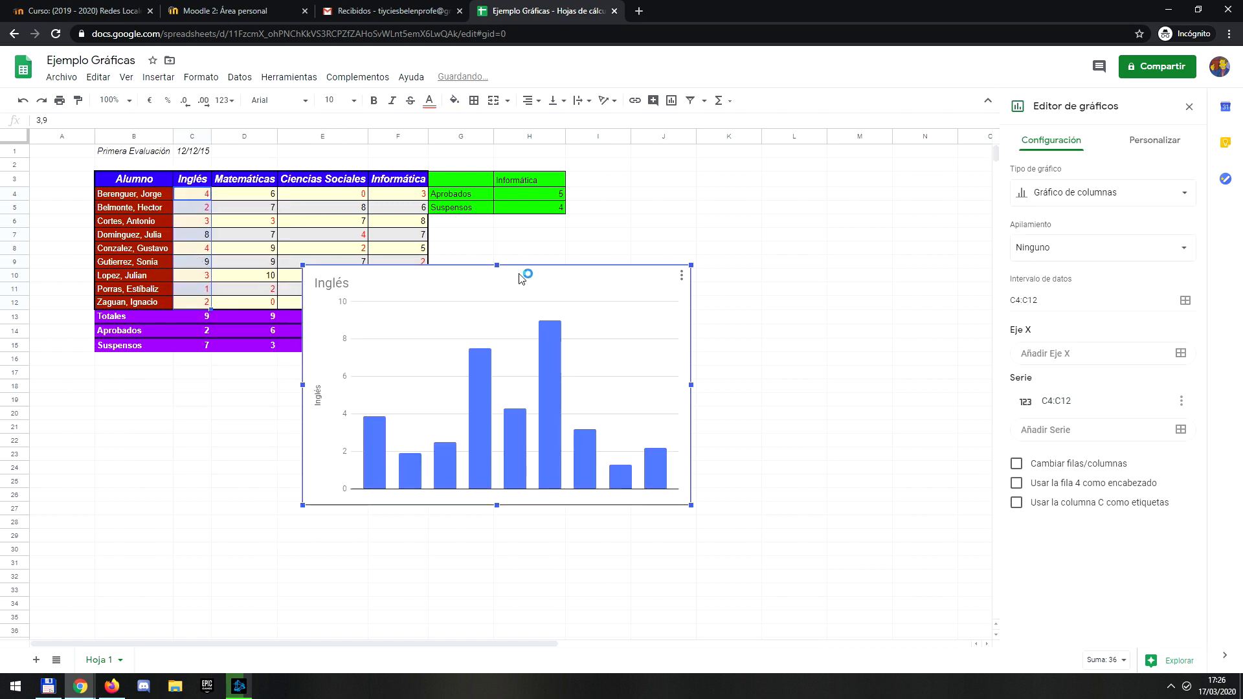
{"action": "left_click_drag", "start_coordinate": [525, 278], "coordinate": [665, 267]}
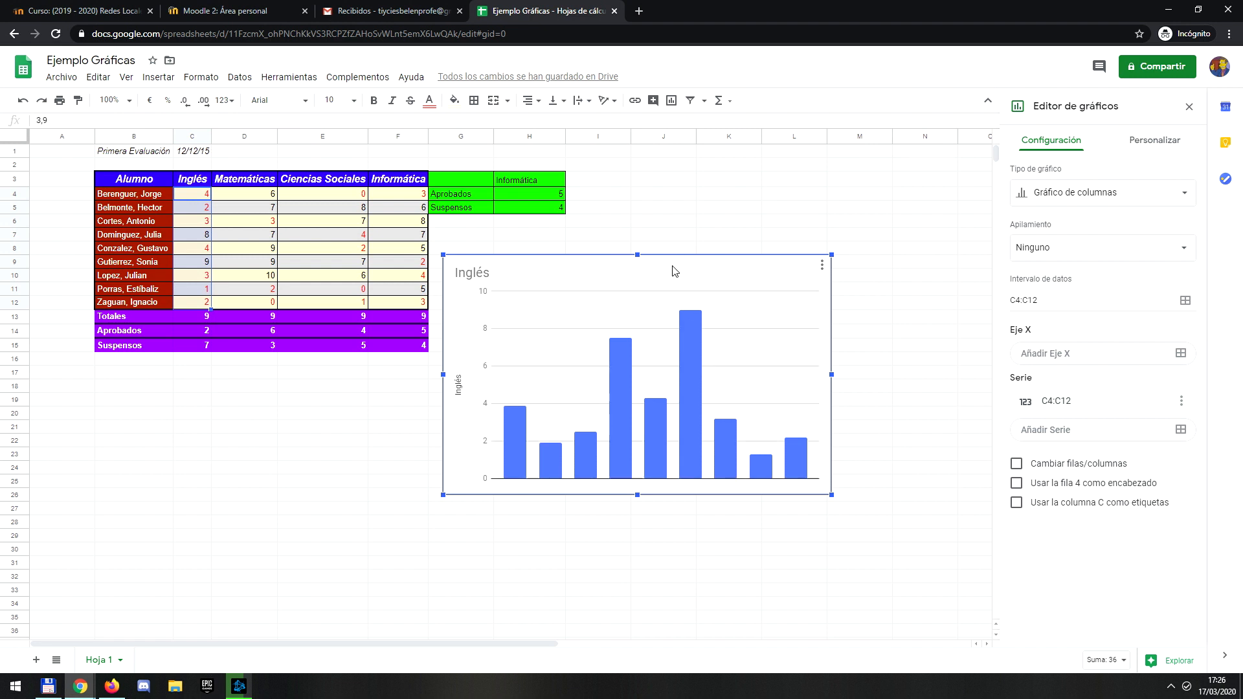
{"action": "left_click_drag", "start_coordinate": [673, 271], "coordinate": [692, 265]}
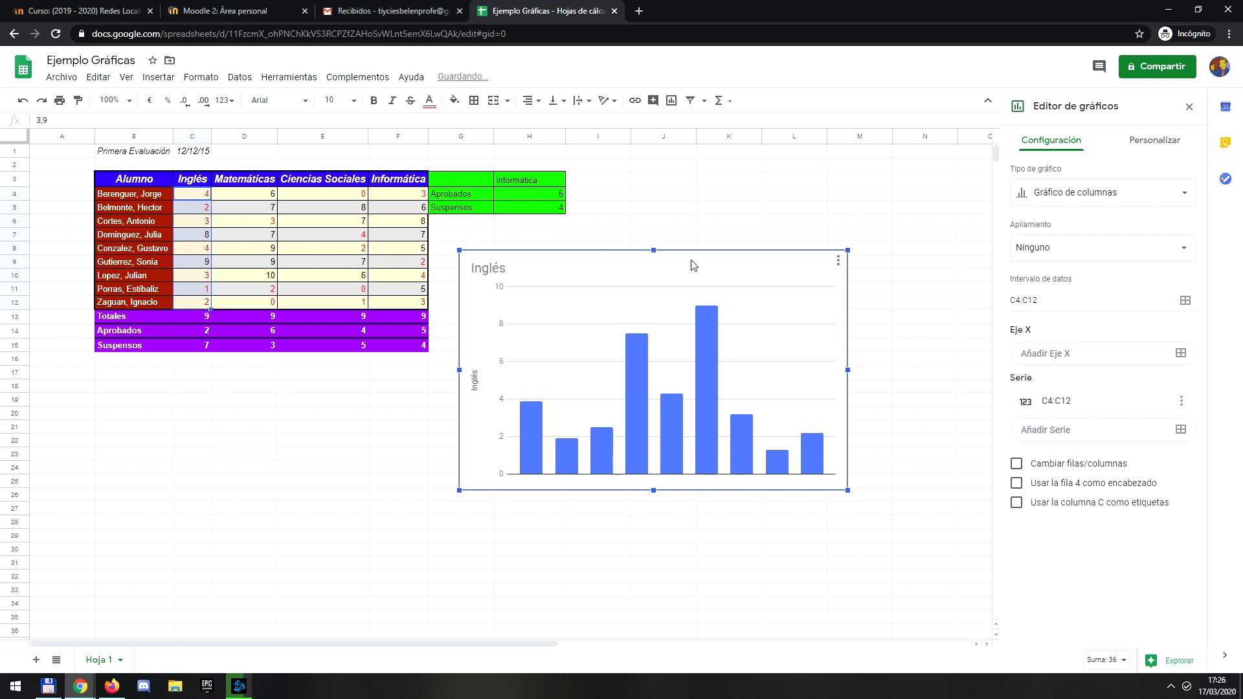
{"action": "left_click_drag", "start_coordinate": [691, 265], "coordinate": [814, 170]}
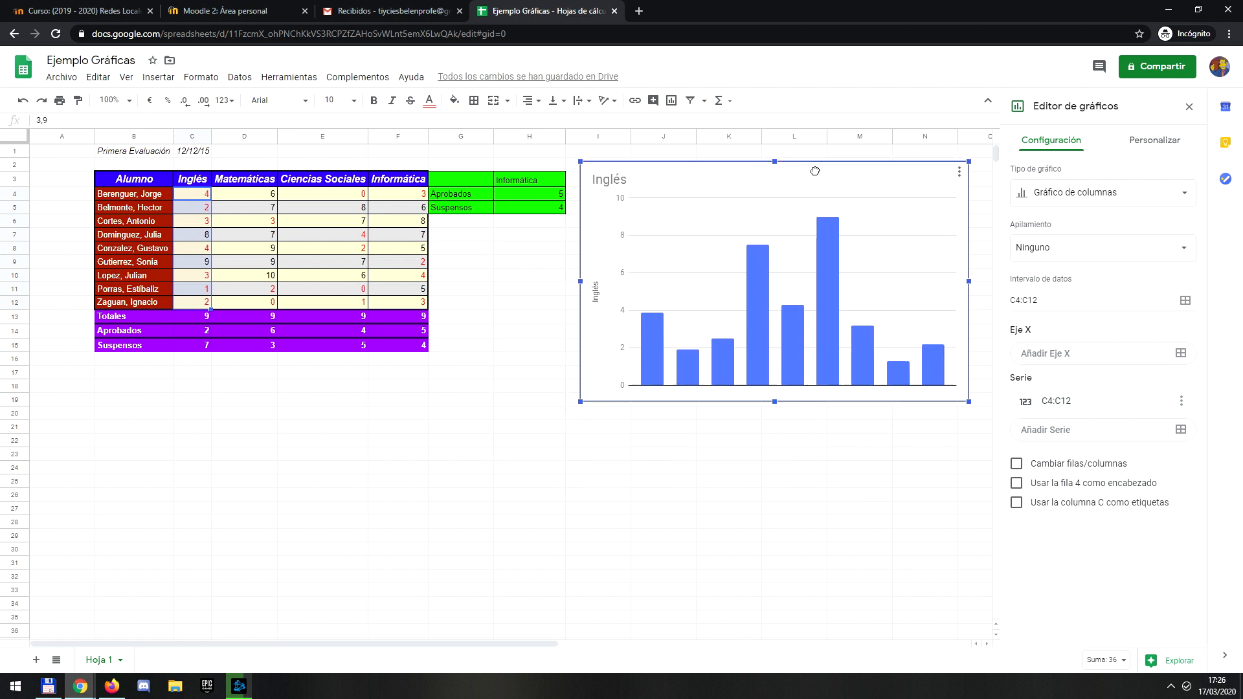
- Insert a second column chart starting from empty cell I22, with data range C4:C12, and place it below the first chart
{"action": "left_click", "coordinate": [625, 443]}
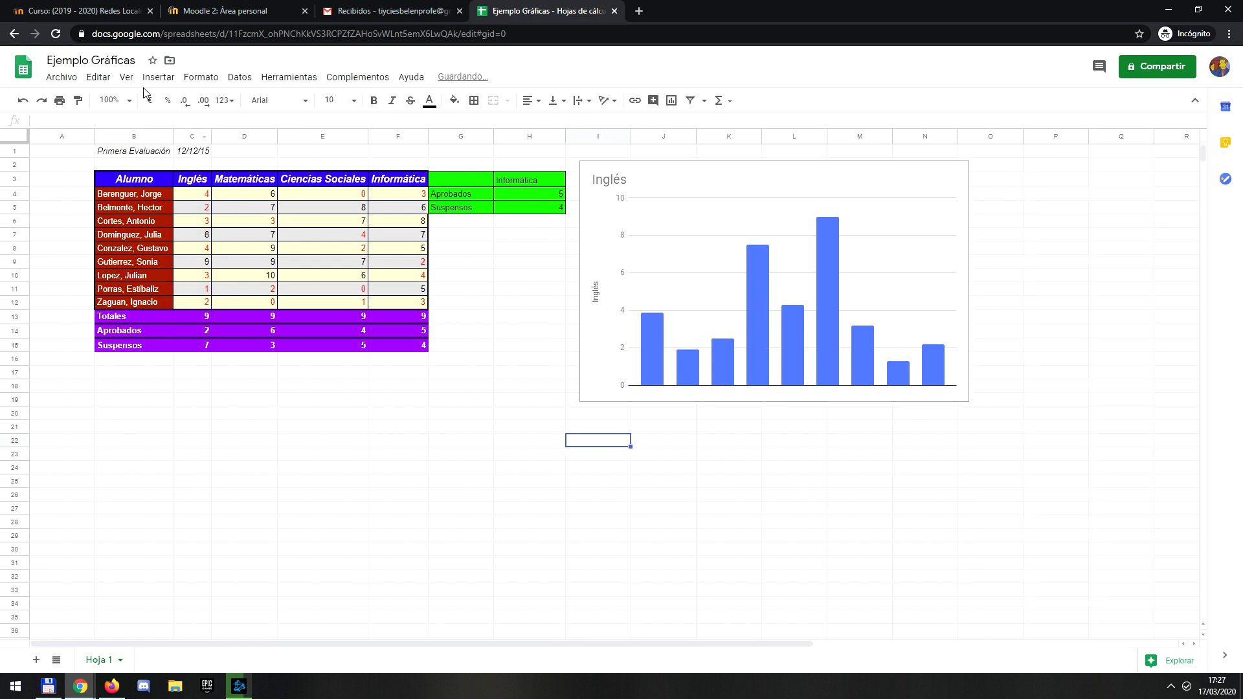
{"action": "left_click", "coordinate": [158, 77]}
{"action": "left_click", "coordinate": [194, 259]}
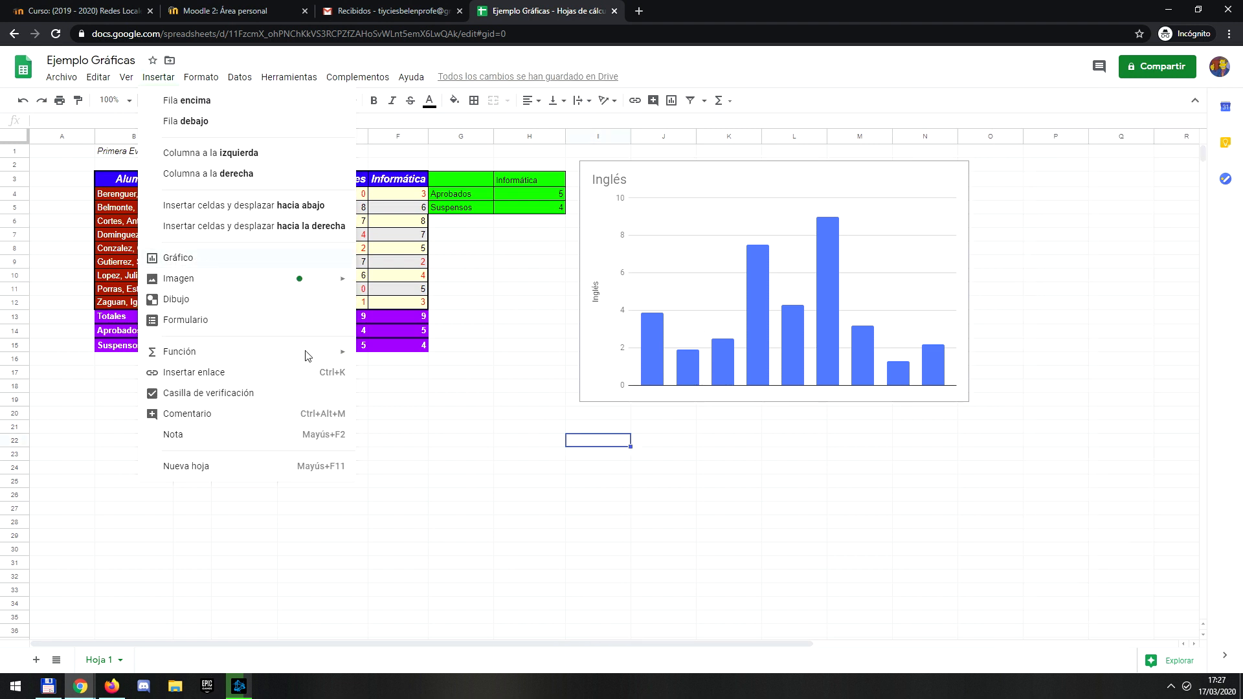
{"action": "left_click_drag", "start_coordinate": [528, 280], "coordinate": [619, 401]}
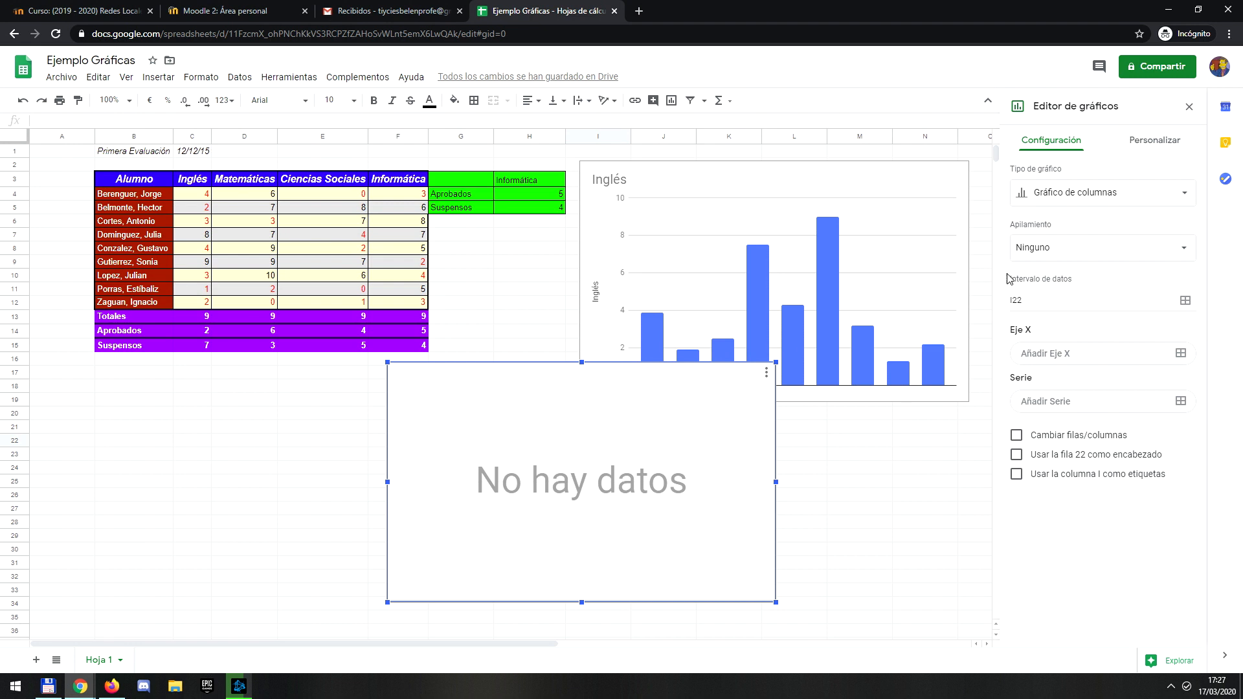
{"action": "left_click", "coordinate": [1186, 303]}
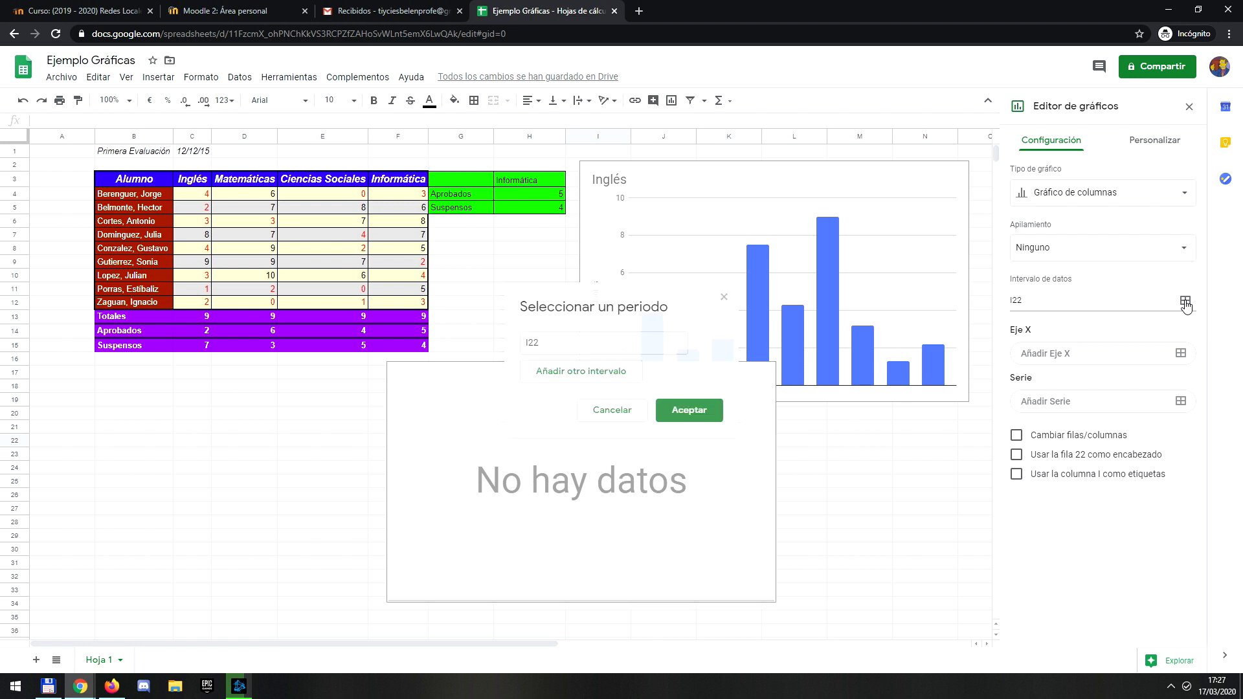
{"action": "left_click_drag", "start_coordinate": [197, 199], "coordinate": [199, 306]}
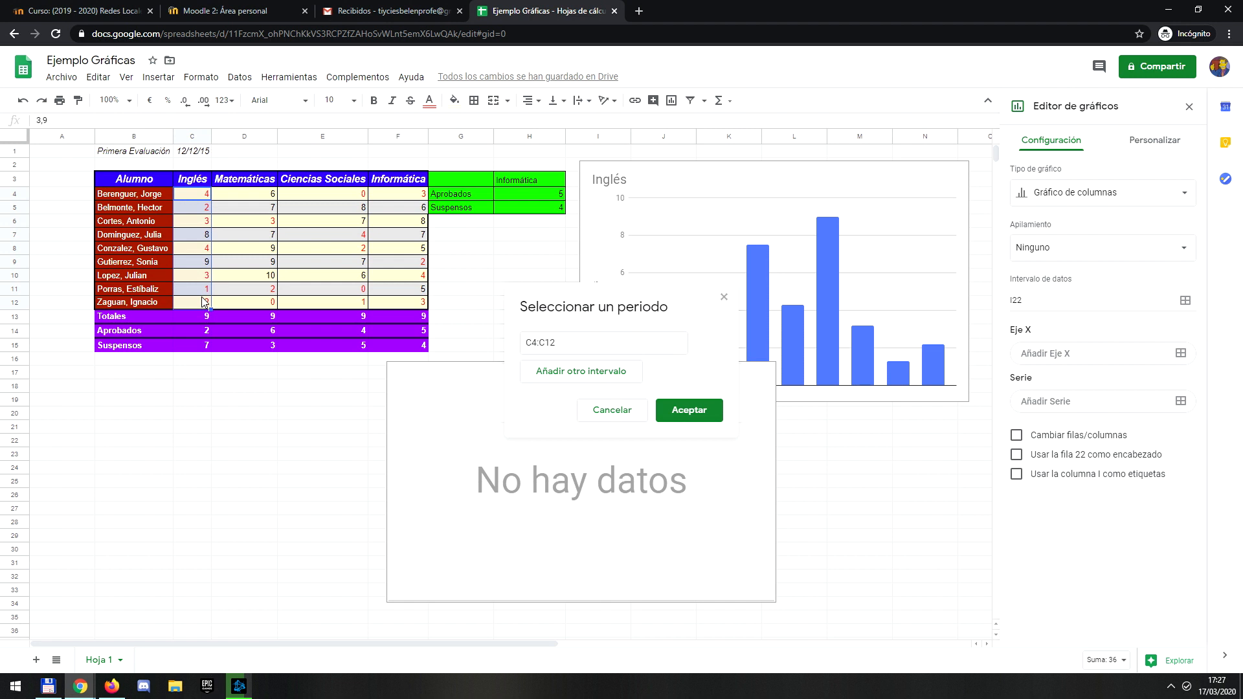
{"action": "left_click", "coordinate": [690, 410]}
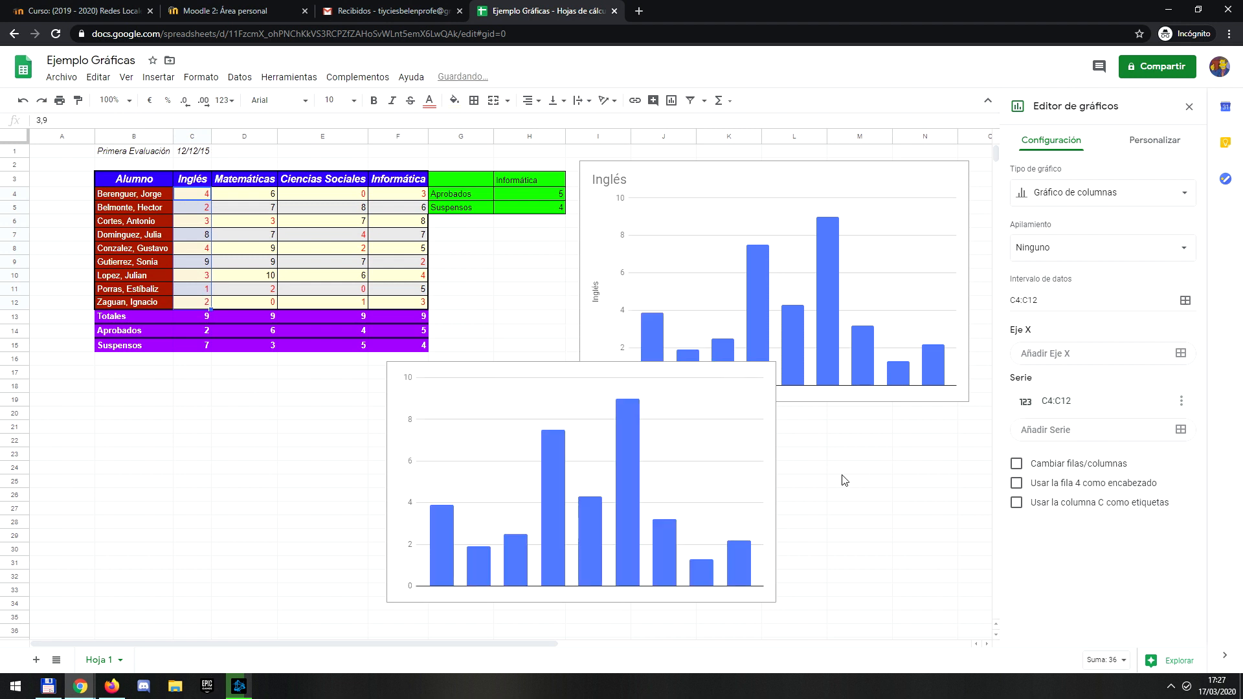
{"action": "left_click", "coordinate": [586, 406]}
{"action": "left_click_drag", "start_coordinate": [685, 370], "coordinate": [682, 421]}
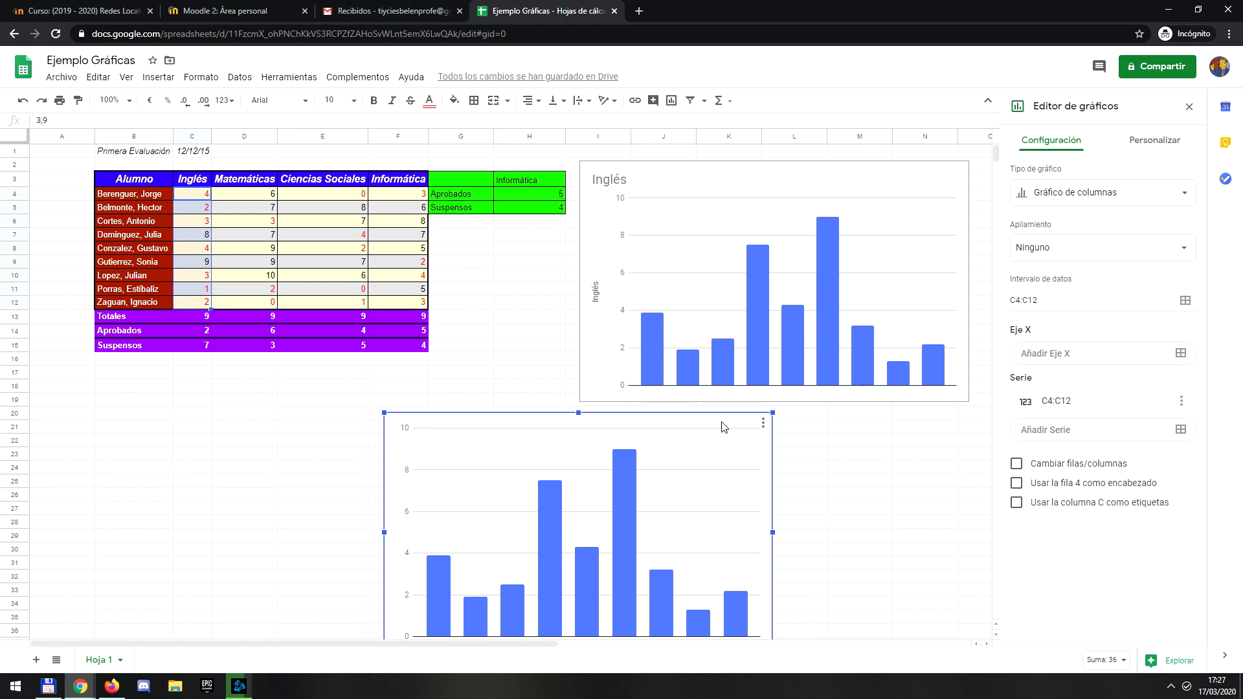
- Delete the chart titled Inglés and undo the deletion
{"action": "left_click", "coordinate": [825, 397]}
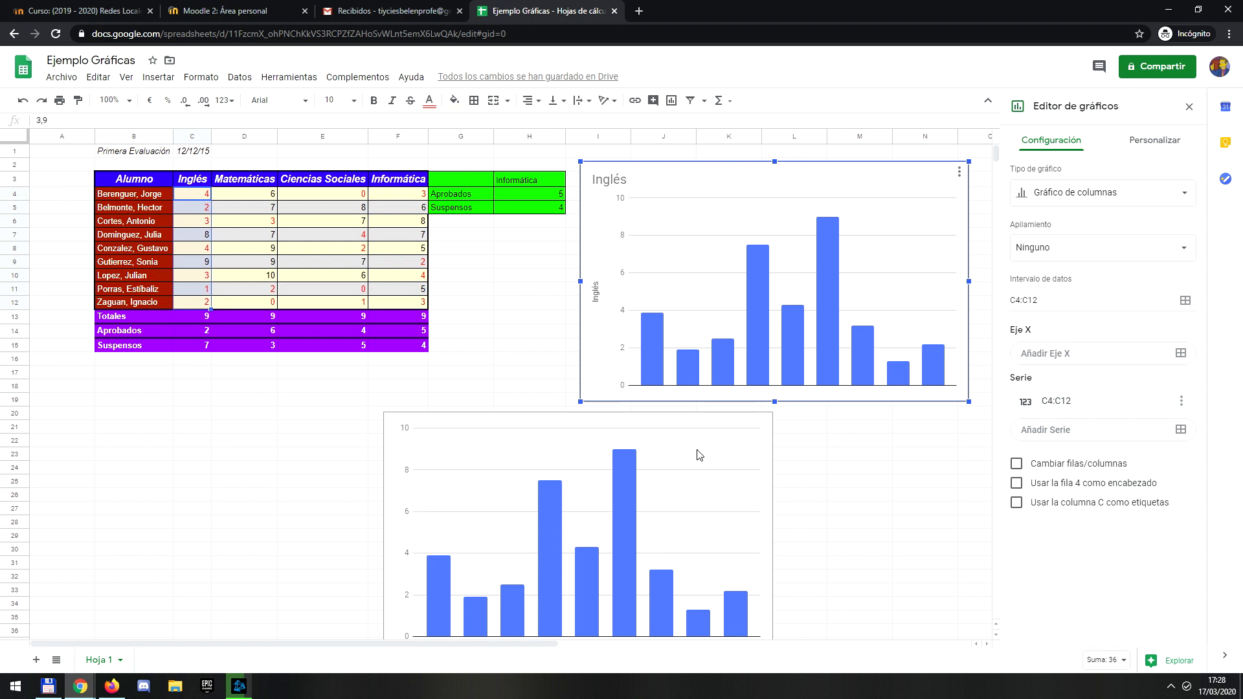
{"action": "key", "text": "Delete"}
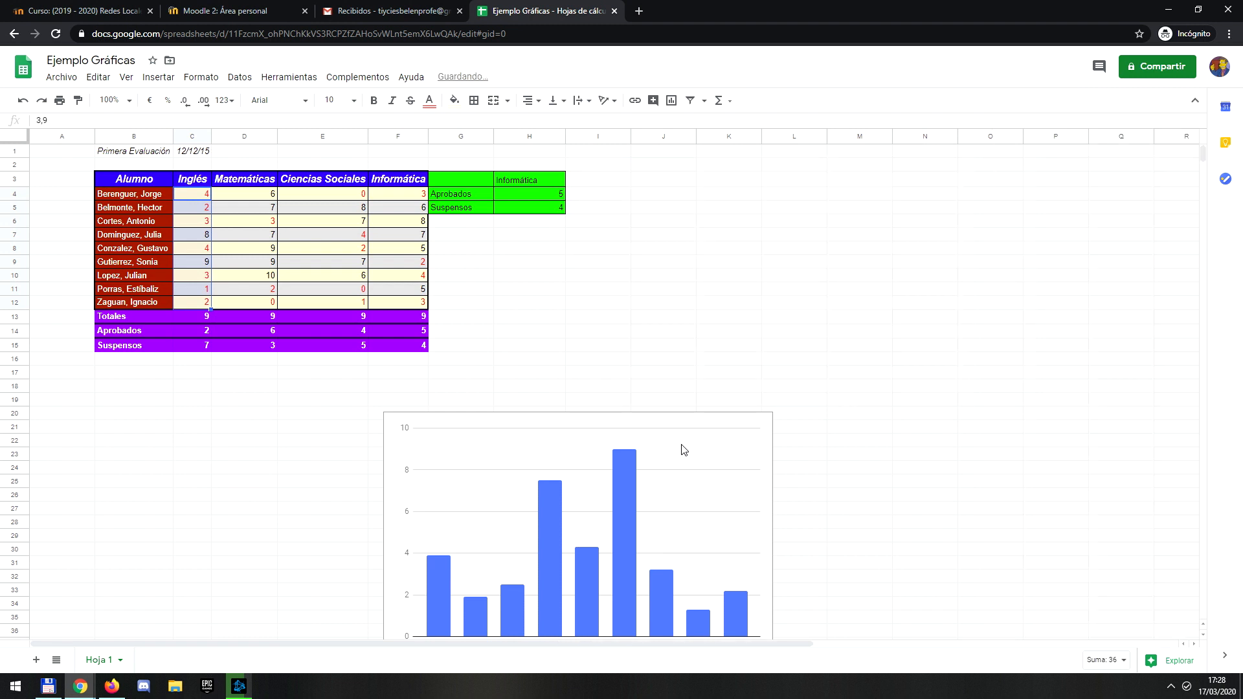
{"action": "key", "text": "ctrl+z"}
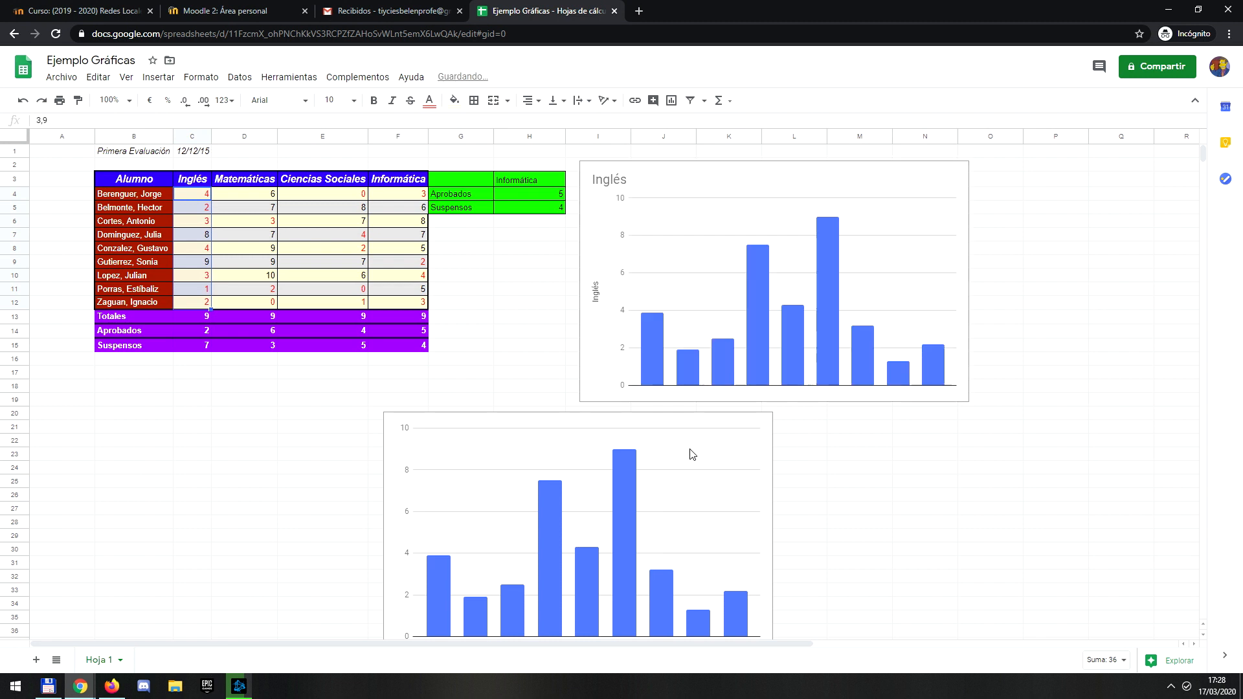
- Delete the untitled second chart below the Inglés chart
{"action": "left_click", "coordinate": [714, 421]}
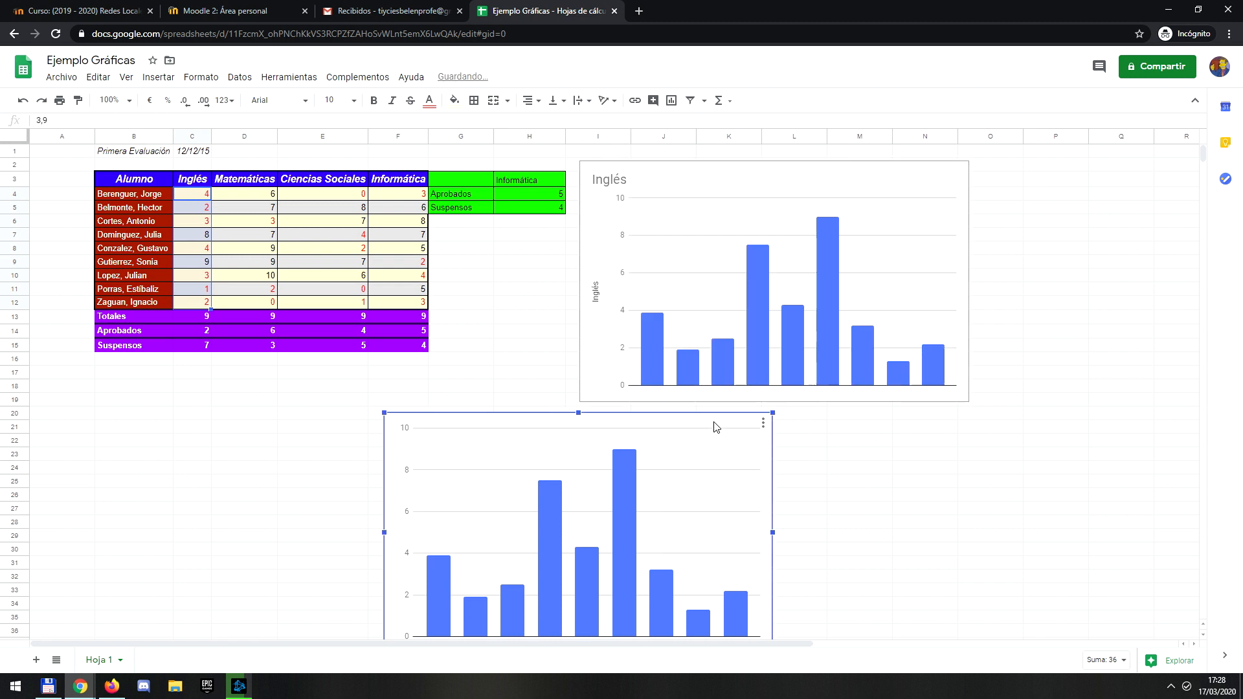
{"action": "key", "text": "Delete"}
- Open the Inglés chart for editing, review the available chart types and change it to a line chart
{"action": "left_click", "coordinate": [688, 178]}
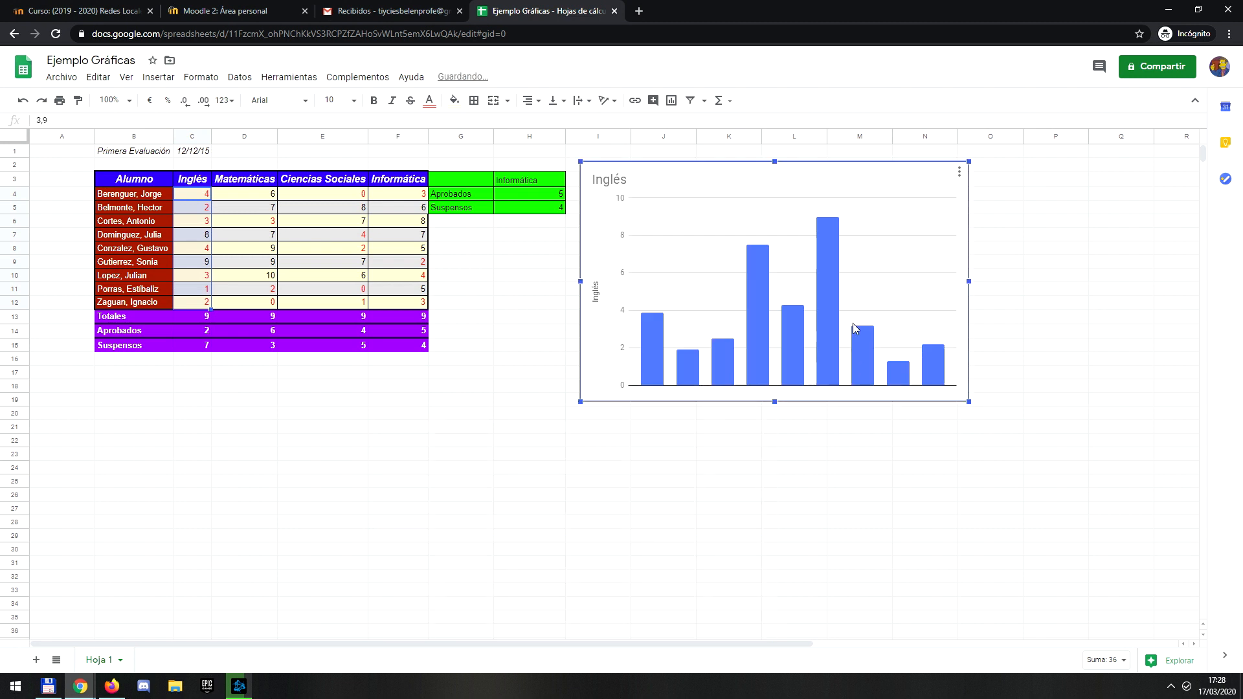
{"action": "double_click", "coordinate": [688, 172]}
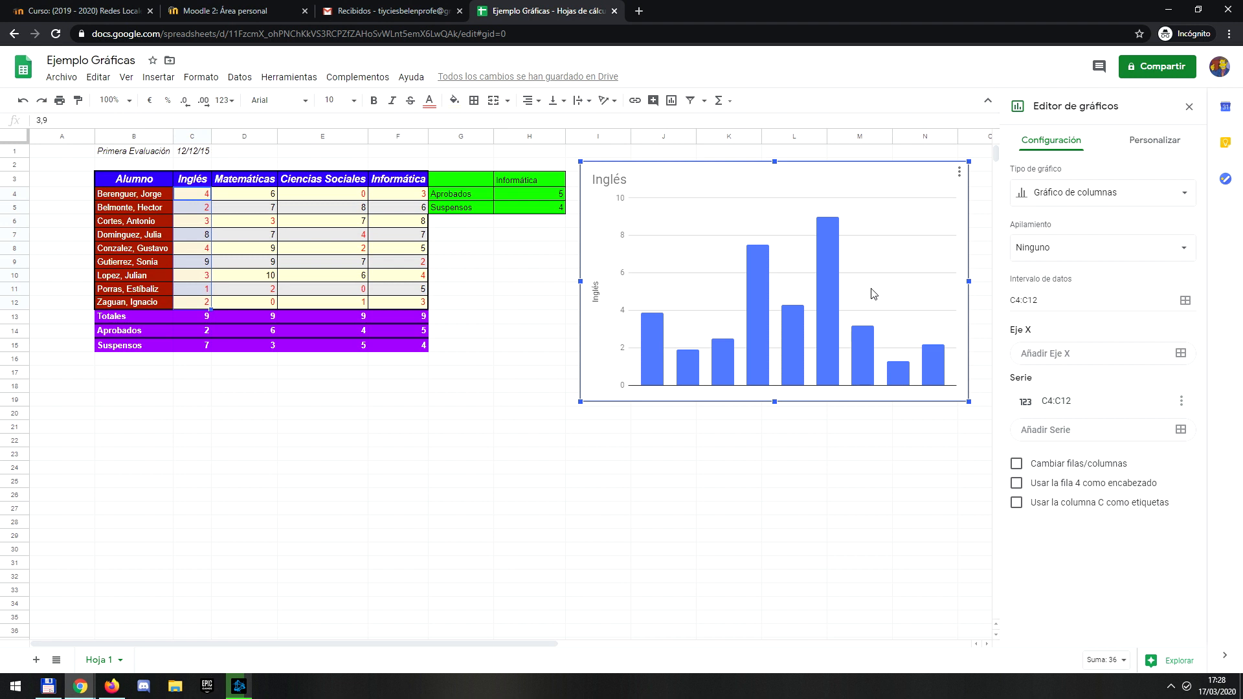
{"action": "left_click", "coordinate": [1066, 197]}
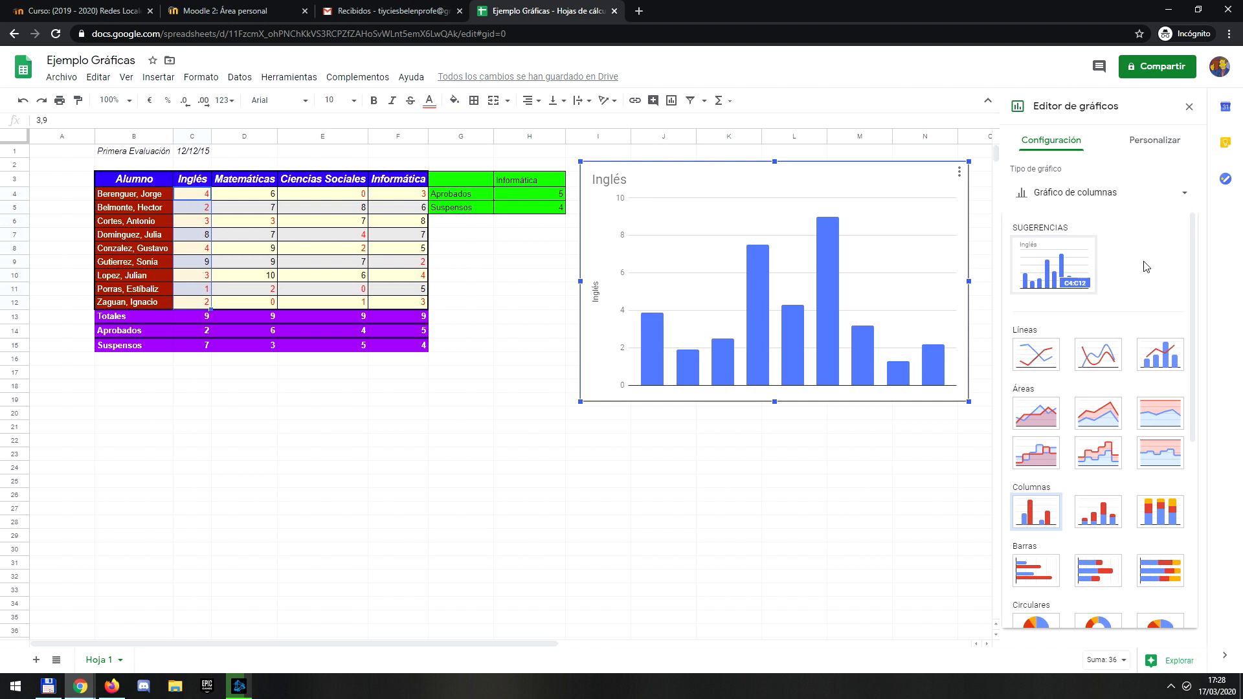
{"action": "scroll", "coordinate": [1146, 267], "scroll_direction": "down", "scroll_amount": 1}
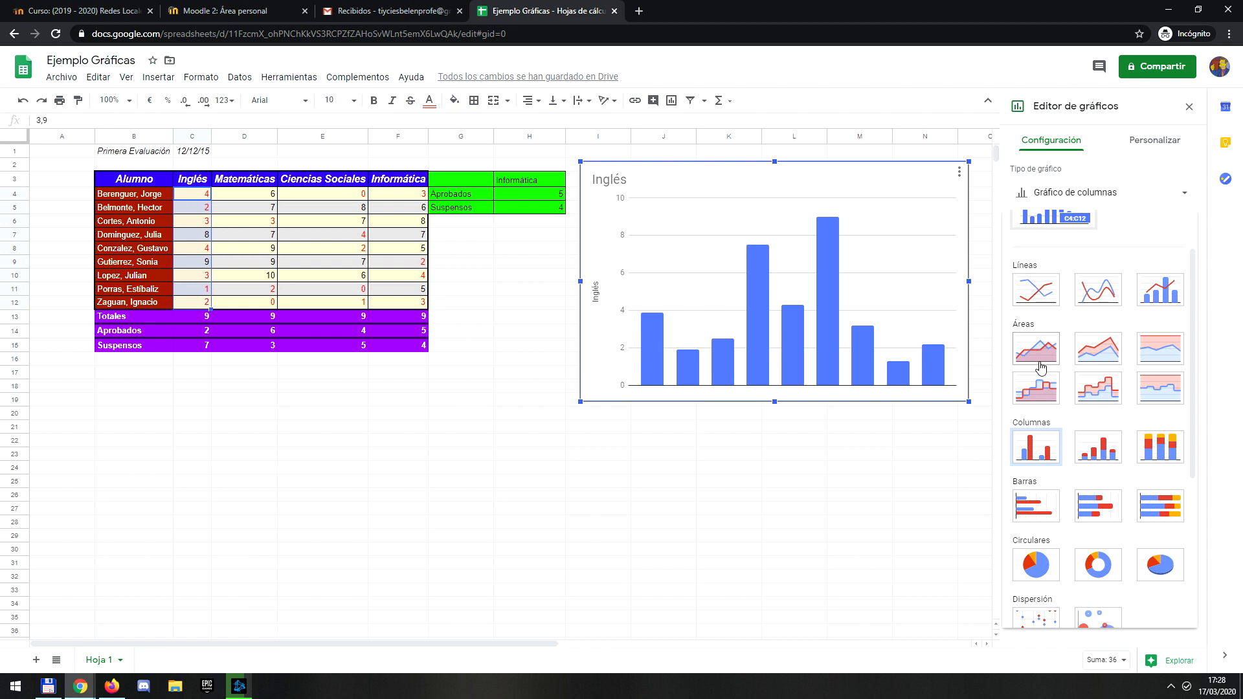
{"action": "scroll", "coordinate": [1060, 483], "scroll_direction": "down", "scroll_amount": 4}
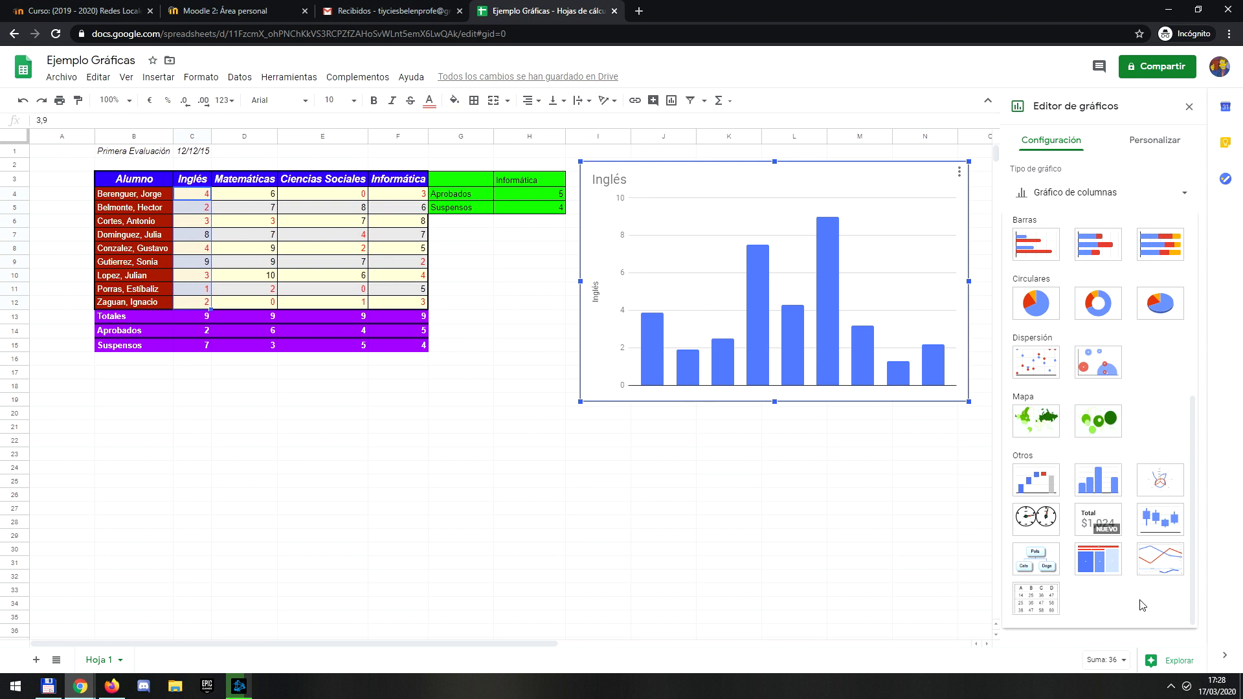
{"action": "scroll", "coordinate": [1133, 596], "scroll_direction": "up", "scroll_amount": 5}
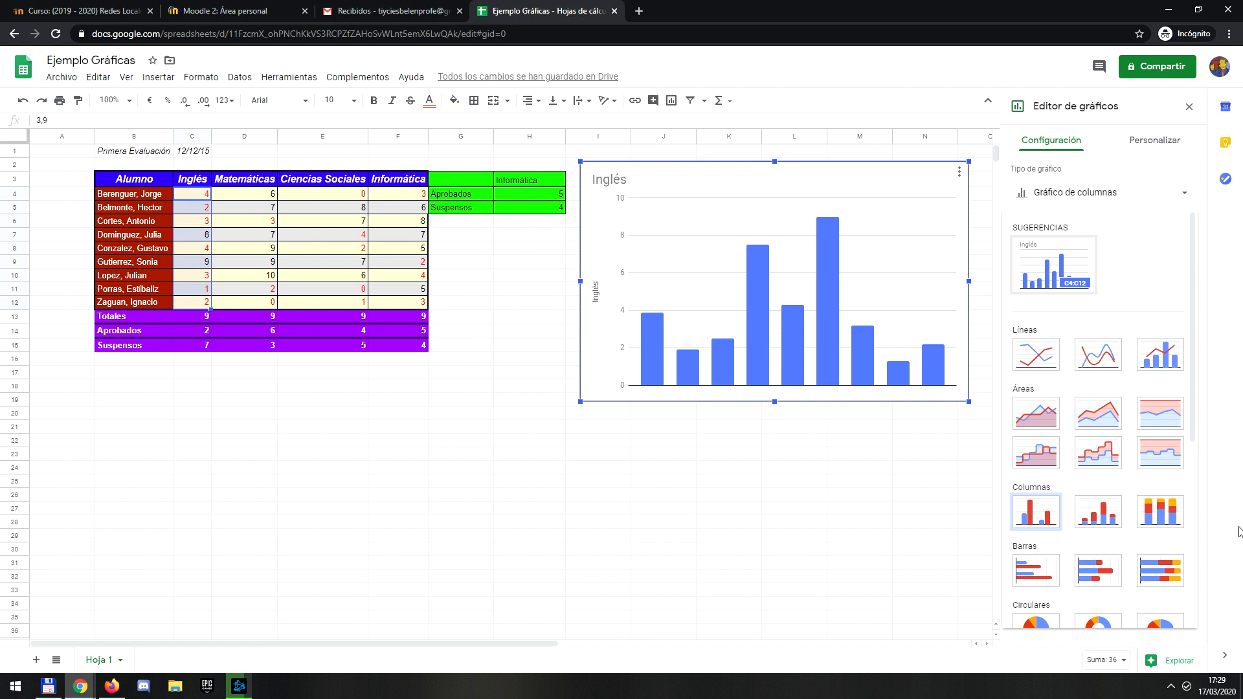
{"action": "left_click", "coordinate": [1036, 367]}
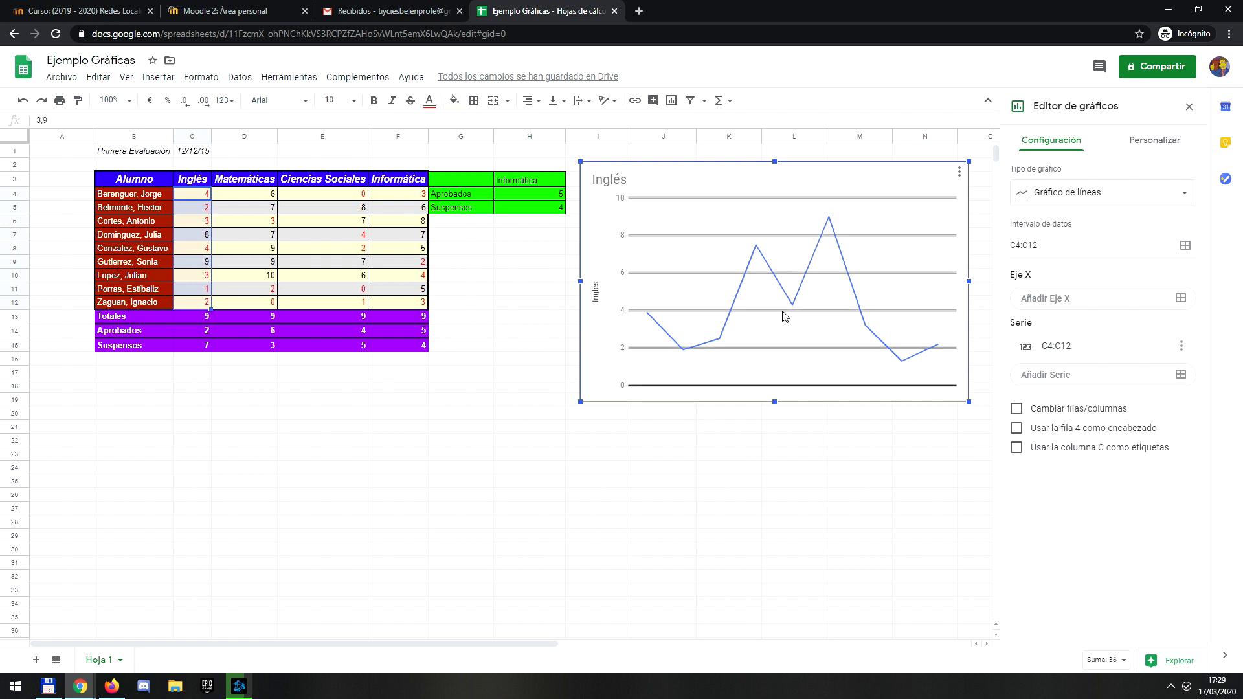
- Try the area chart type on the Inglés chart, and switch it back to a column chart
{"action": "left_click", "coordinate": [1084, 194]}
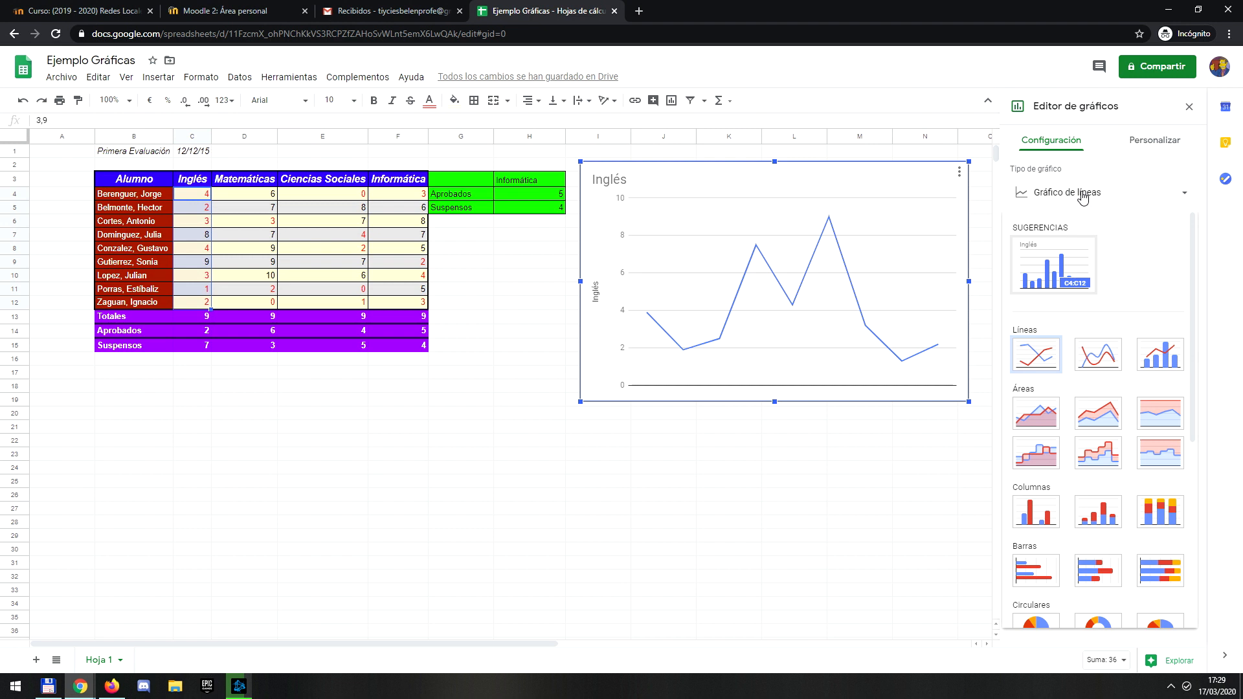
{"action": "left_click", "coordinate": [1040, 408]}
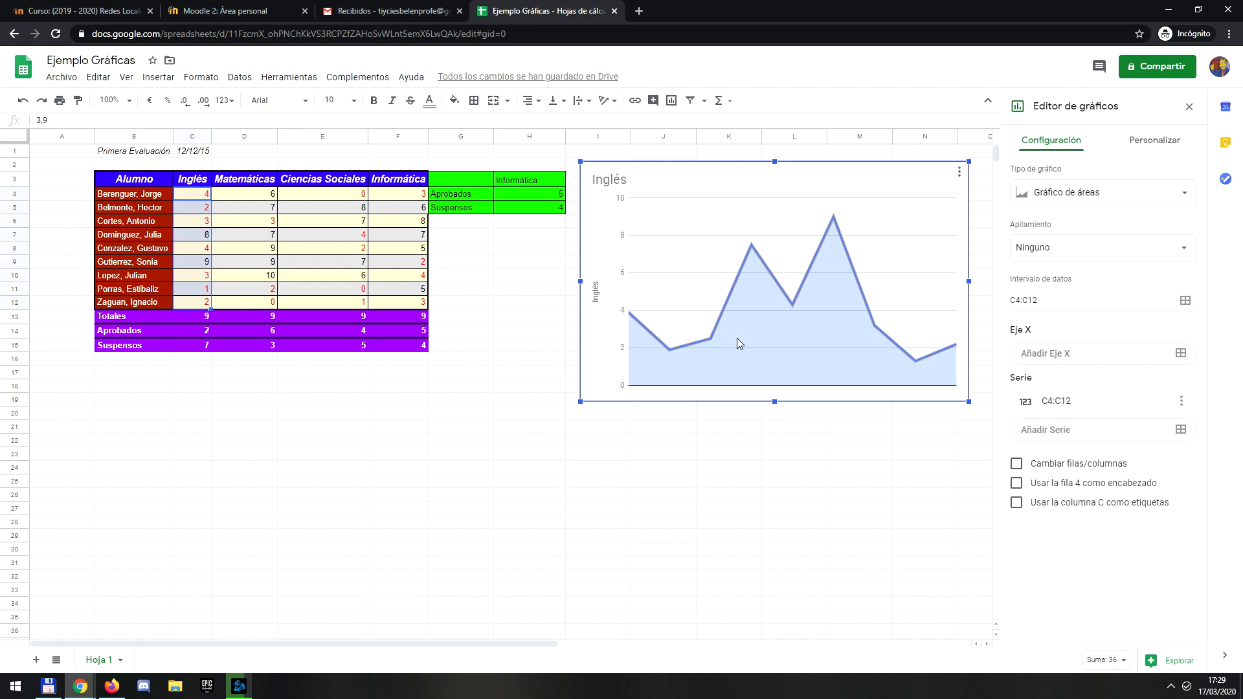
{"action": "left_click", "coordinate": [1064, 193]}
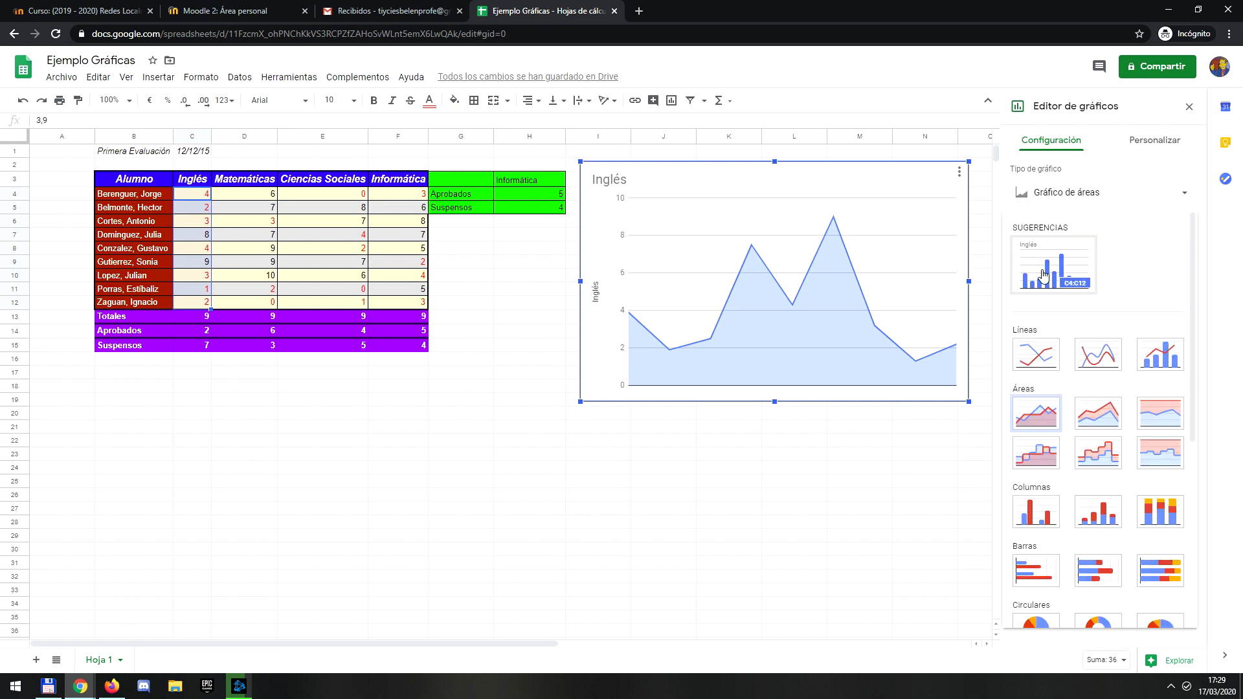
{"action": "left_click", "coordinate": [1053, 506]}
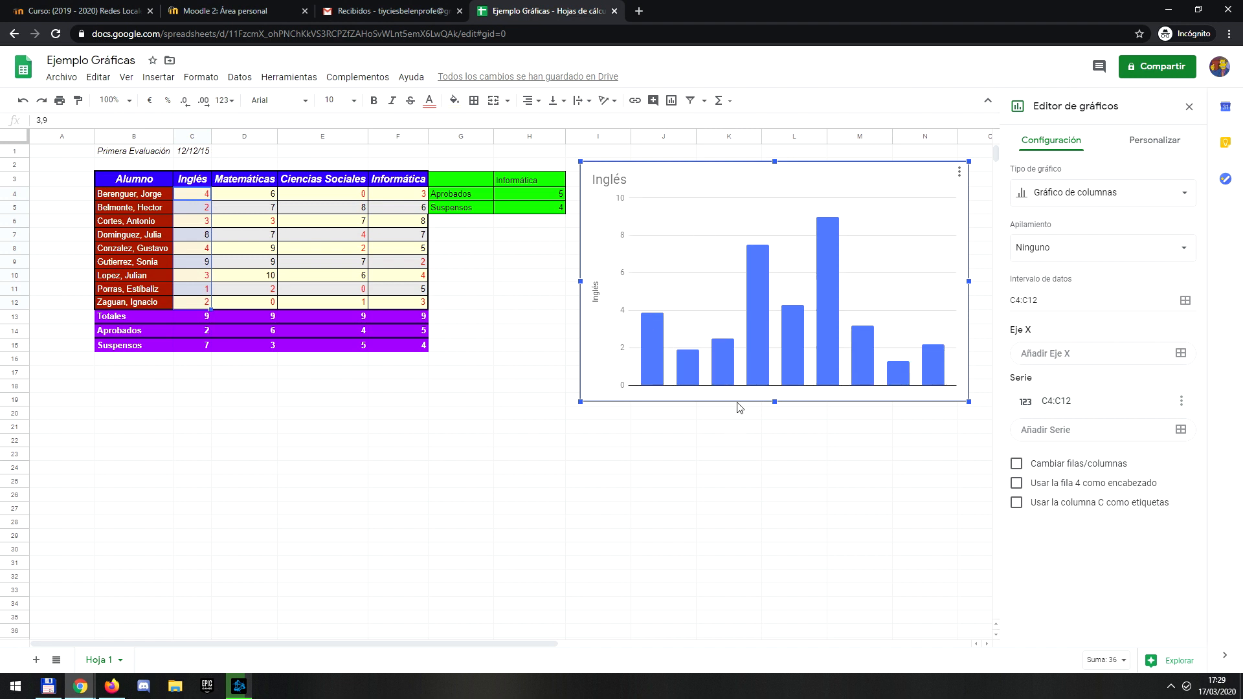
- Change the Inglés chart to a plain horizontal bar chart
{"action": "left_click", "coordinate": [1058, 198]}
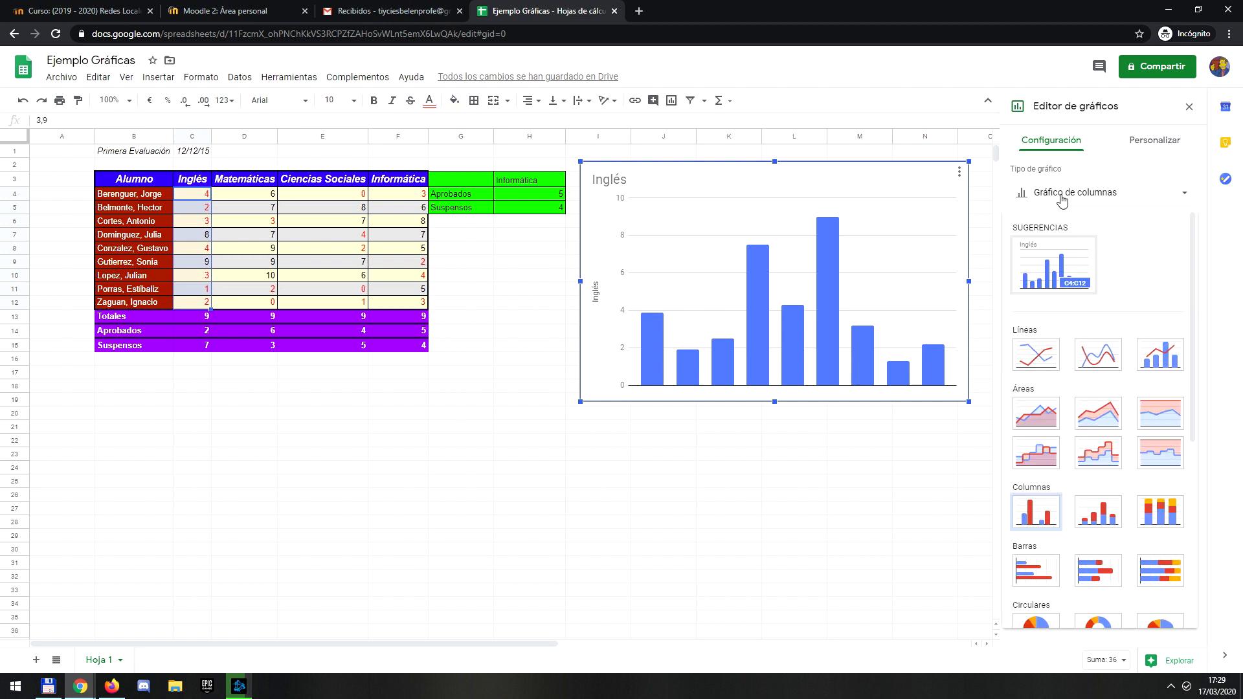
{"action": "left_click", "coordinate": [1034, 576]}
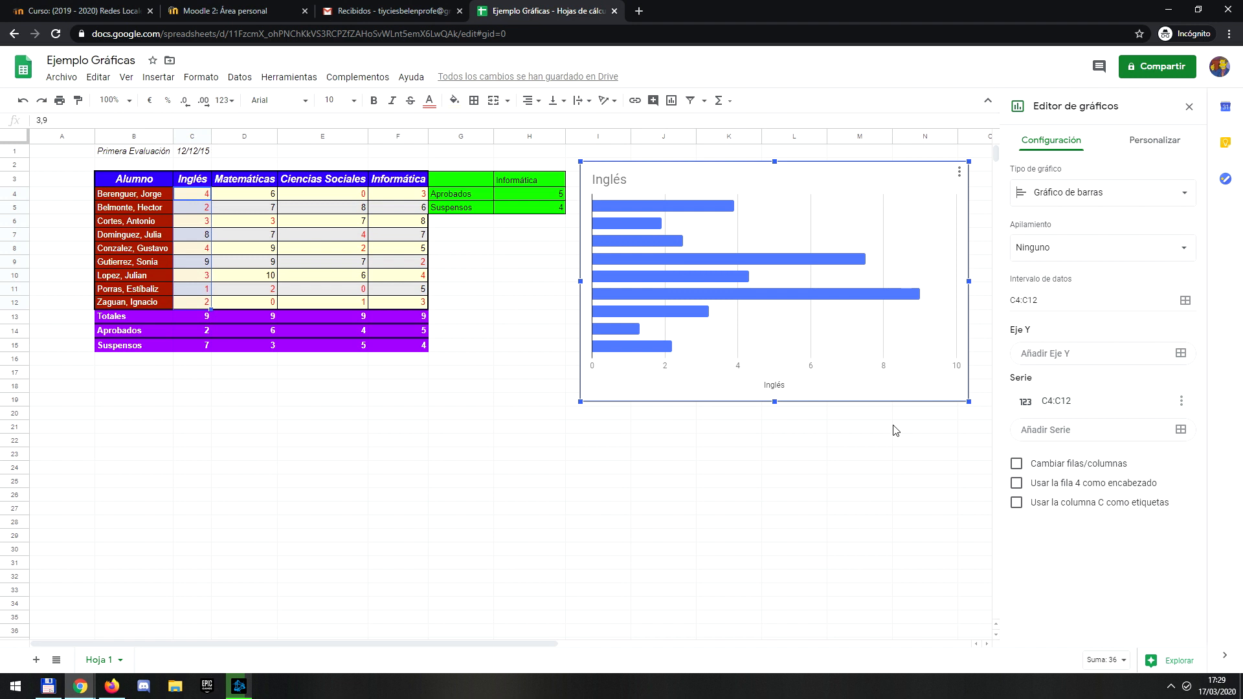
- Review the available chart types for the Inglés chart and change it back to a column chart
{"action": "left_click", "coordinate": [1072, 195]}
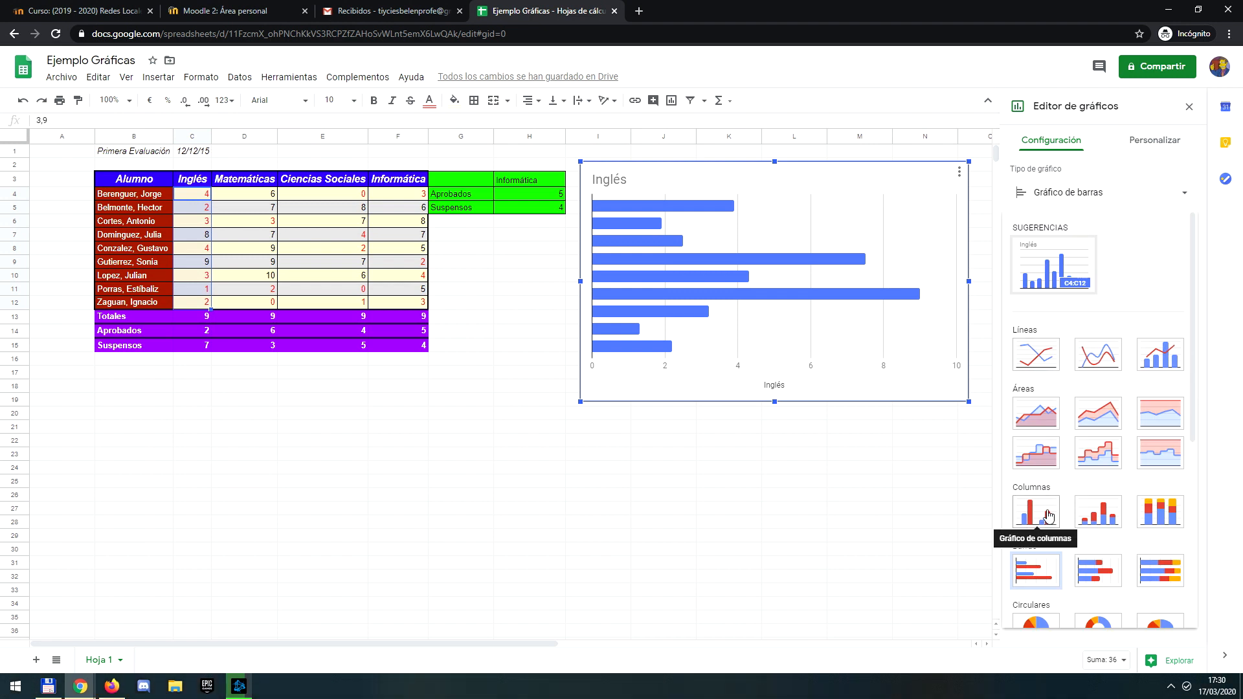
{"action": "scroll", "coordinate": [1049, 515], "scroll_direction": "down", "scroll_amount": 2}
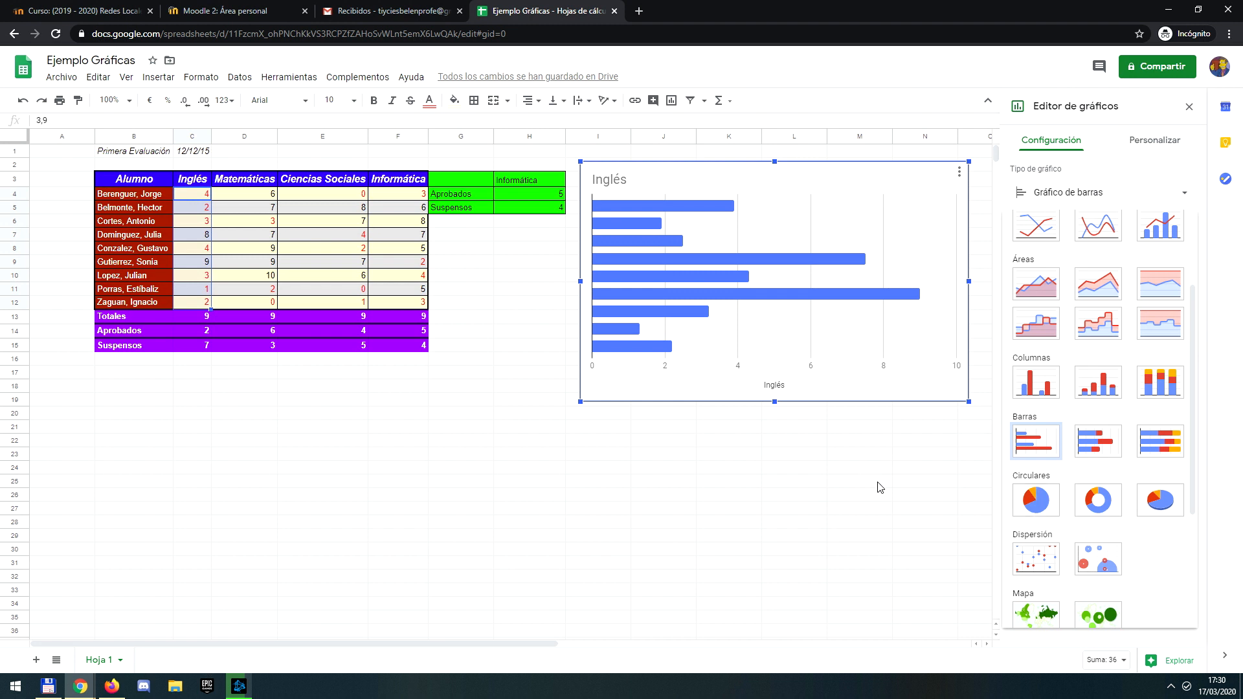
{"action": "scroll", "coordinate": [1049, 518], "scroll_direction": "down", "scroll_amount": 2}
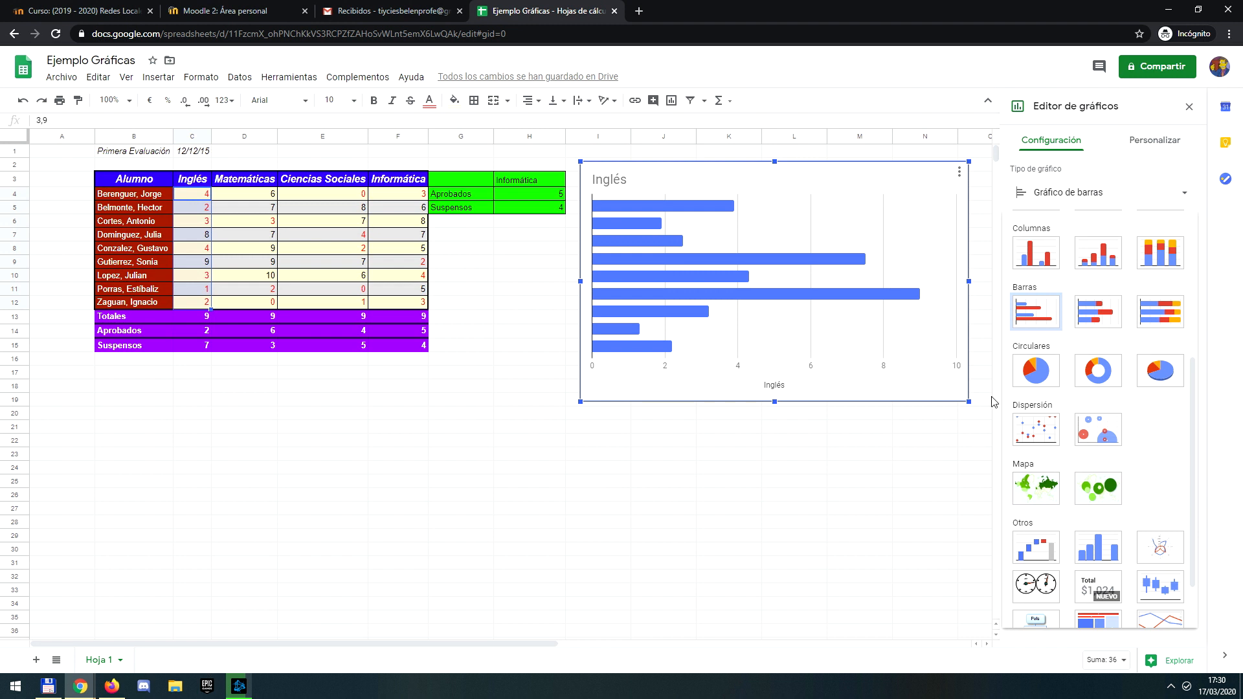
{"action": "left_click", "coordinate": [1036, 253]}
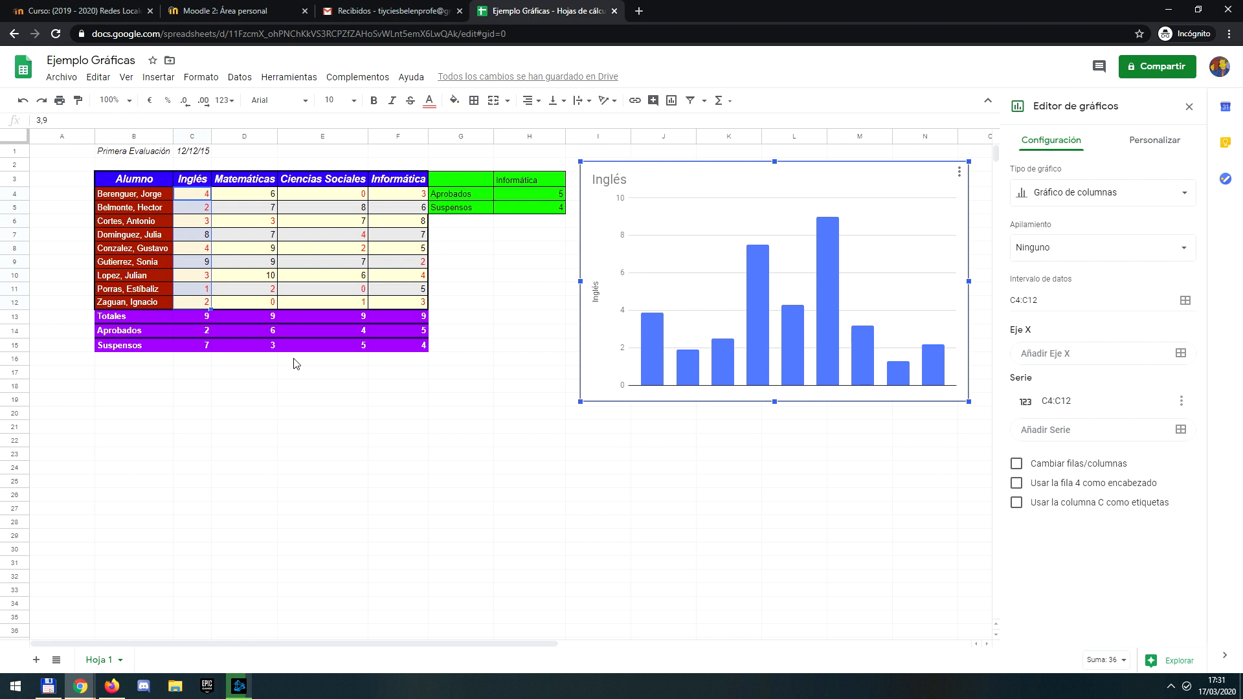
- Compare the Inglés grades and the student names in the Alumno column with the bars of the Inglés chart
{"action": "left_click", "coordinate": [203, 224]}
{"action": "left_click", "coordinate": [194, 195]}
{"action": "left_click_drag", "start_coordinate": [192, 265], "coordinate": [197, 305]}
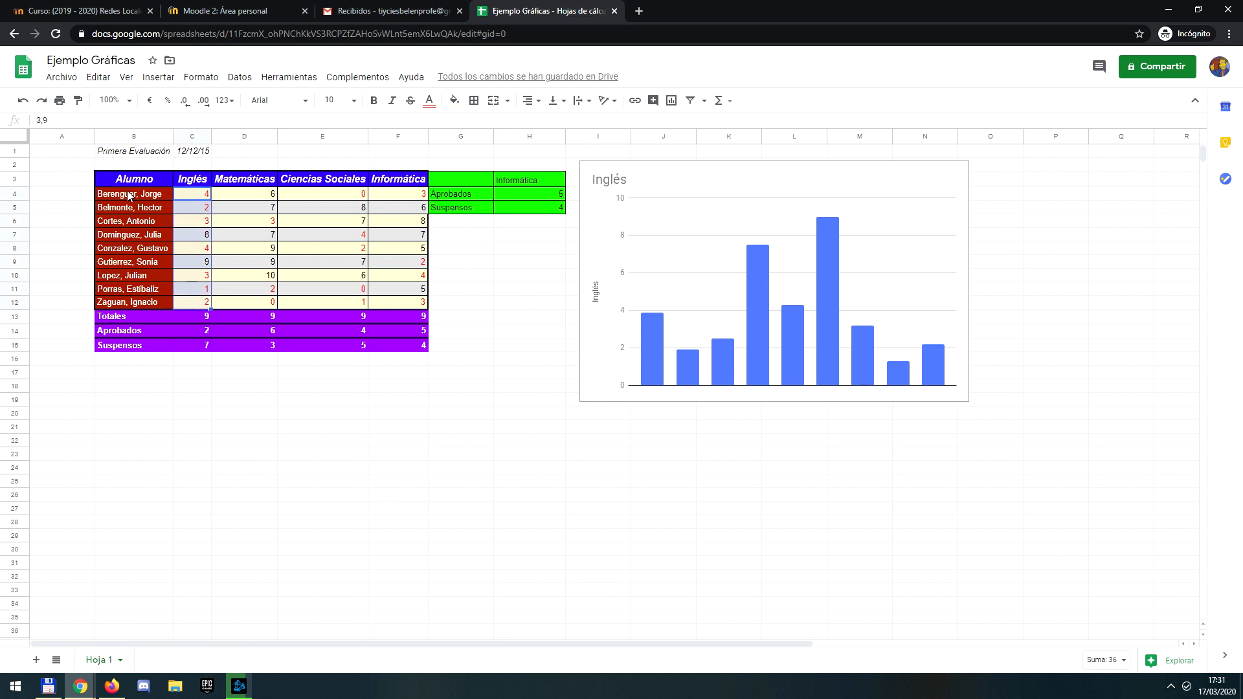
{"action": "left_click", "coordinate": [140, 234]}
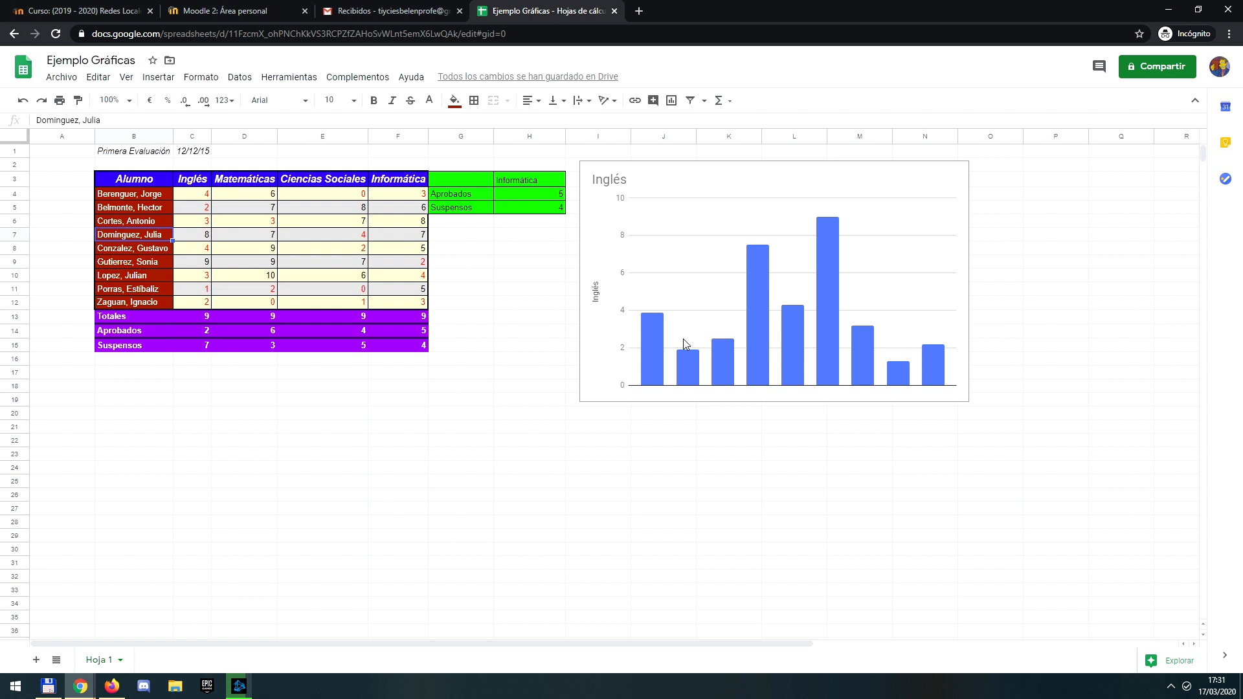
{"action": "left_click", "coordinate": [128, 196]}
{"action": "left_click", "coordinate": [131, 219]}
{"action": "left_click", "coordinate": [138, 251]}
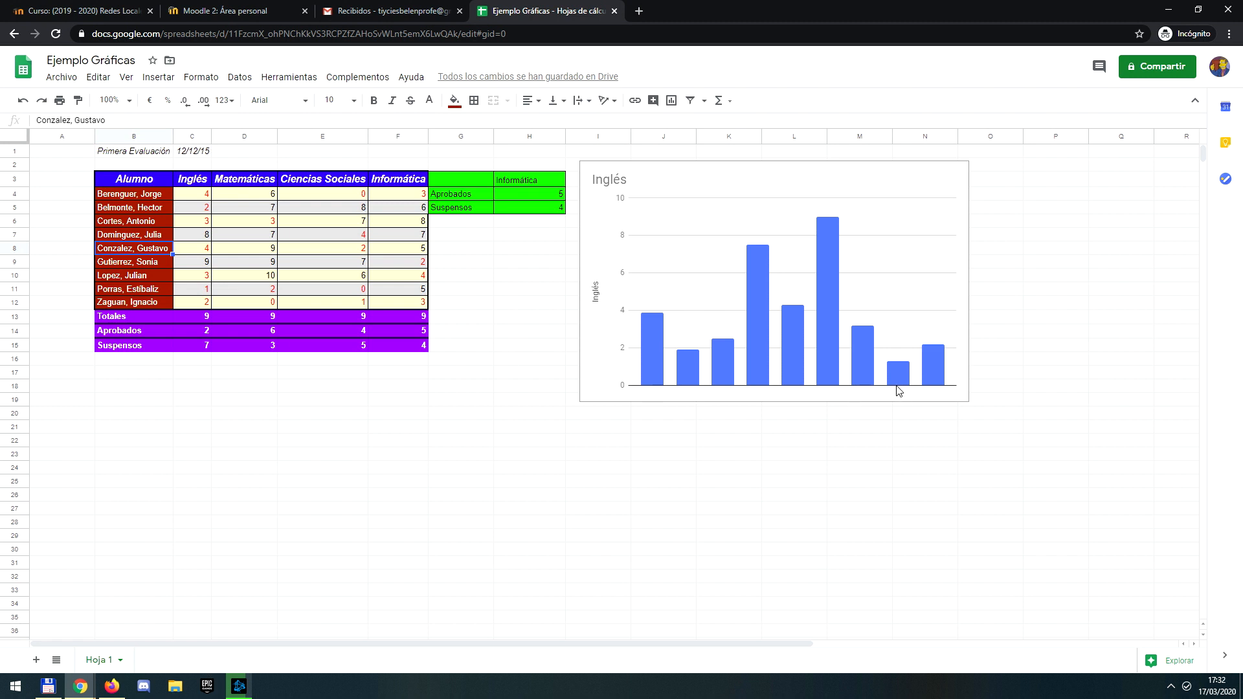
- Replace the Inglés chart with a column chart built from the Alumno and Inglés columns in B3:C12, placed clear of the table
{"action": "left_click", "coordinate": [862, 400]}
{"action": "key", "text": "Delete"}
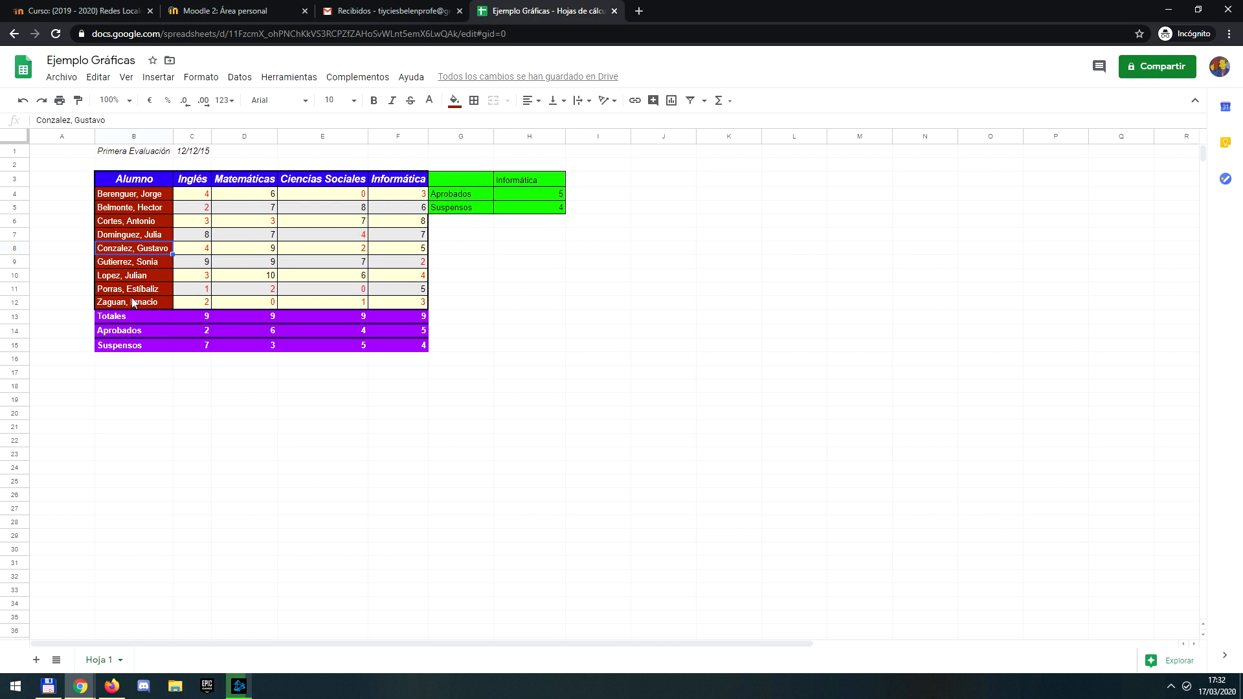
{"action": "left_click_drag", "start_coordinate": [119, 183], "coordinate": [180, 309]}
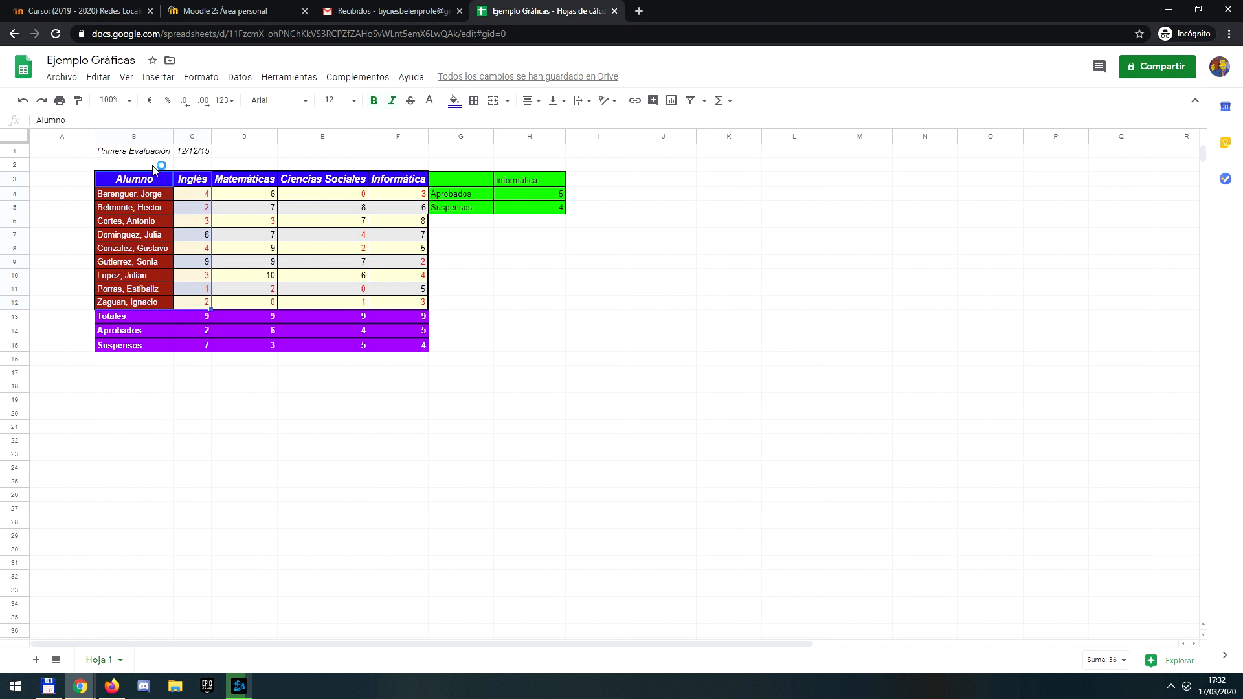
{"action": "left_click", "coordinate": [153, 77]}
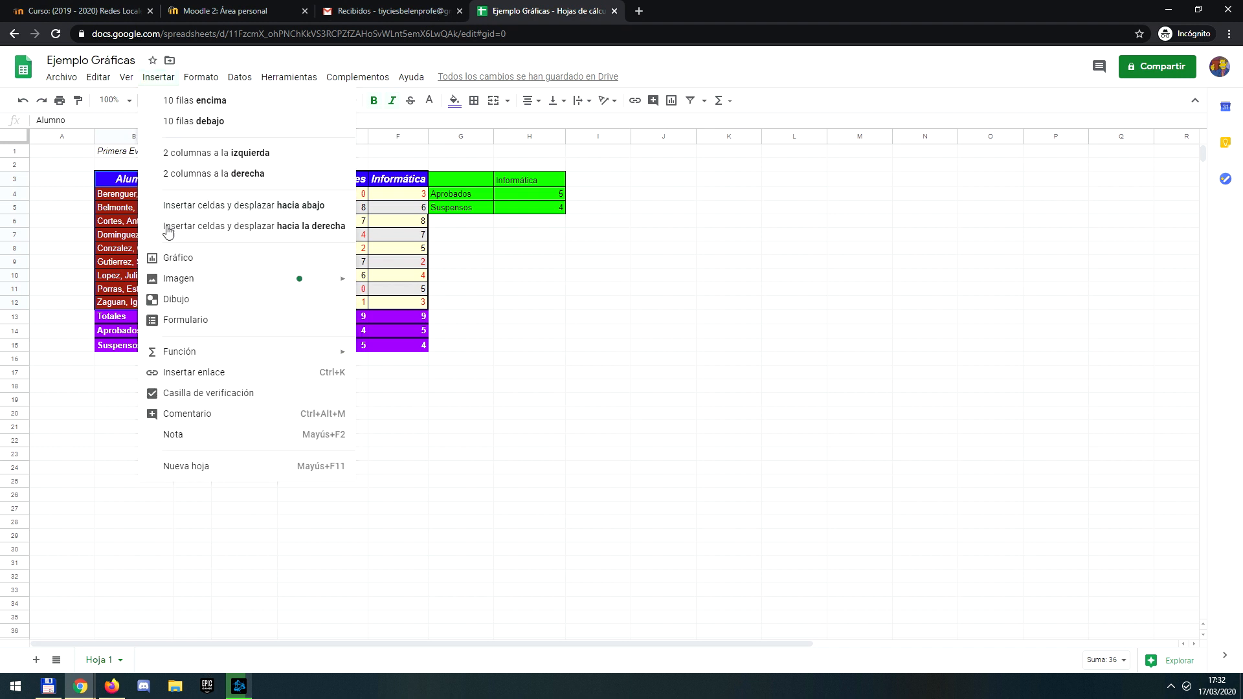
{"action": "left_click", "coordinate": [174, 258]}
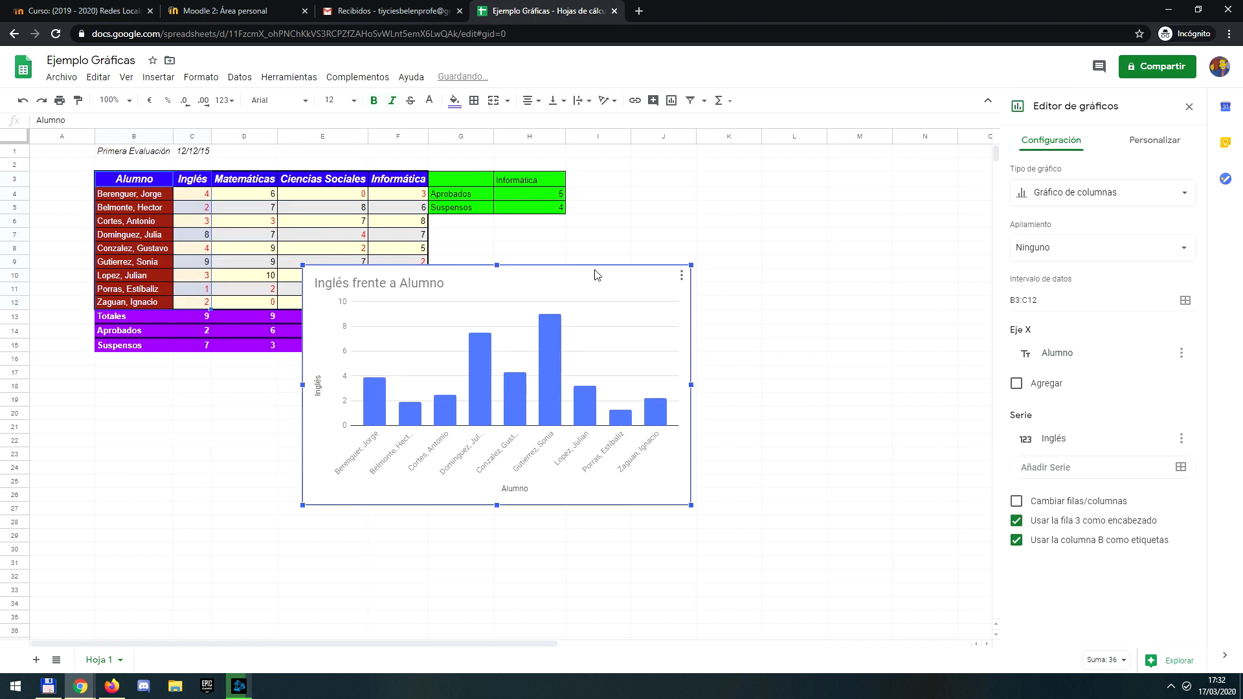
{"action": "left_click_drag", "start_coordinate": [596, 277], "coordinate": [767, 259]}
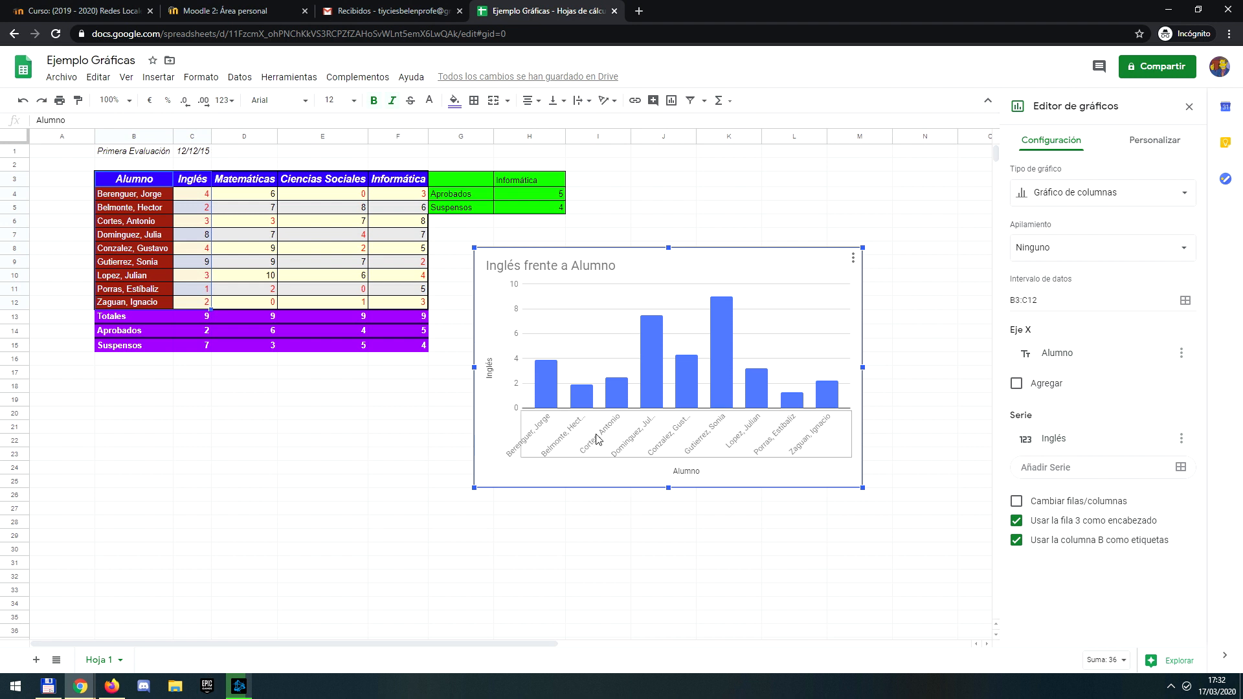
- Try the chart without row 3 as headers, and leave both the row 3 headers and the column B labels enabled
{"action": "left_click", "coordinate": [1017, 521]}
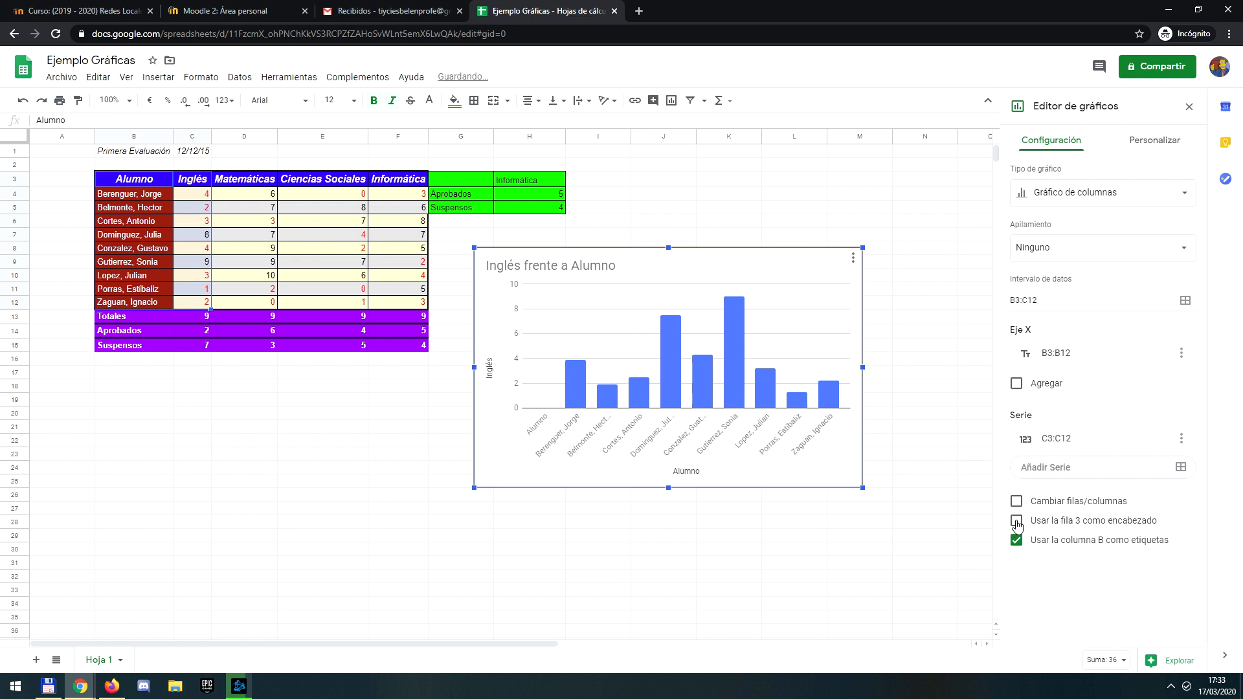
{"action": "left_click", "coordinate": [1017, 521]}
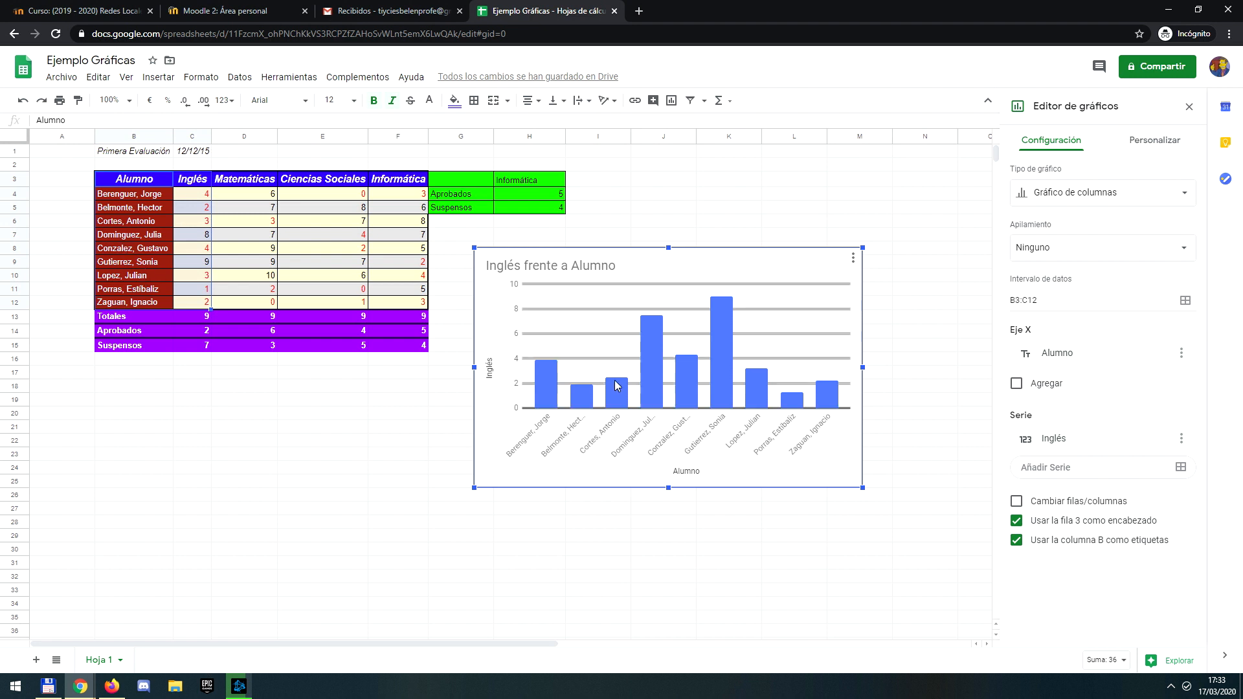
{"action": "left_click", "coordinate": [1016, 522]}
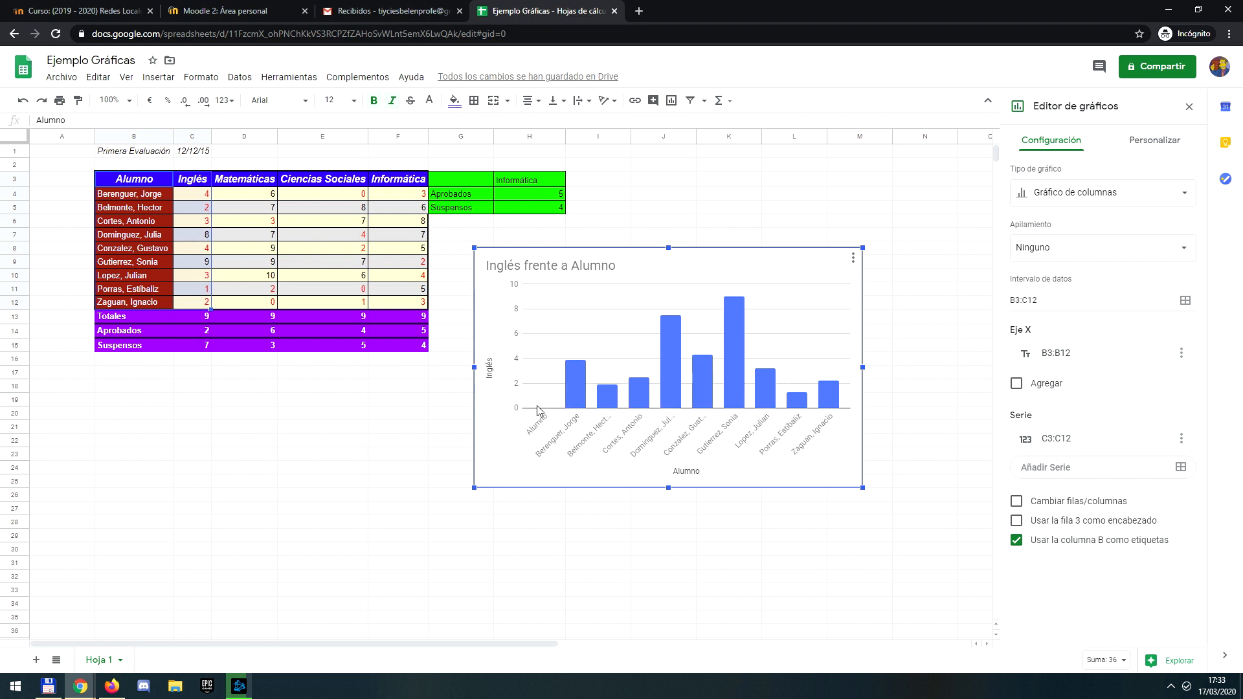
{"action": "left_click", "coordinate": [1016, 521]}
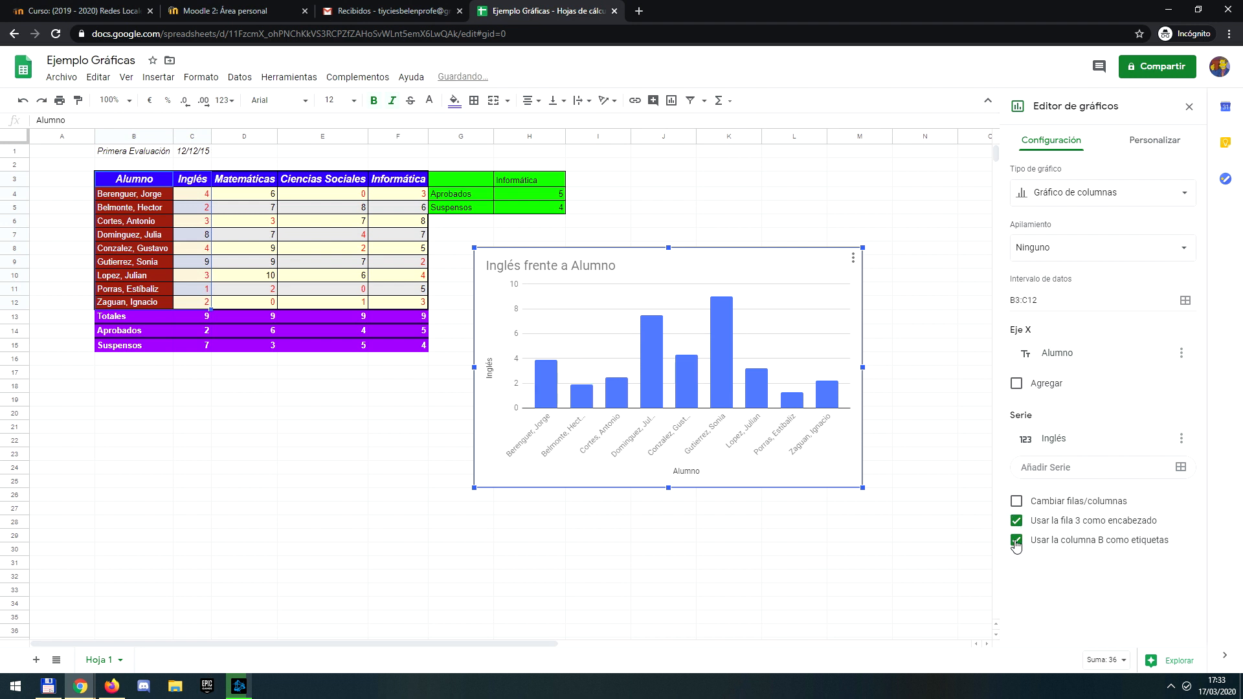
{"action": "left_click", "coordinate": [1016, 541]}
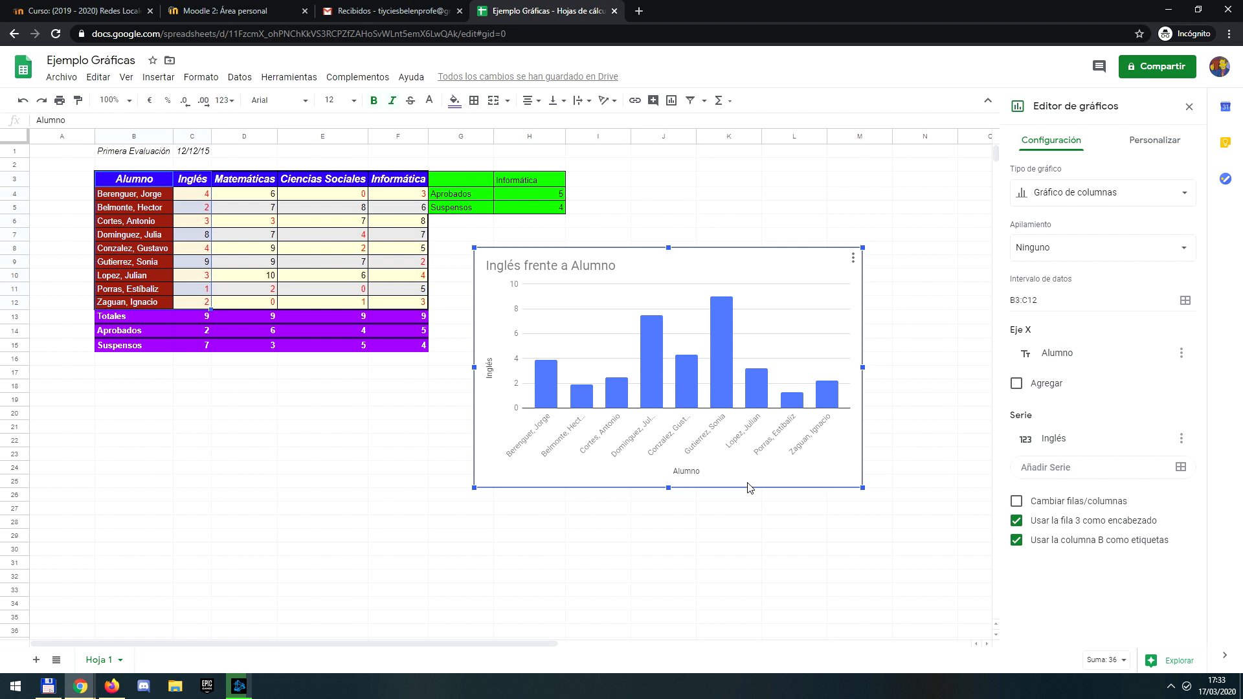
- Replace the chart with a plain, unstacked column chart of all four subjects from B3:F12, placed clear of the grades table
{"action": "key", "text": "Delete"}
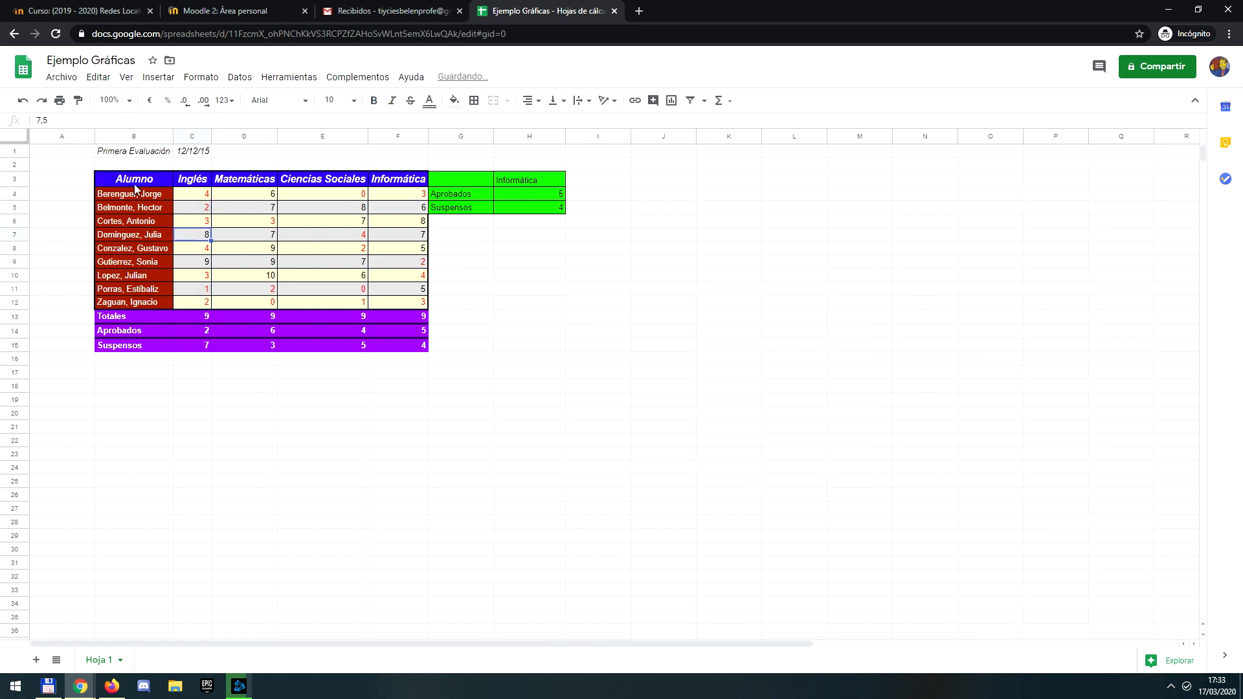
{"action": "left_click_drag", "start_coordinate": [169, 191], "coordinate": [406, 307]}
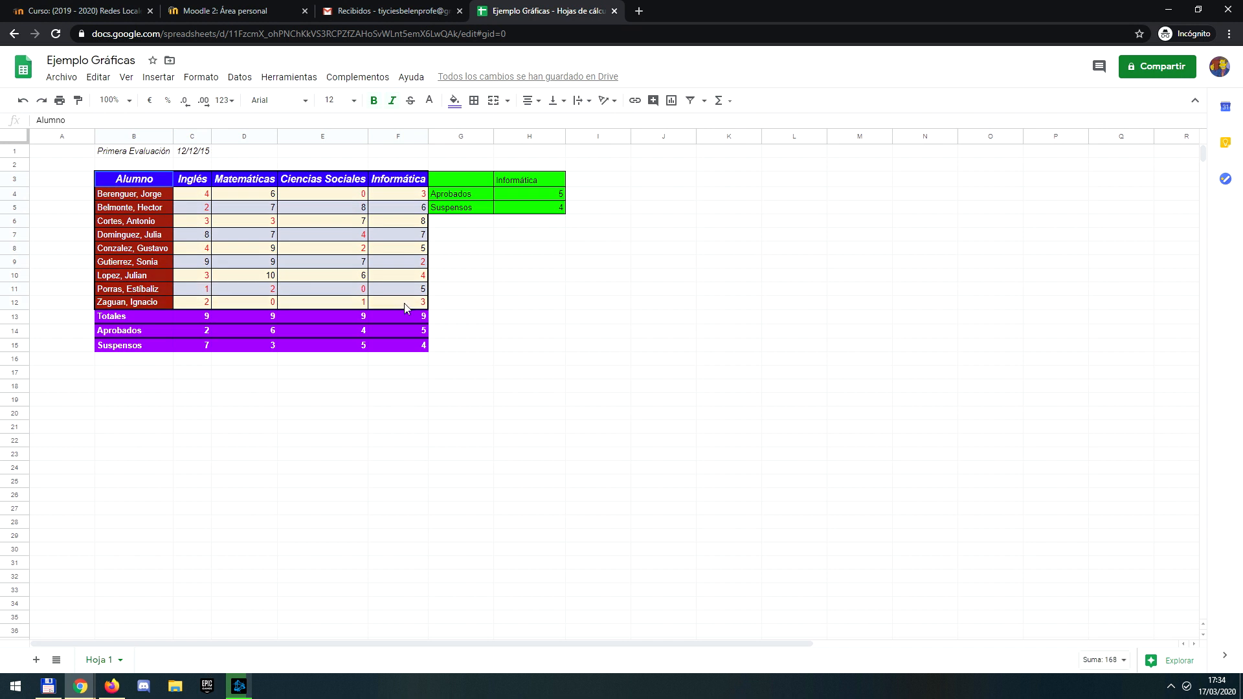
{"action": "left_click", "coordinate": [165, 76]}
{"action": "left_click", "coordinate": [184, 260]}
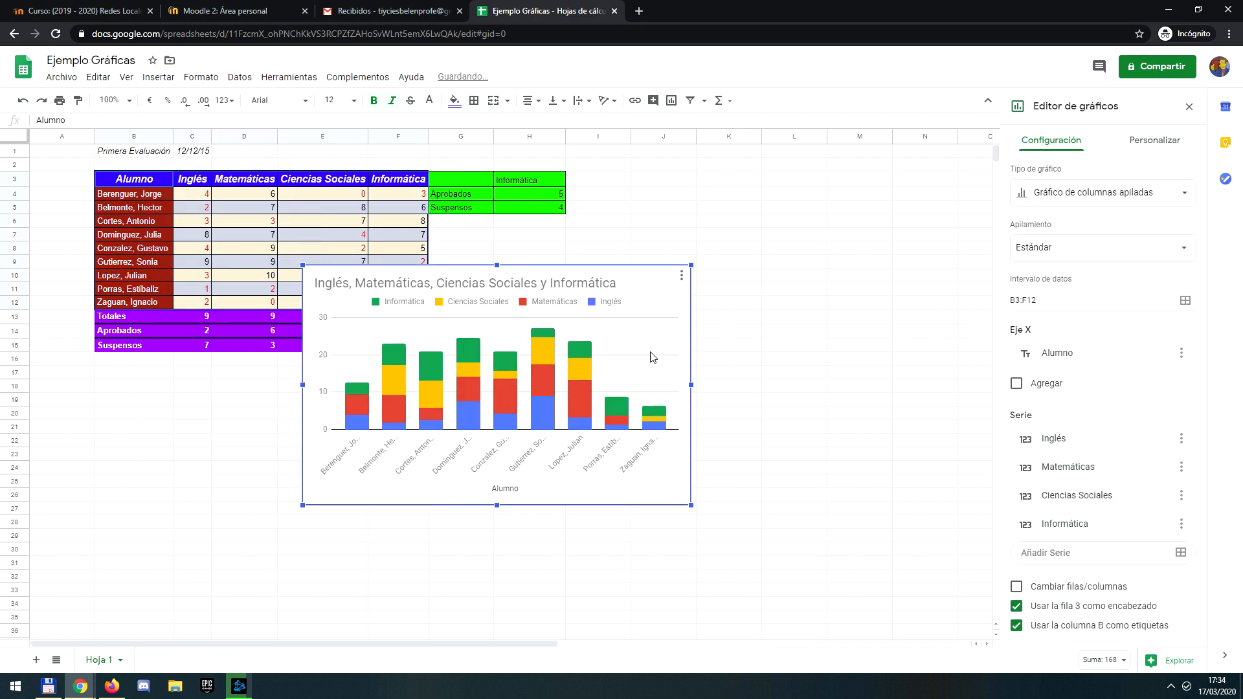
{"action": "left_click_drag", "start_coordinate": [605, 272], "coordinate": [774, 256]}
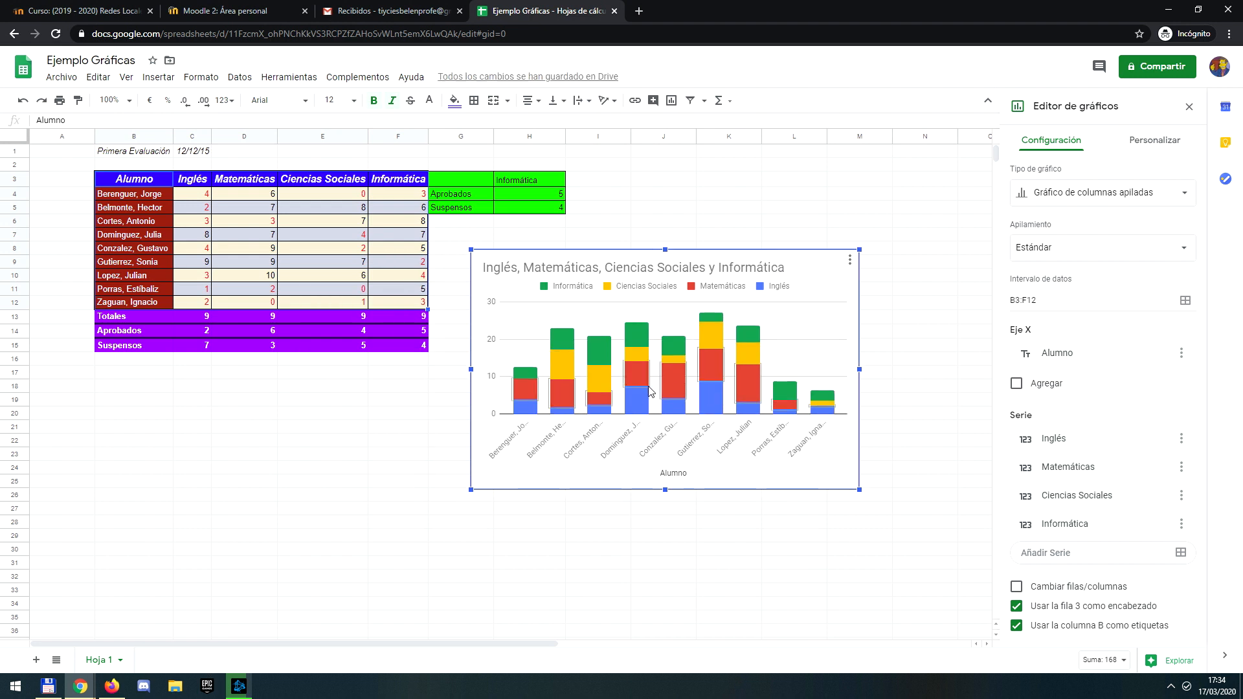
{"action": "left_click", "coordinate": [1082, 199]}
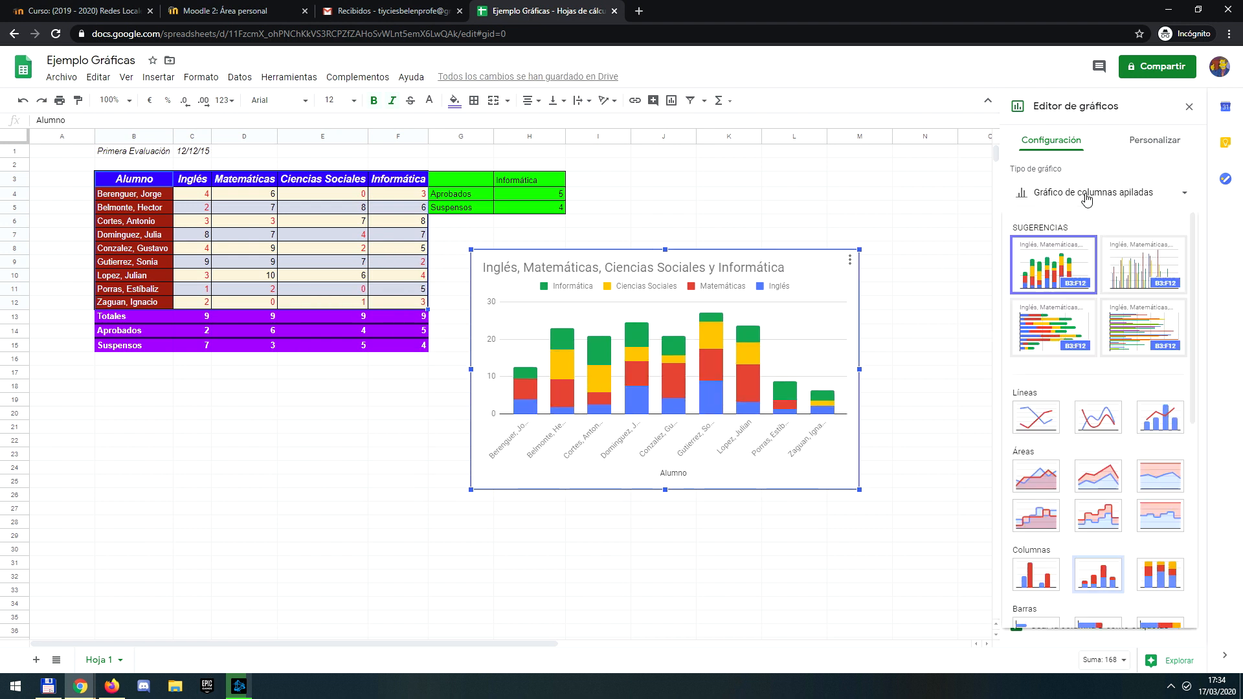
{"action": "left_click", "coordinate": [1038, 574]}
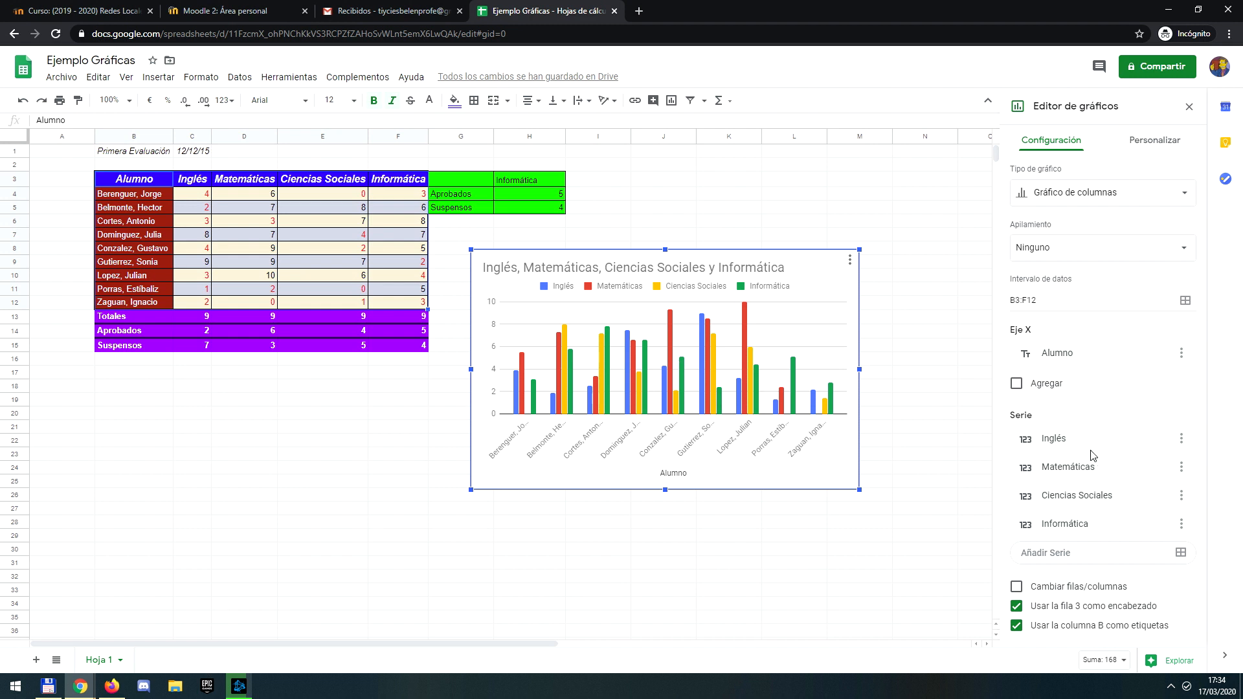
- Remove the Inglés and Ciencias Sociales series from the chart
{"action": "left_click", "coordinate": [1182, 440]}
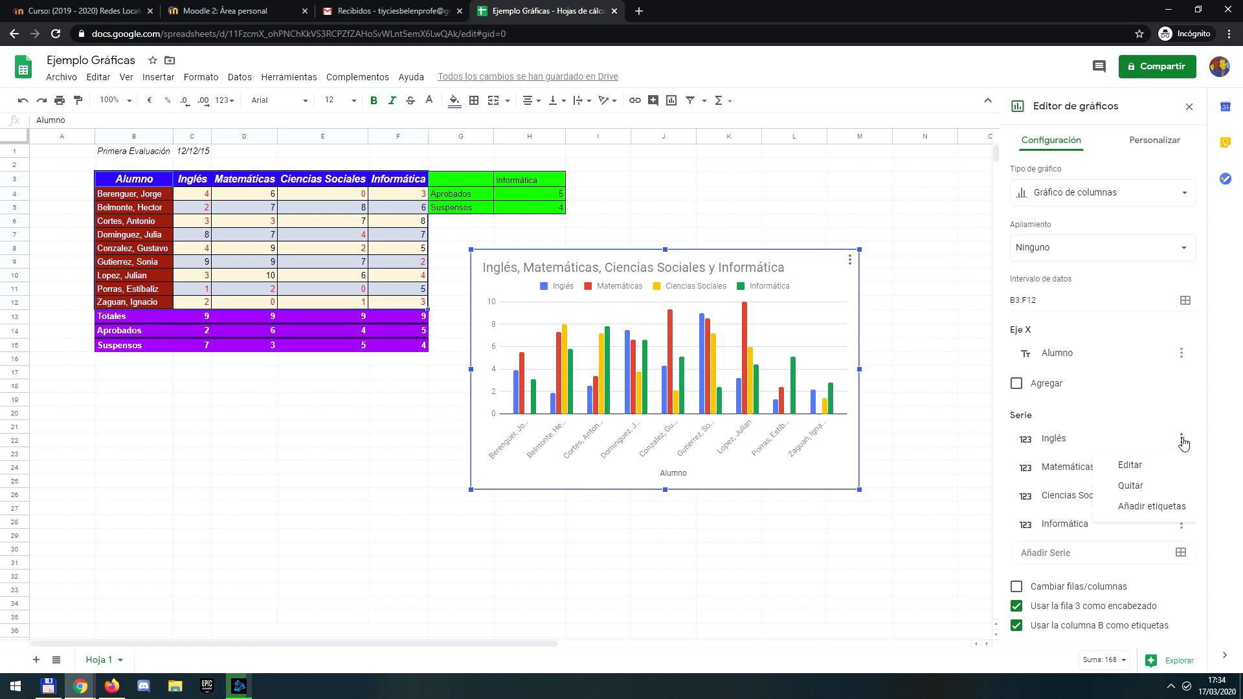
{"action": "left_click", "coordinate": [1150, 487]}
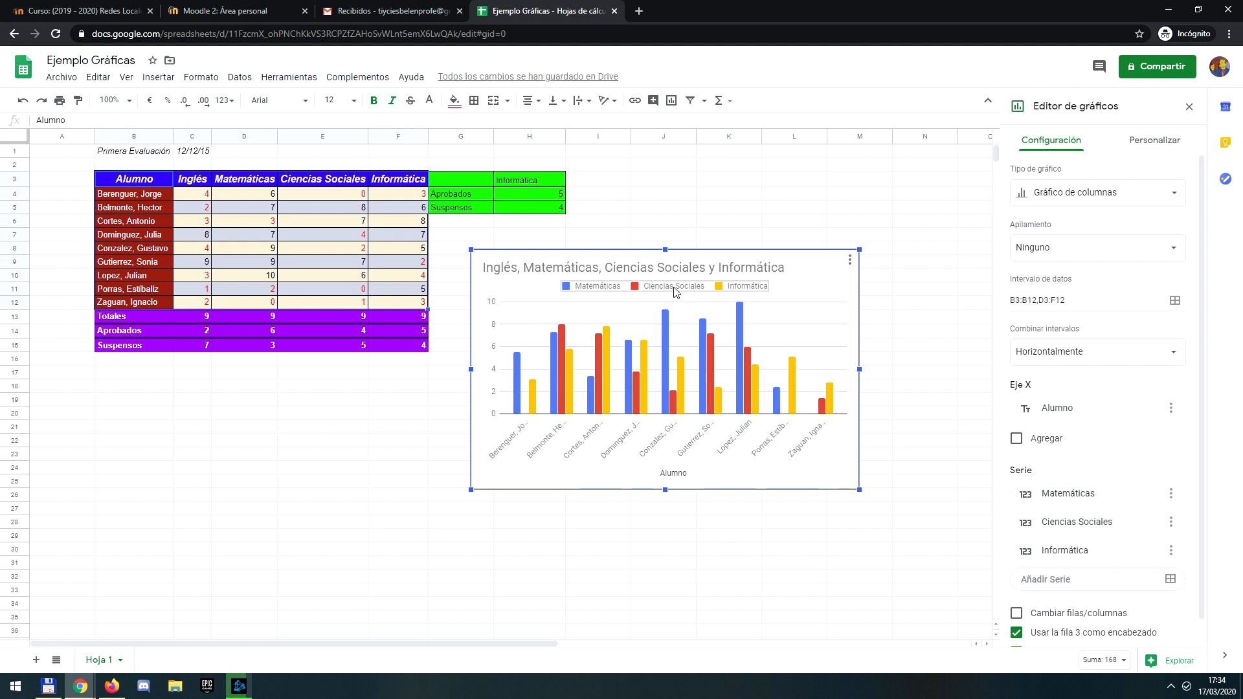
{"action": "left_click", "coordinate": [1172, 526]}
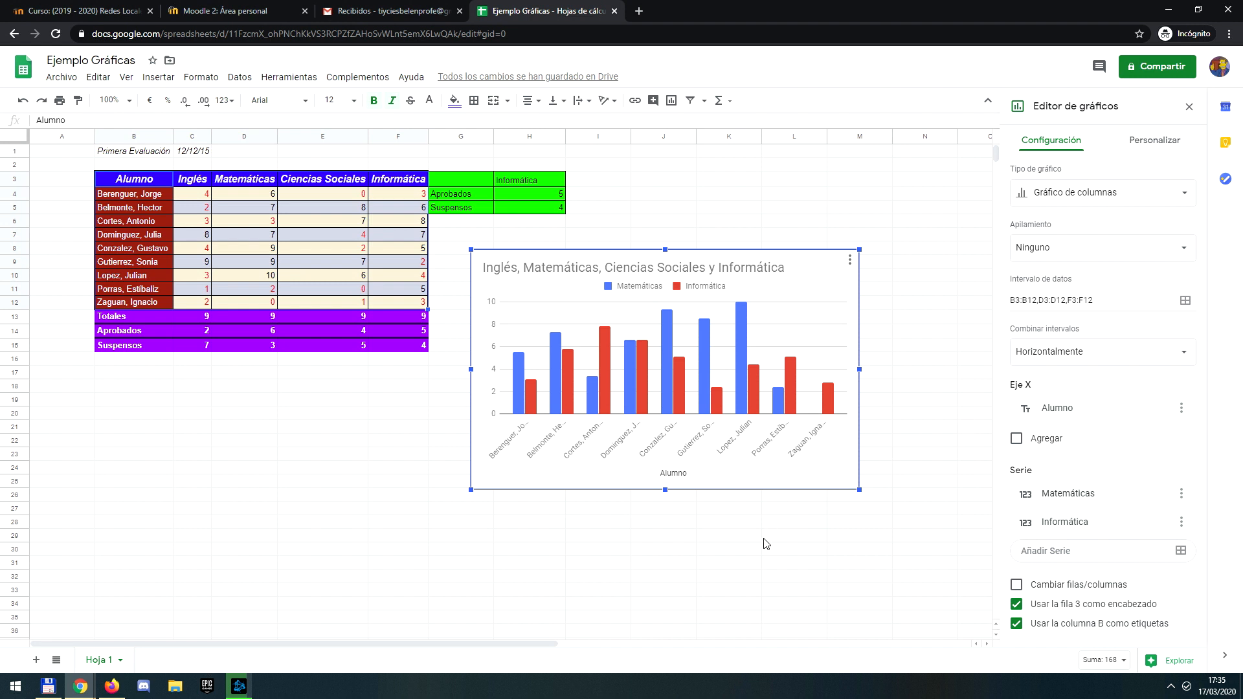
- Try yellow and grey backgrounds and the 3D style on the chart, resetting the background to none and turning 3D off
{"action": "left_click", "coordinate": [1151, 142]}
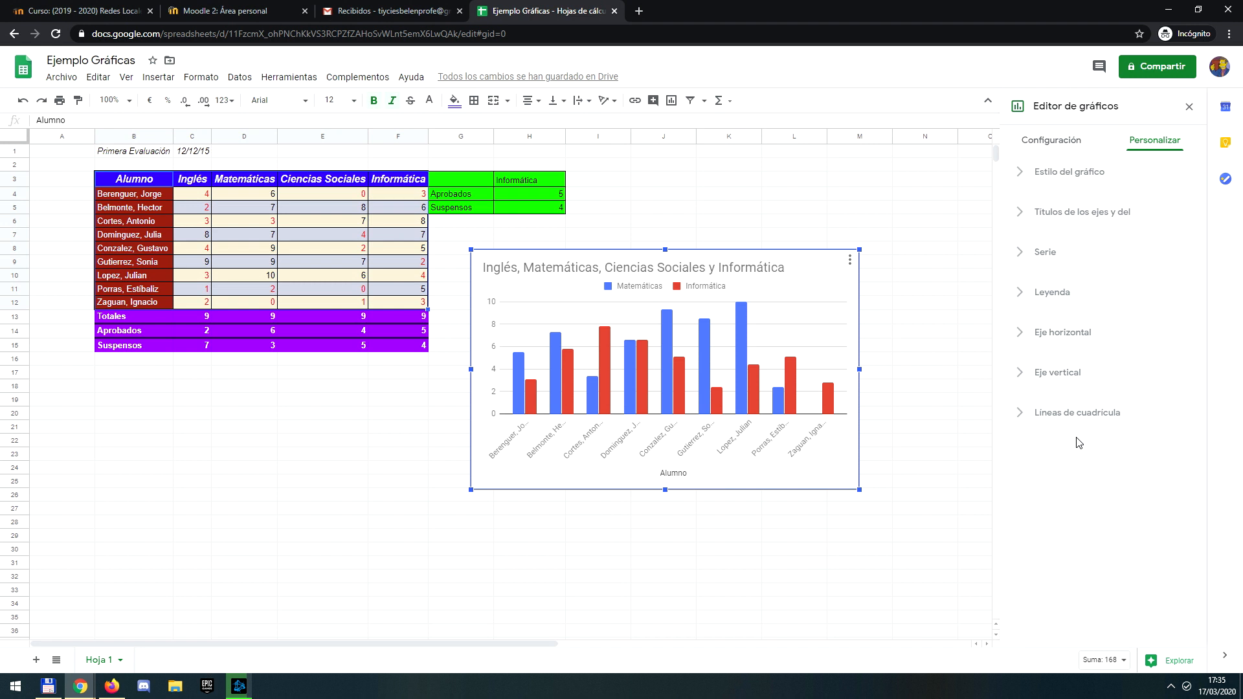
{"action": "left_click", "coordinate": [1069, 173]}
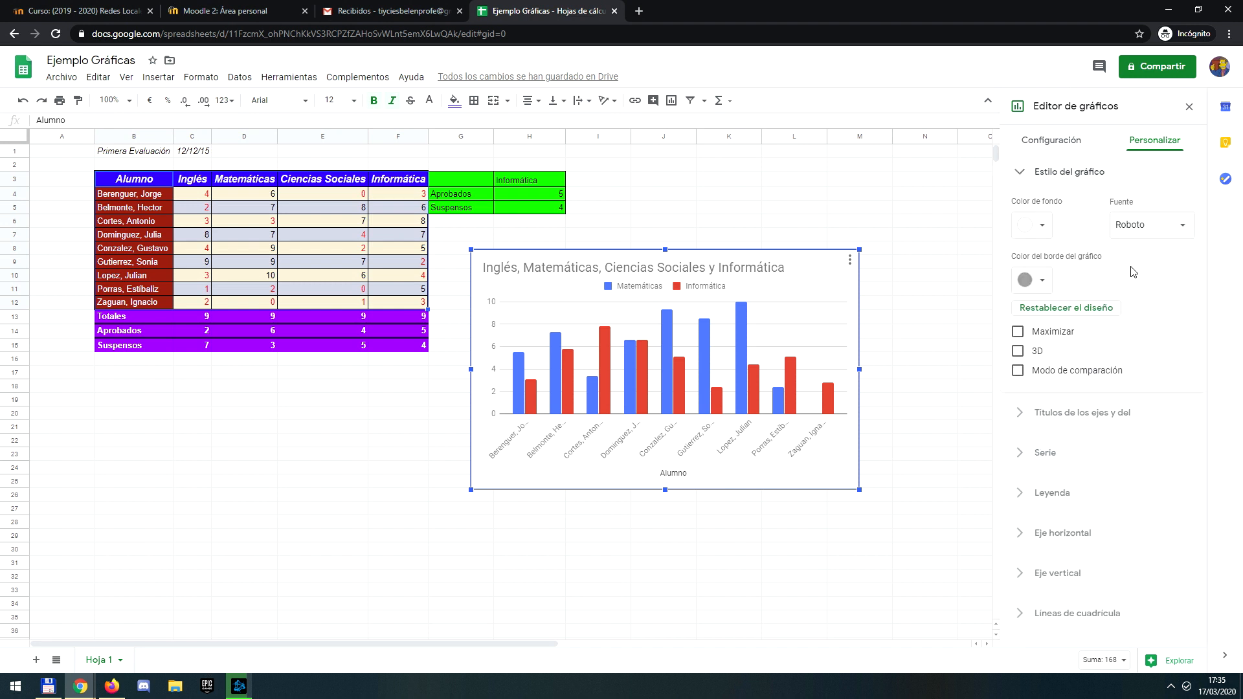
{"action": "left_click", "coordinate": [1036, 225]}
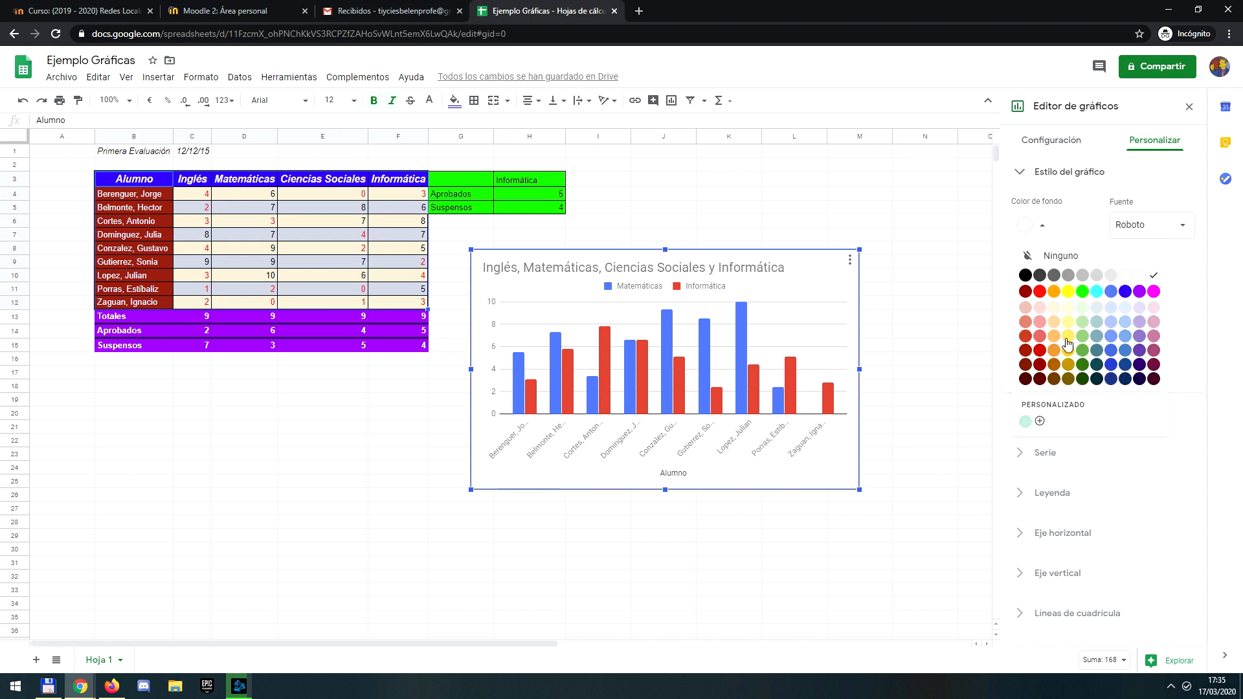
{"action": "left_click", "coordinate": [1068, 339]}
{"action": "left_click", "coordinate": [1039, 227]}
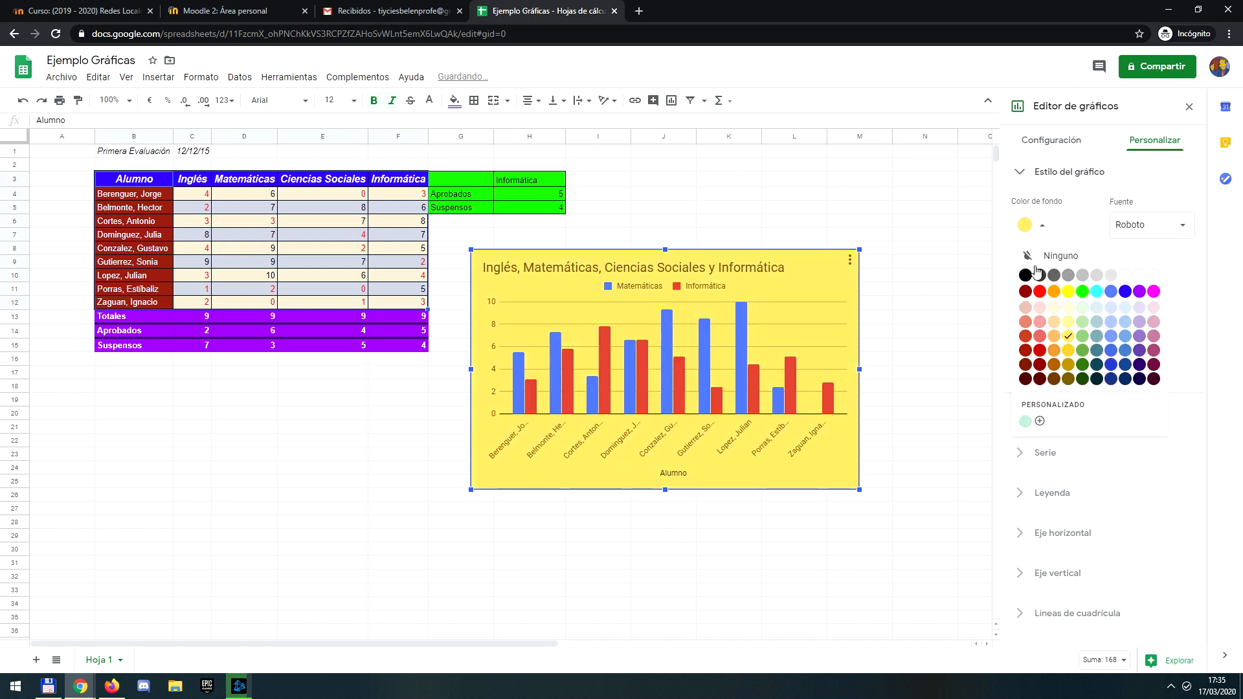
{"action": "left_click", "coordinate": [1070, 279]}
{"action": "left_click", "coordinate": [1041, 226]}
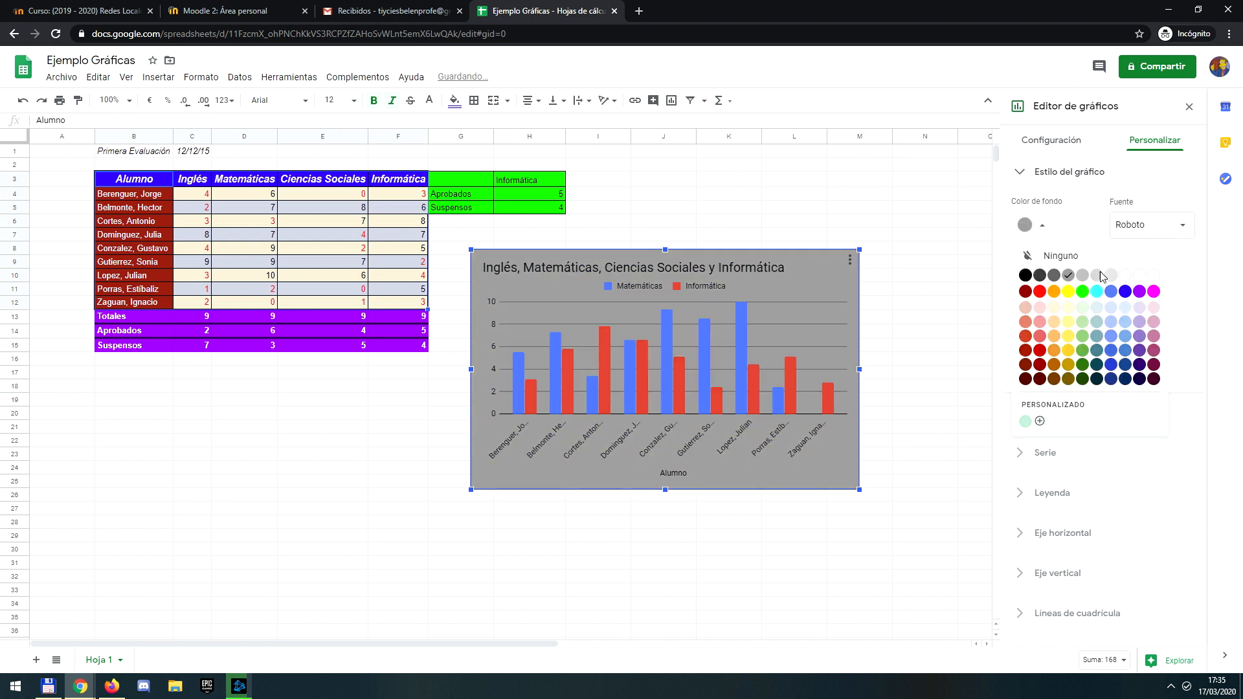
{"action": "left_click", "coordinate": [1086, 257]}
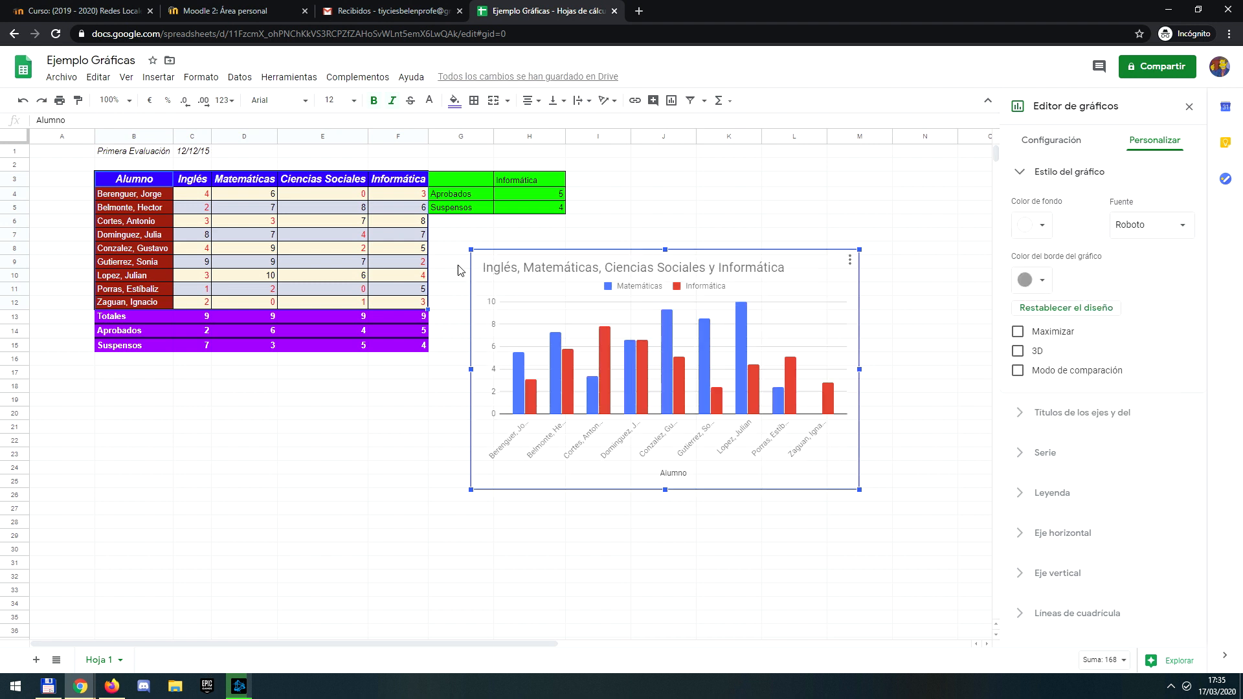
{"action": "left_click", "coordinate": [1019, 353]}
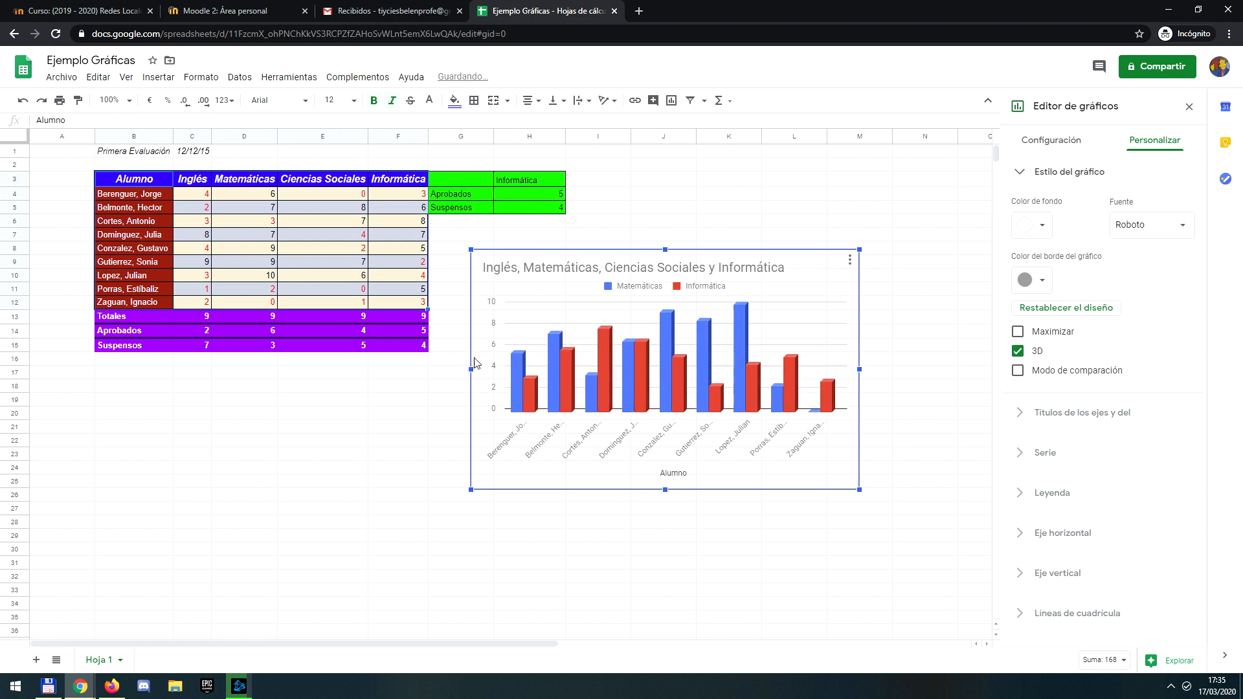
{"action": "left_click", "coordinate": [1018, 351]}
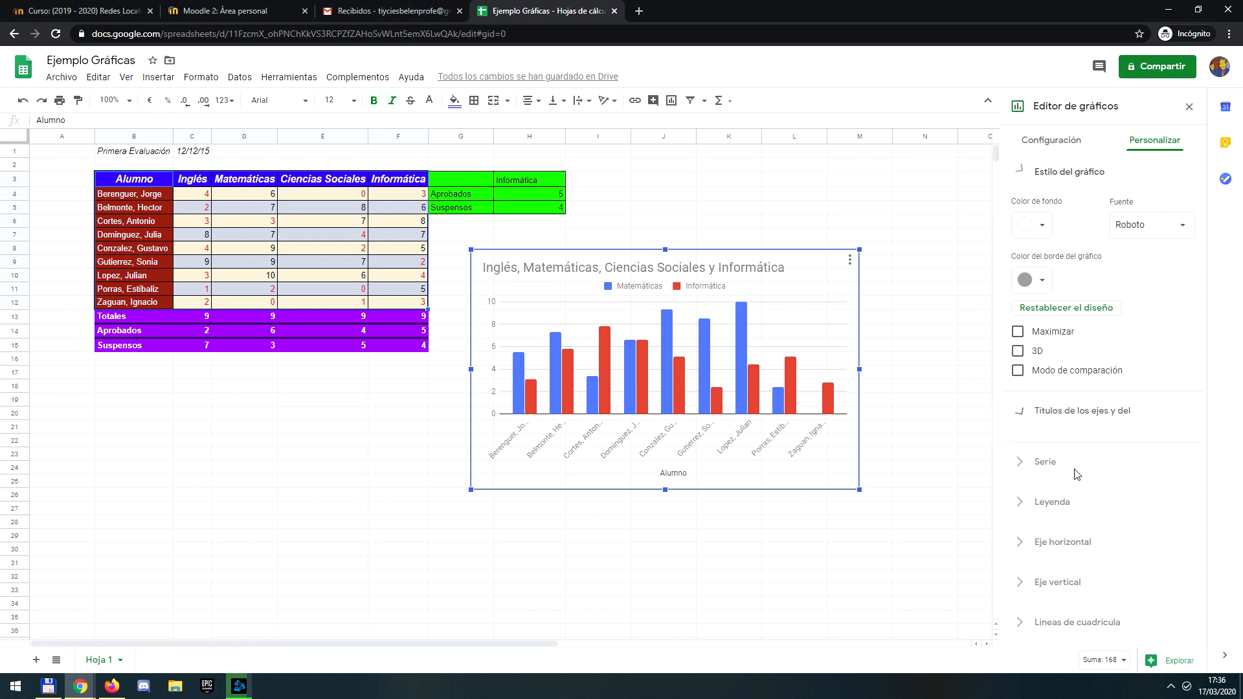
- Change the chart title to "Matemáticas e Informática", trying bold formatting and leaving it off
{"action": "left_click", "coordinate": [1055, 418]}
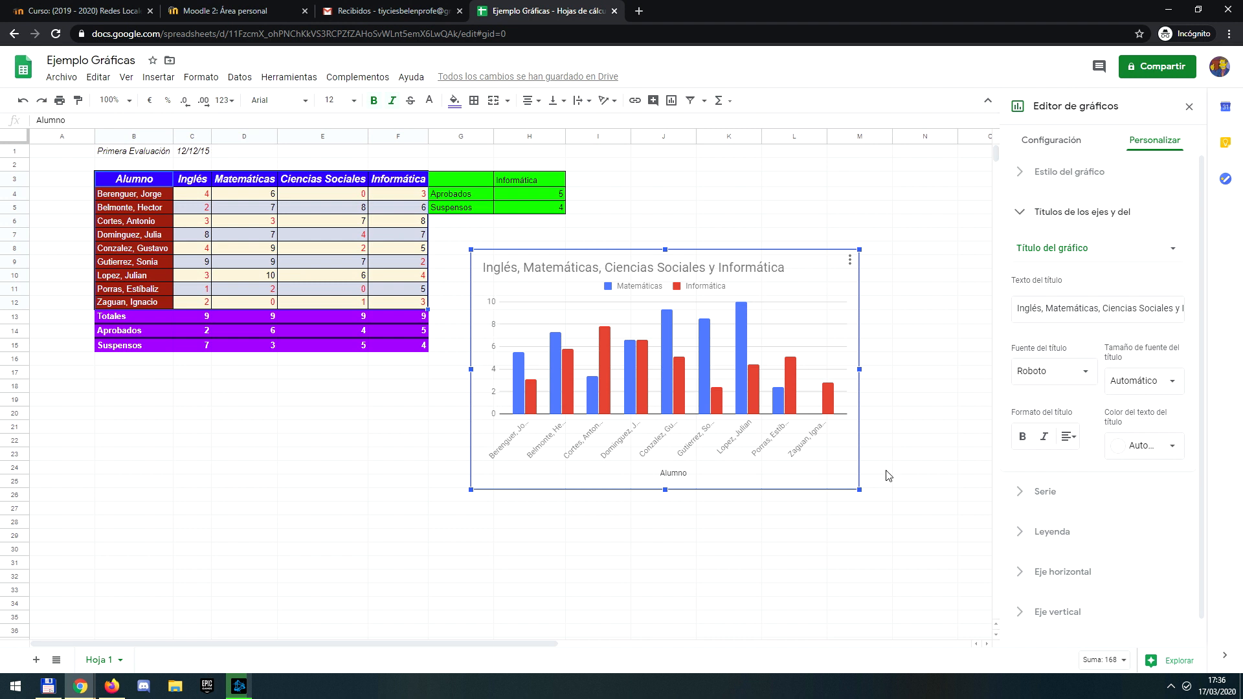
{"action": "left_click", "coordinate": [1080, 253]}
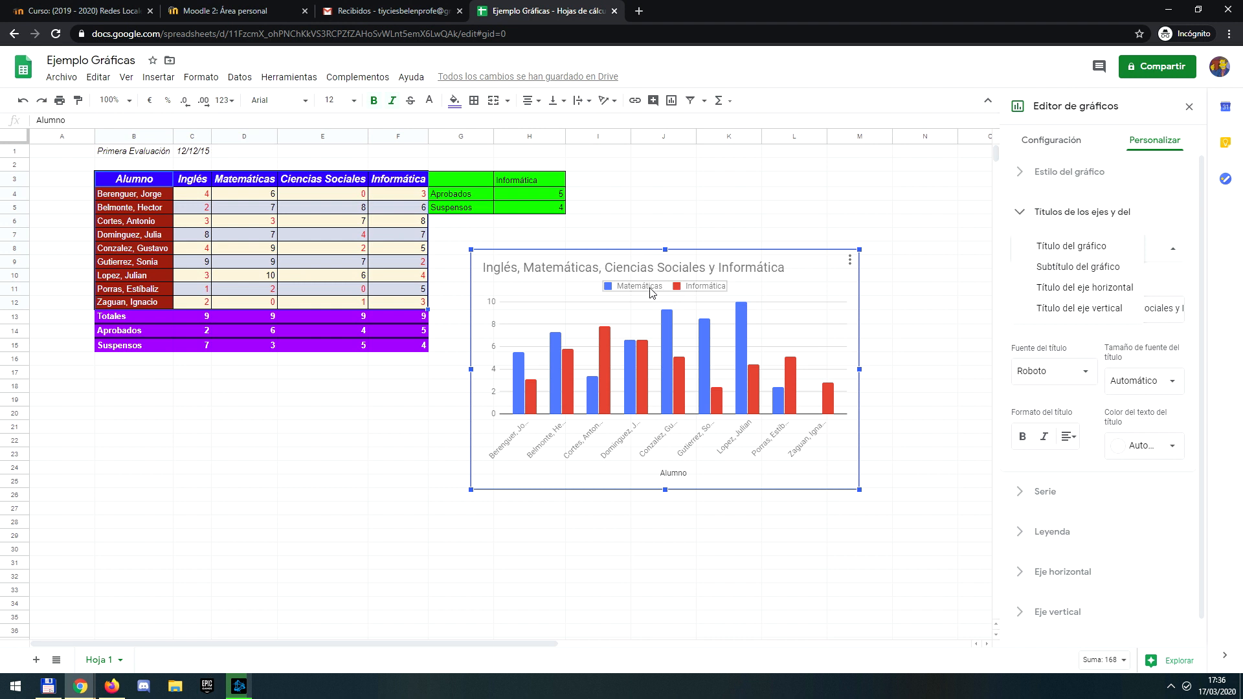
{"action": "left_click", "coordinate": [1082, 250]}
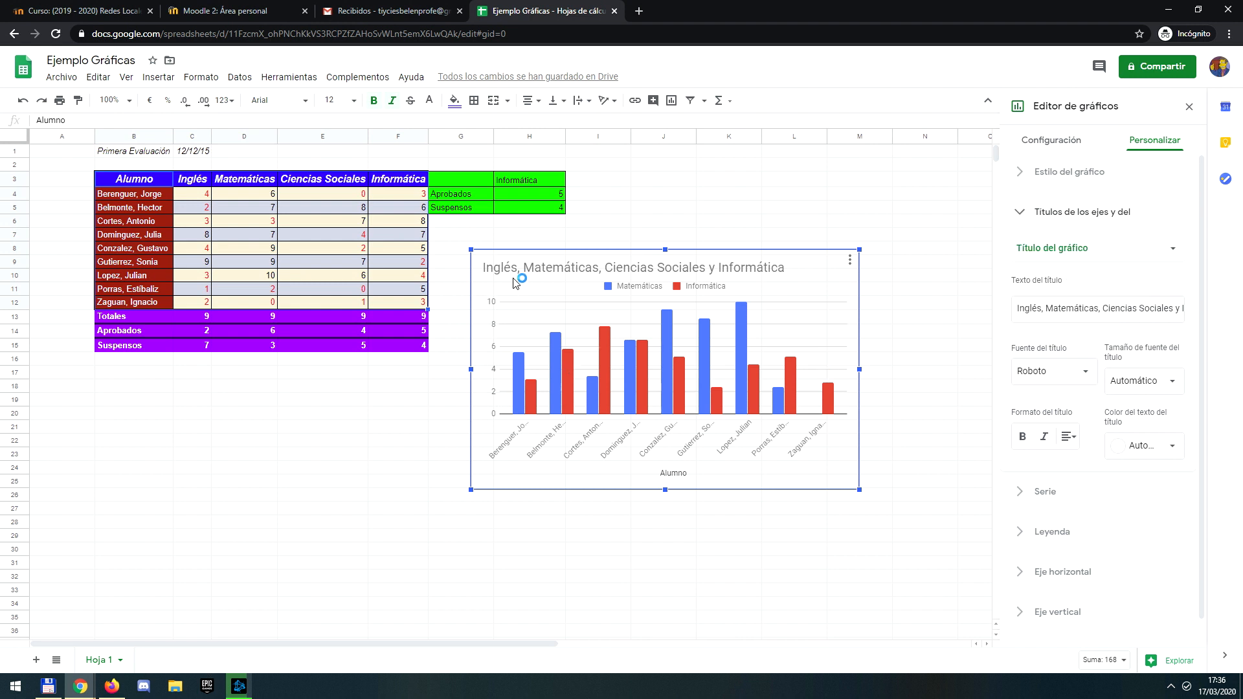
{"action": "left_click", "coordinate": [1069, 308]}
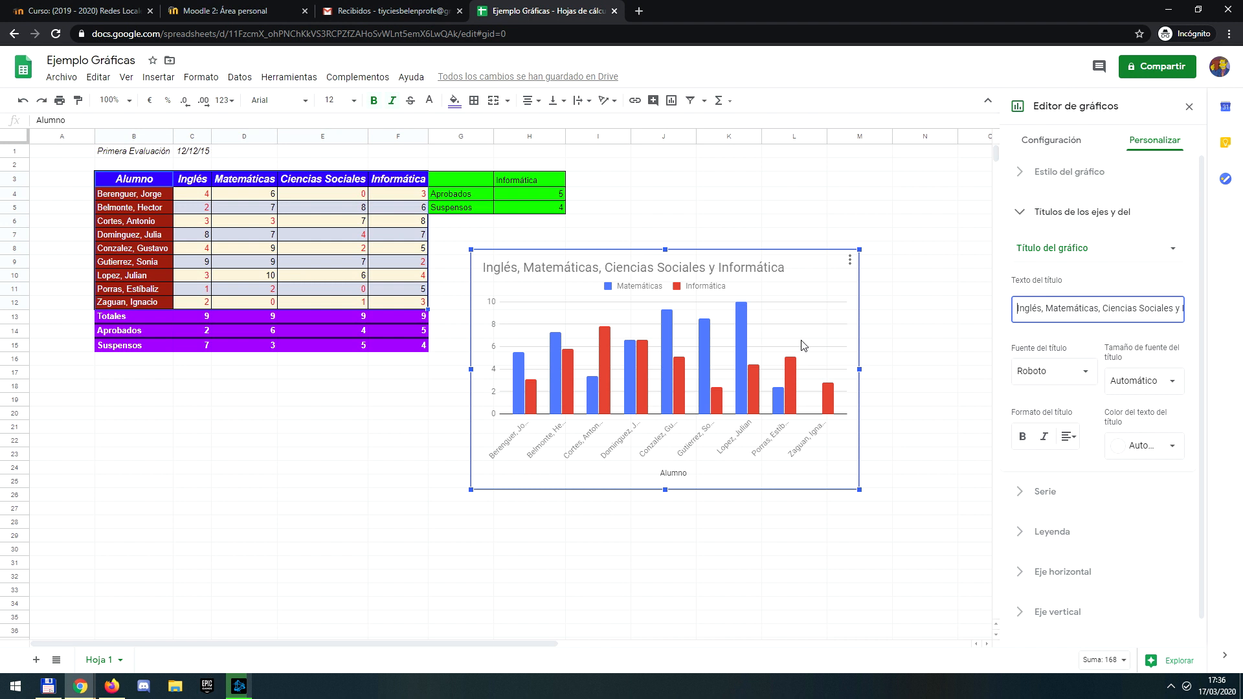
{"action": "key", "text": "ctrl+a"}
{"action": "type", "text": "M"}
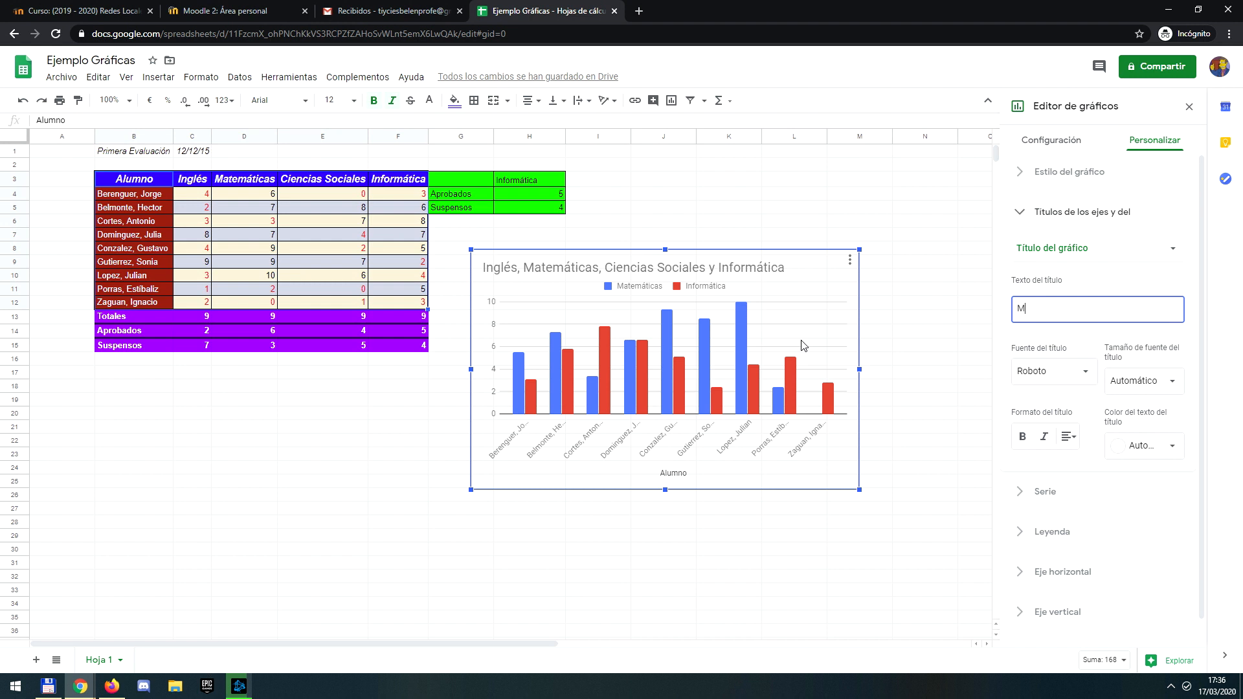
{"action": "type", "text": "atemáticas e Informática"}
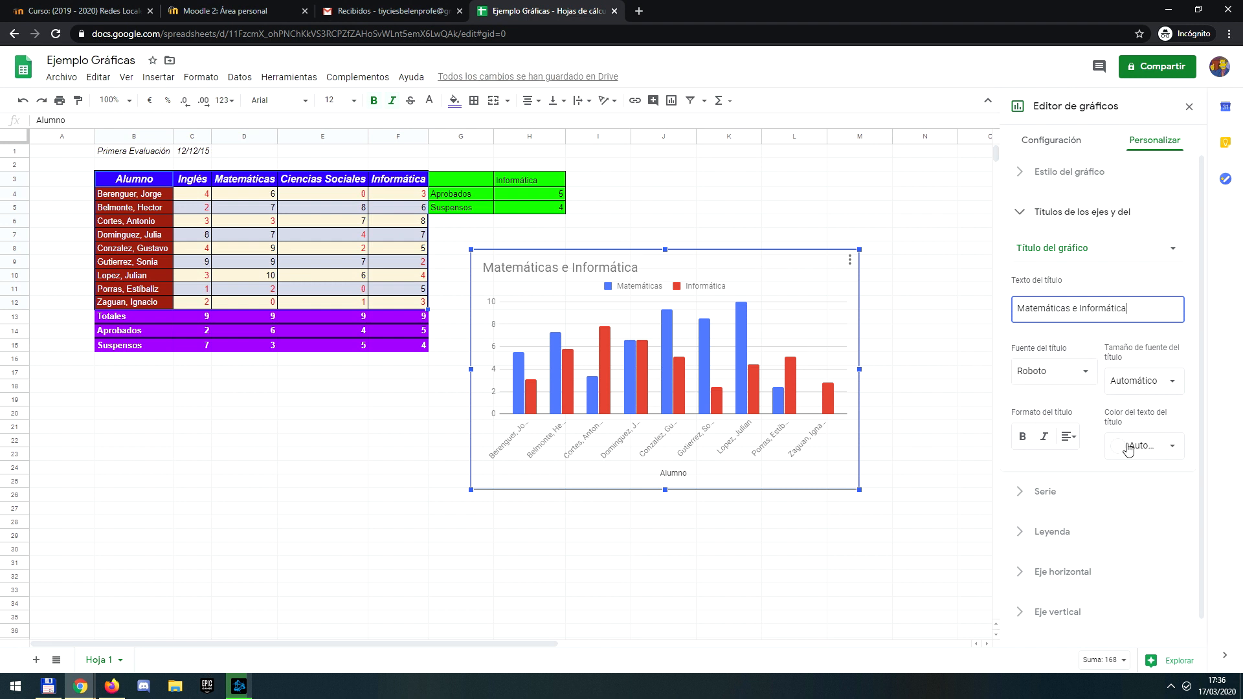
{"action": "left_click", "coordinate": [1023, 438]}
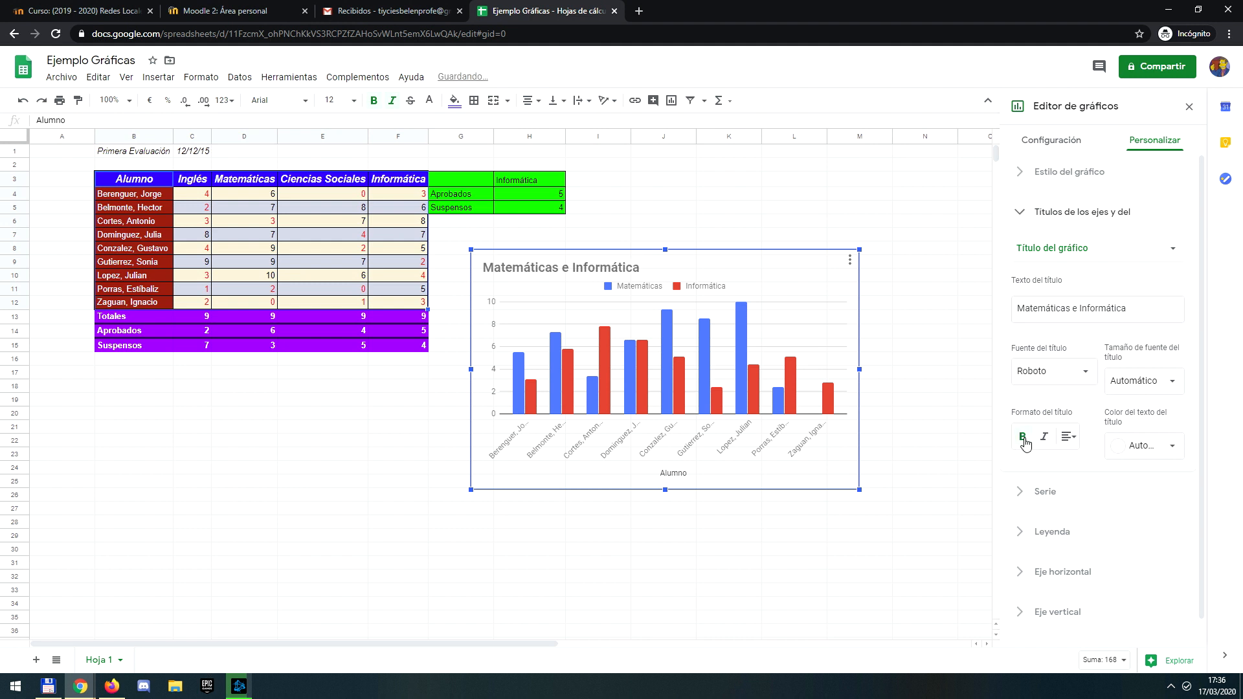
{"action": "left_click", "coordinate": [1023, 439]}
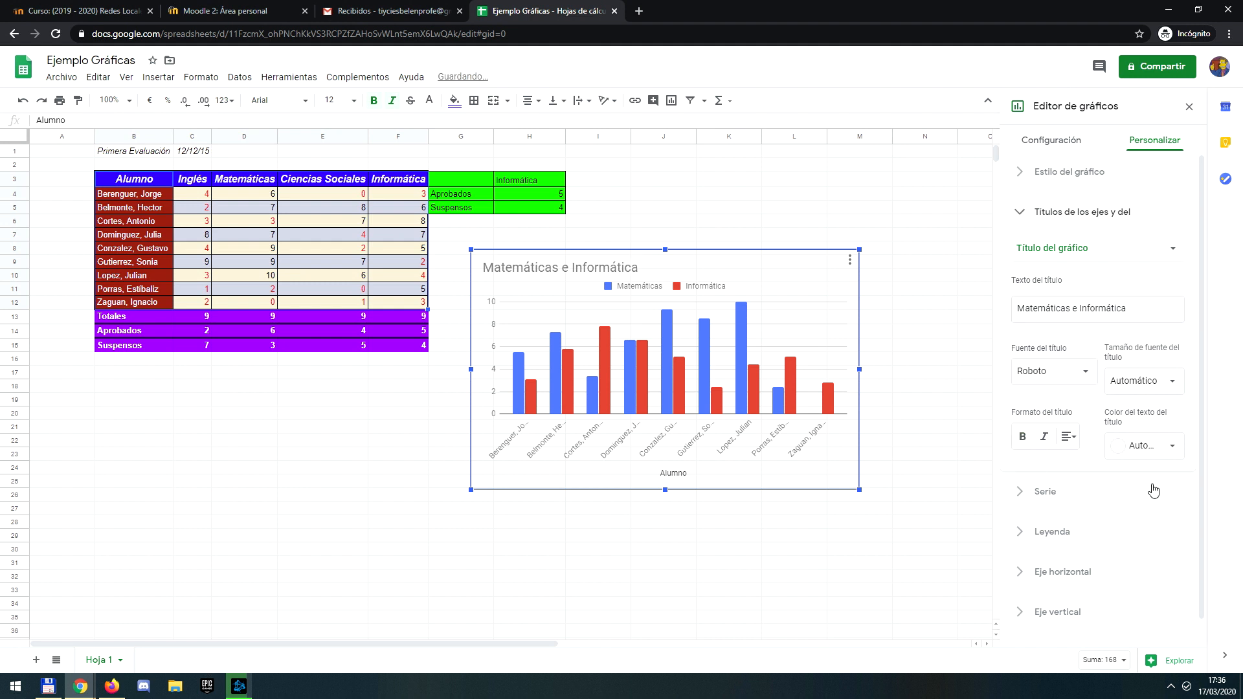
- Try the legend positions Derecha, Dentro and Izquierda on the column chart, and set the position back to Automática
{"action": "scroll", "coordinate": [1133, 476], "scroll_direction": "down", "scroll_amount": 1}
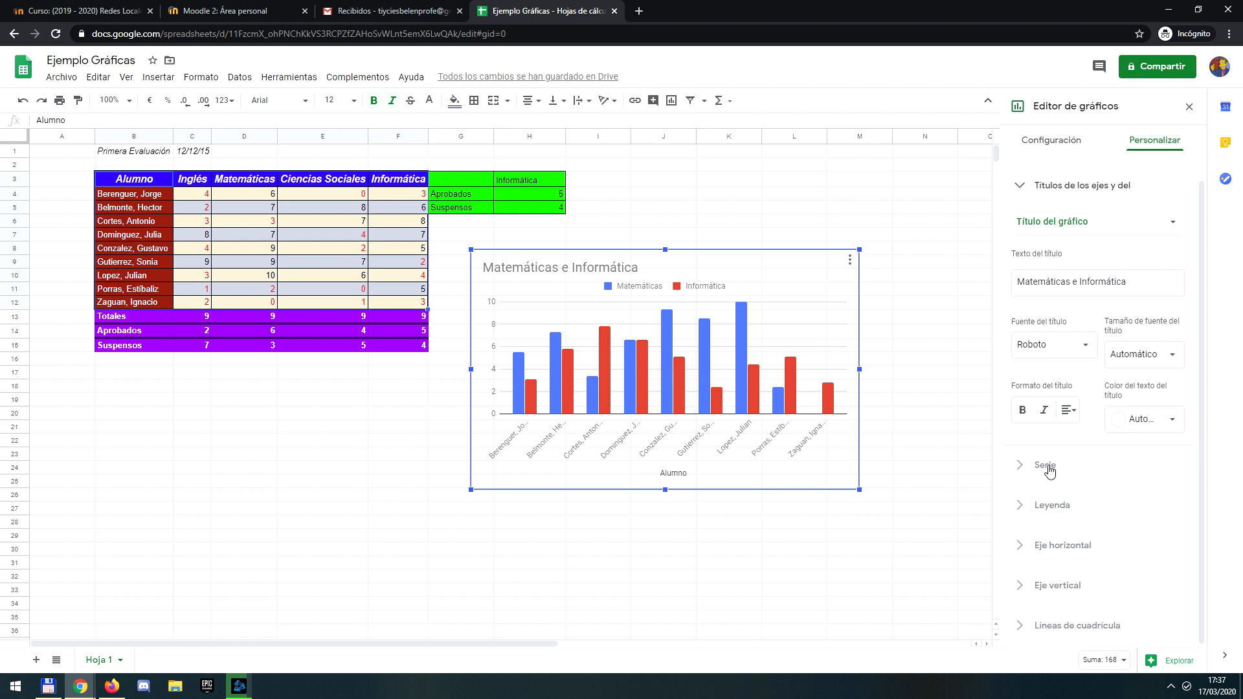
{"action": "left_click", "coordinate": [1055, 508]}
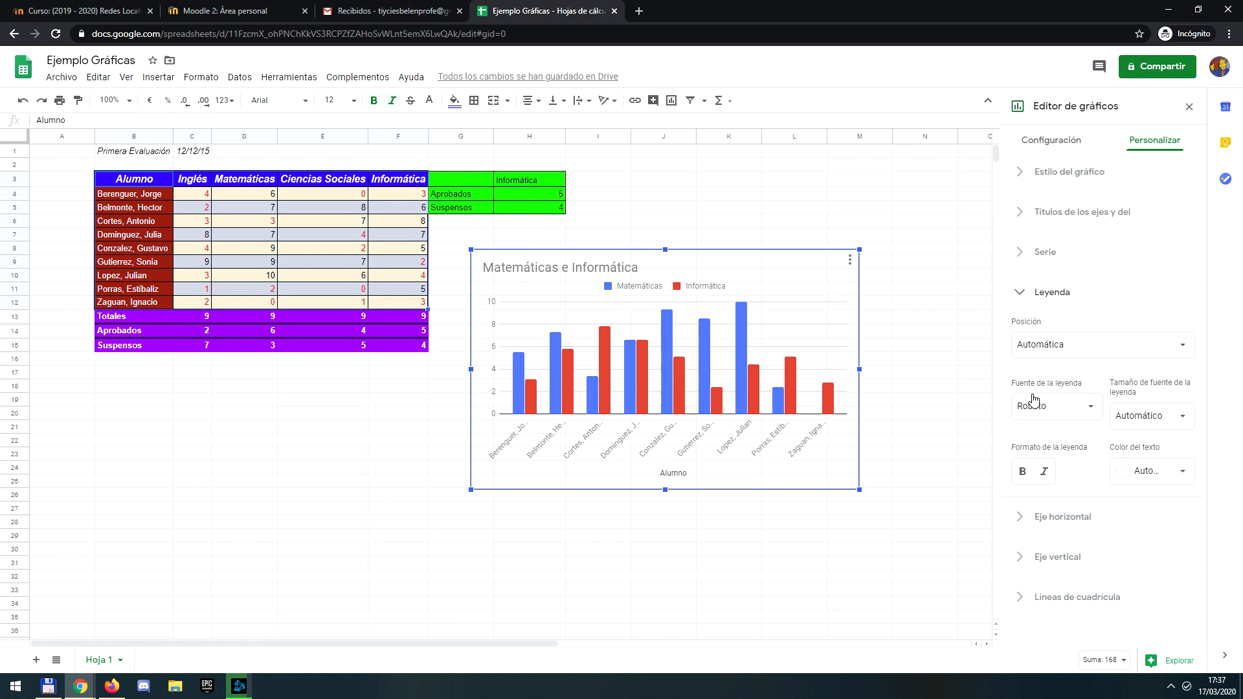
{"action": "left_click", "coordinate": [1087, 345]}
{"action": "left_click", "coordinate": [1062, 279]}
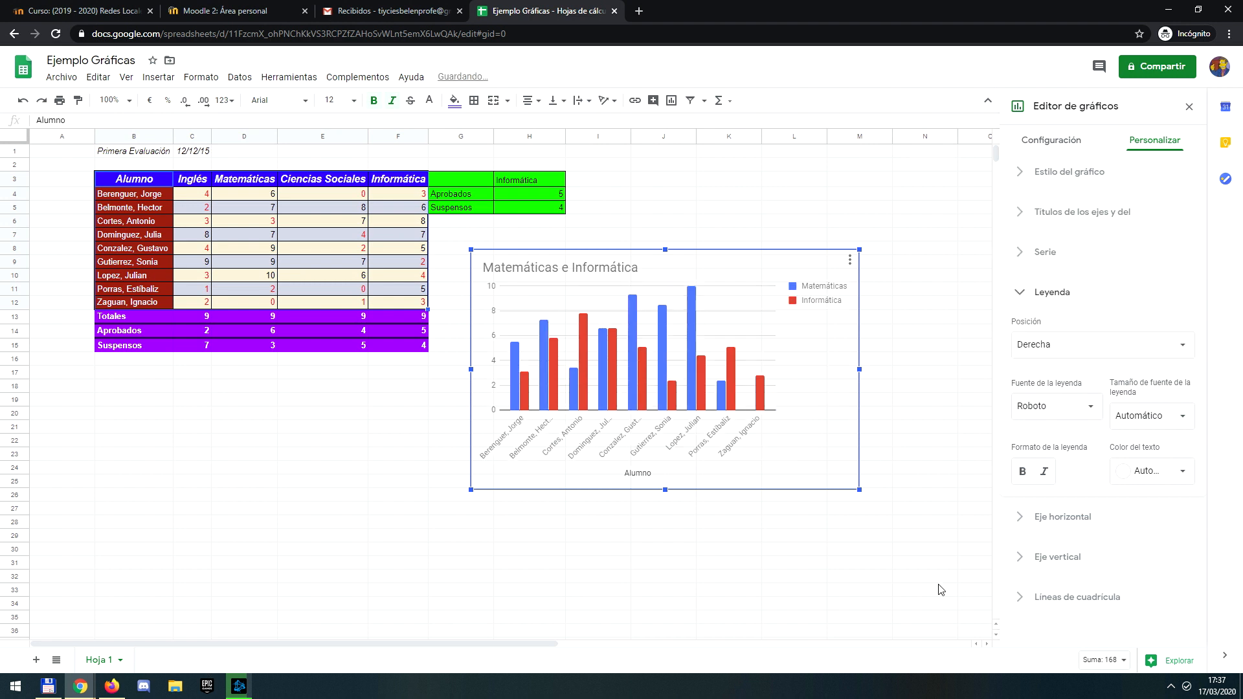
{"action": "left_click", "coordinate": [1047, 353]}
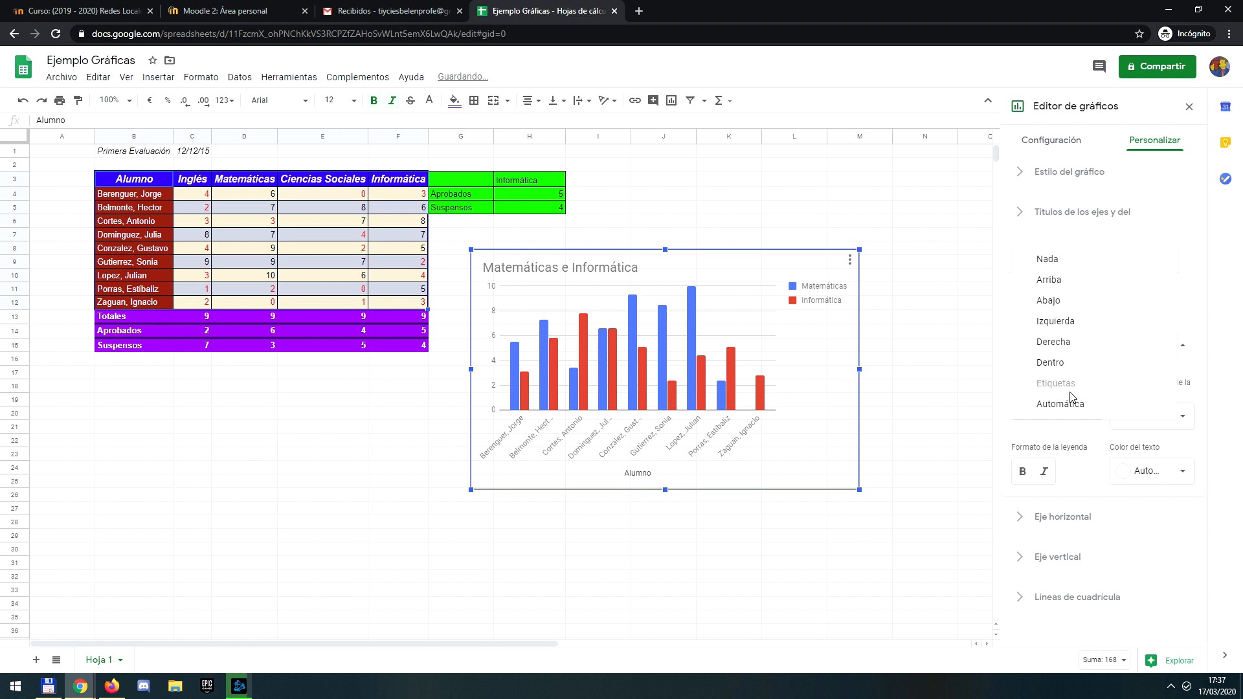
{"action": "left_click", "coordinate": [1073, 364]}
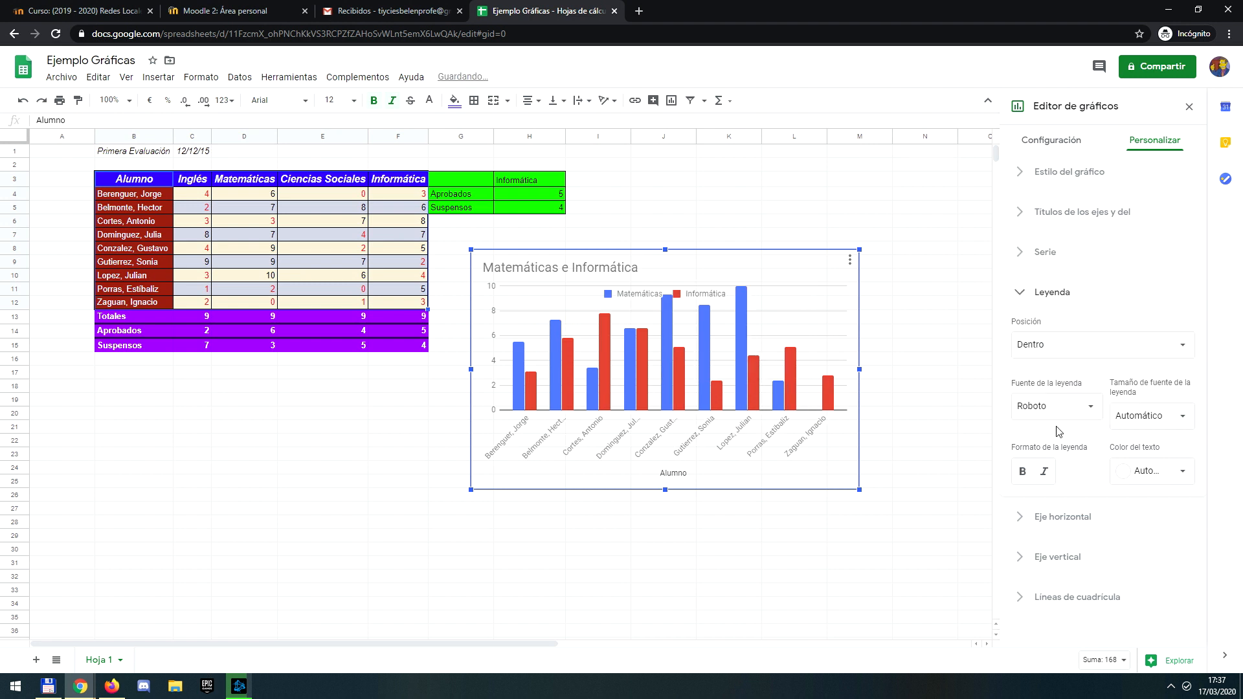
{"action": "left_click", "coordinate": [1059, 347]}
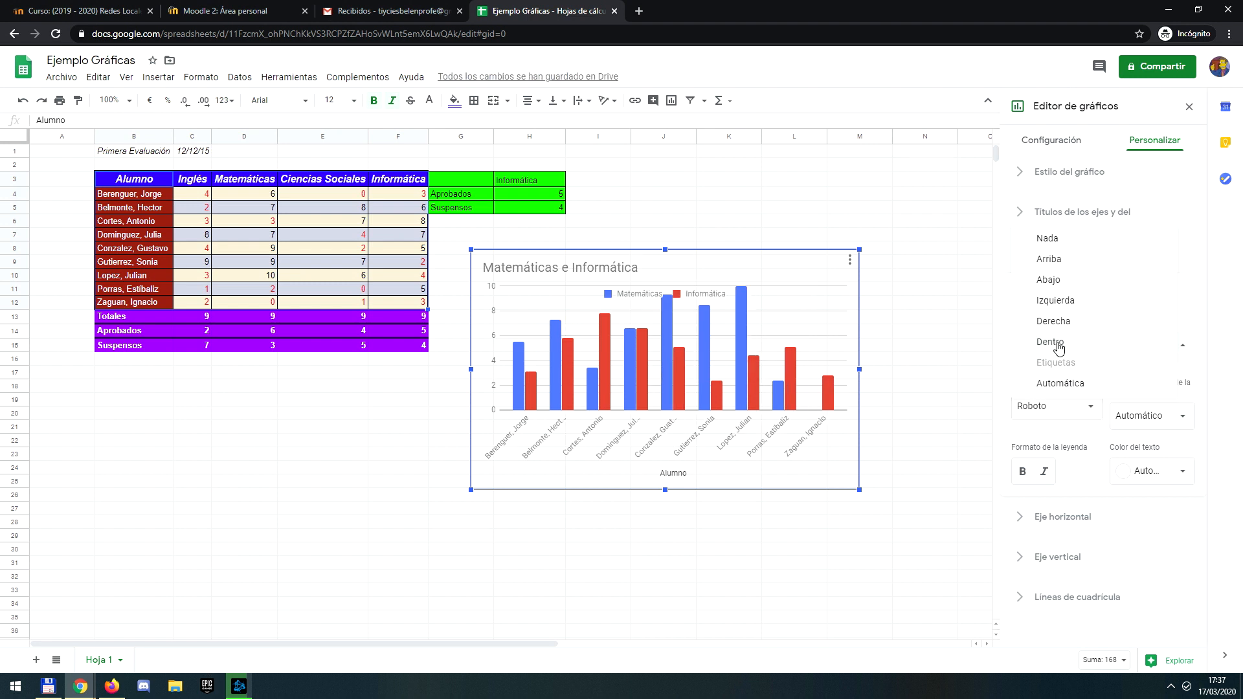
{"action": "left_click", "coordinate": [1056, 303]}
{"action": "left_click", "coordinate": [1086, 347]}
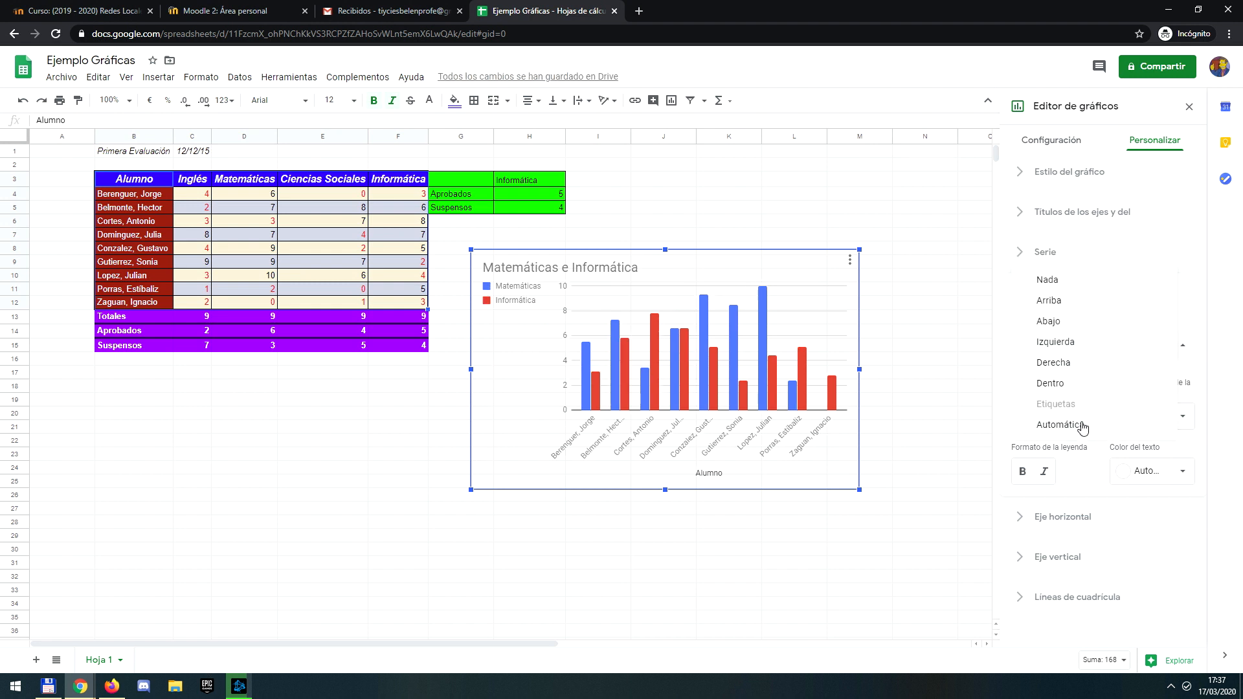
{"action": "left_click", "coordinate": [1060, 424]}
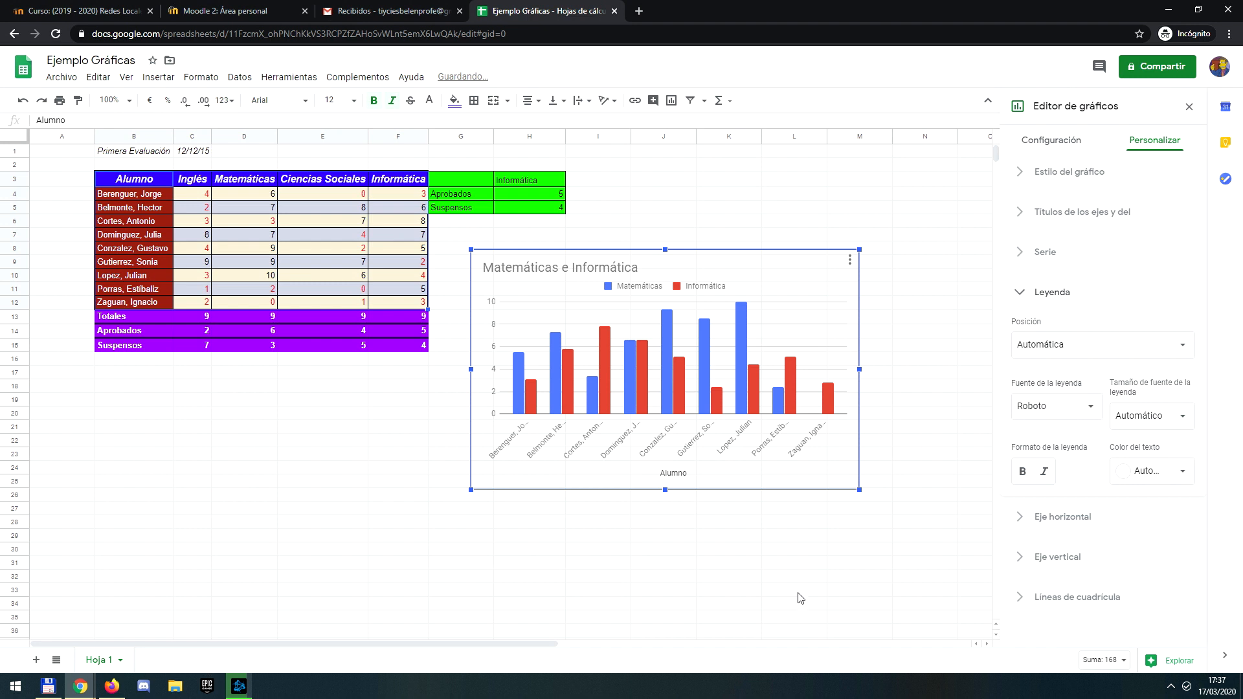
- Open the horizontal axis options and move the column chart beside the green summary table, level with the grades
{"action": "left_click", "coordinate": [1053, 518]}
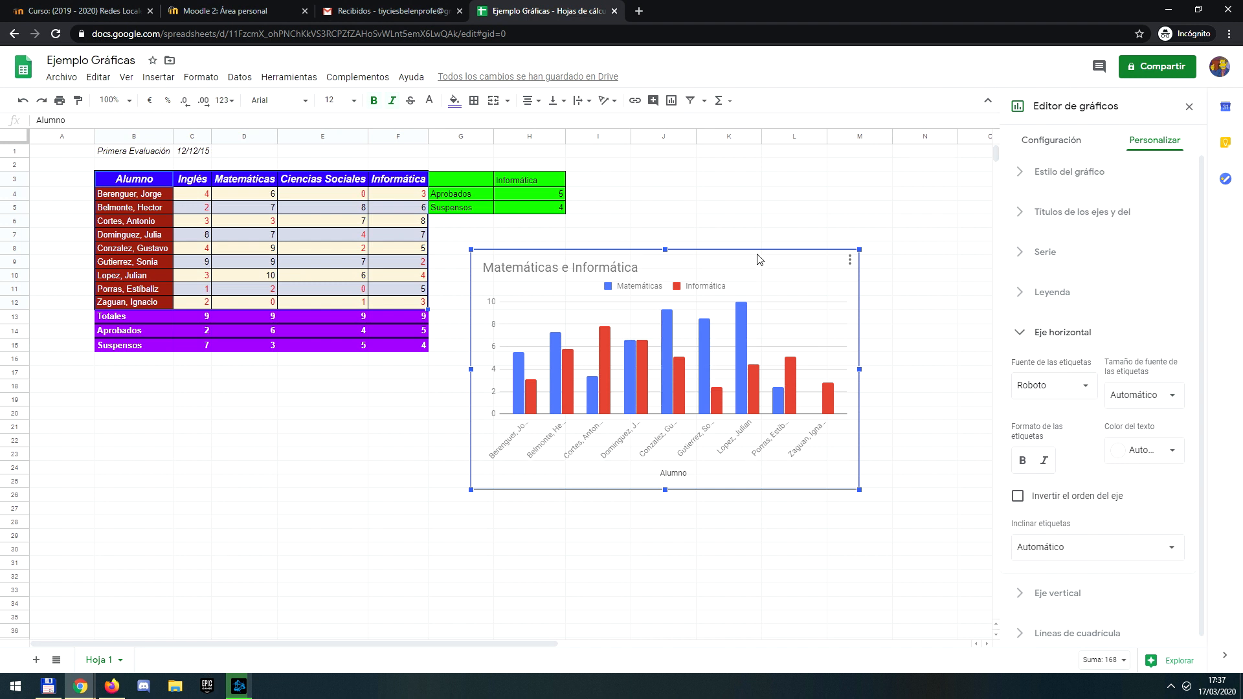
{"action": "left_click_drag", "start_coordinate": [765, 256], "coordinate": [879, 160]}
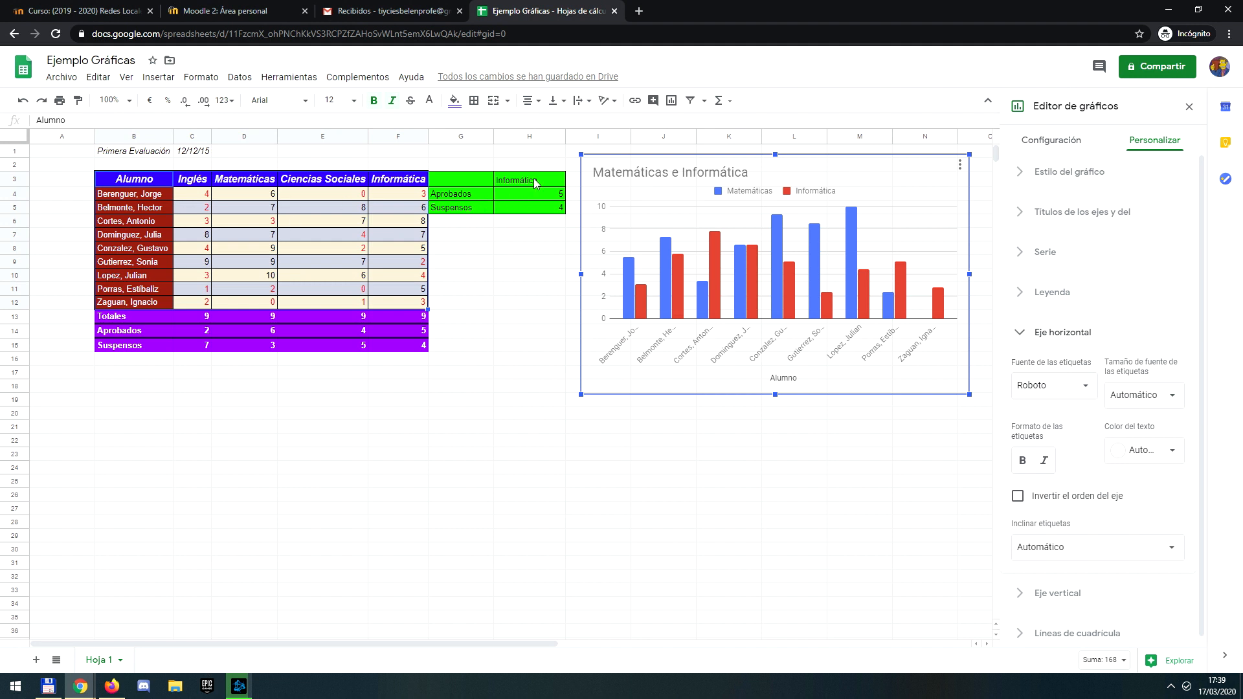
- Inspect the Aprobados, Suspensos and Totales formulas in the Inglés column and the subject cell of the green table
{"action": "left_click", "coordinate": [193, 333]}
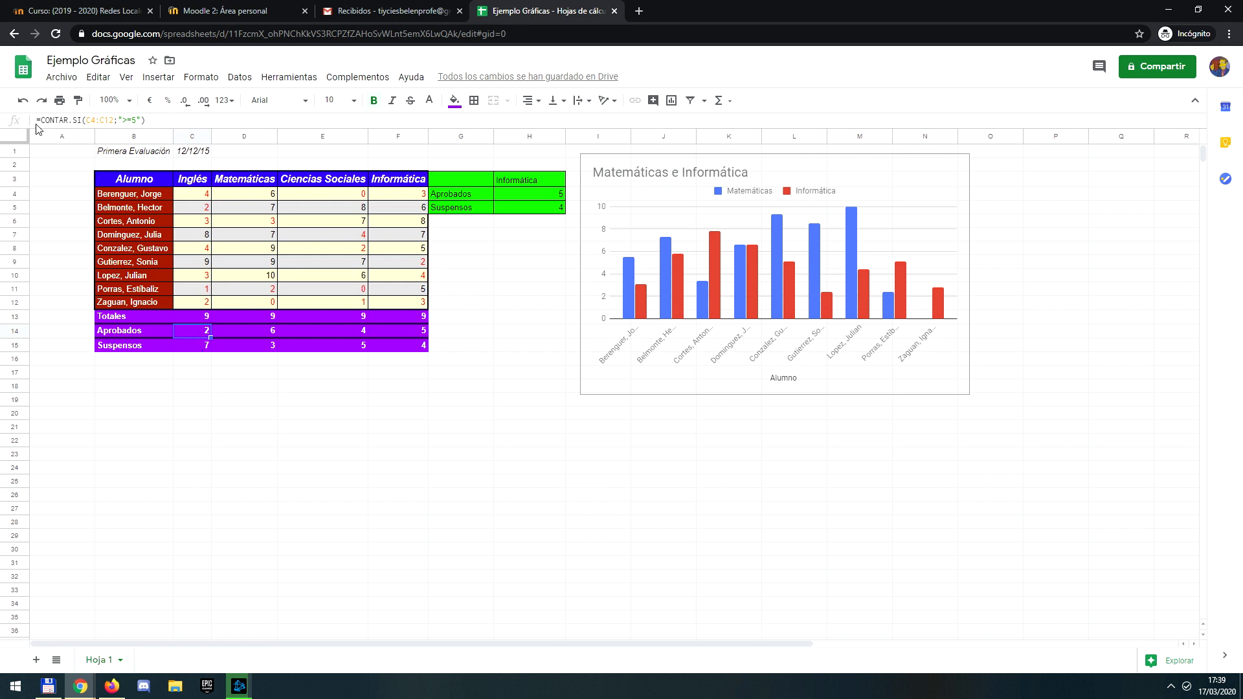
{"action": "left_click", "coordinate": [205, 346]}
{"action": "left_click", "coordinate": [200, 317]}
{"action": "left_click", "coordinate": [503, 180]}
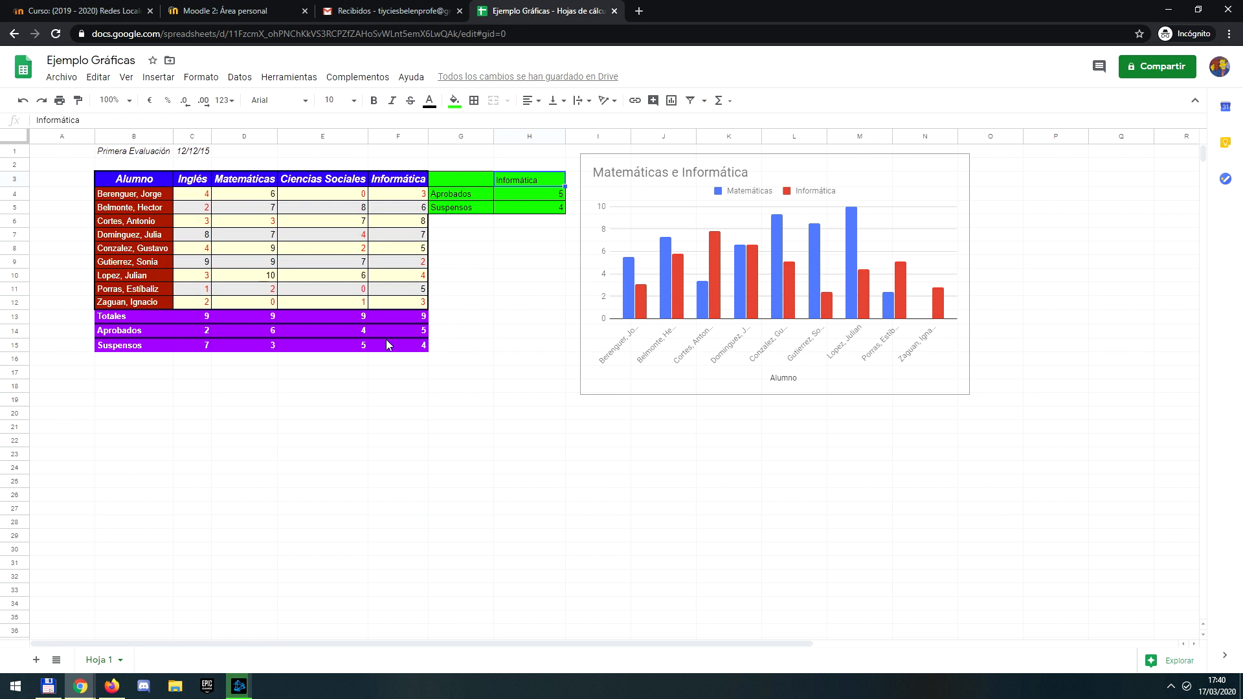
- Set the subject in cell H3 of the green summary table to Matemáticas
{"action": "left_click", "coordinate": [531, 260]}
{"action": "left_click", "coordinate": [528, 182]}
{"action": "type", "text": "Matemáticas"}
{"action": "key", "text": "Return"}
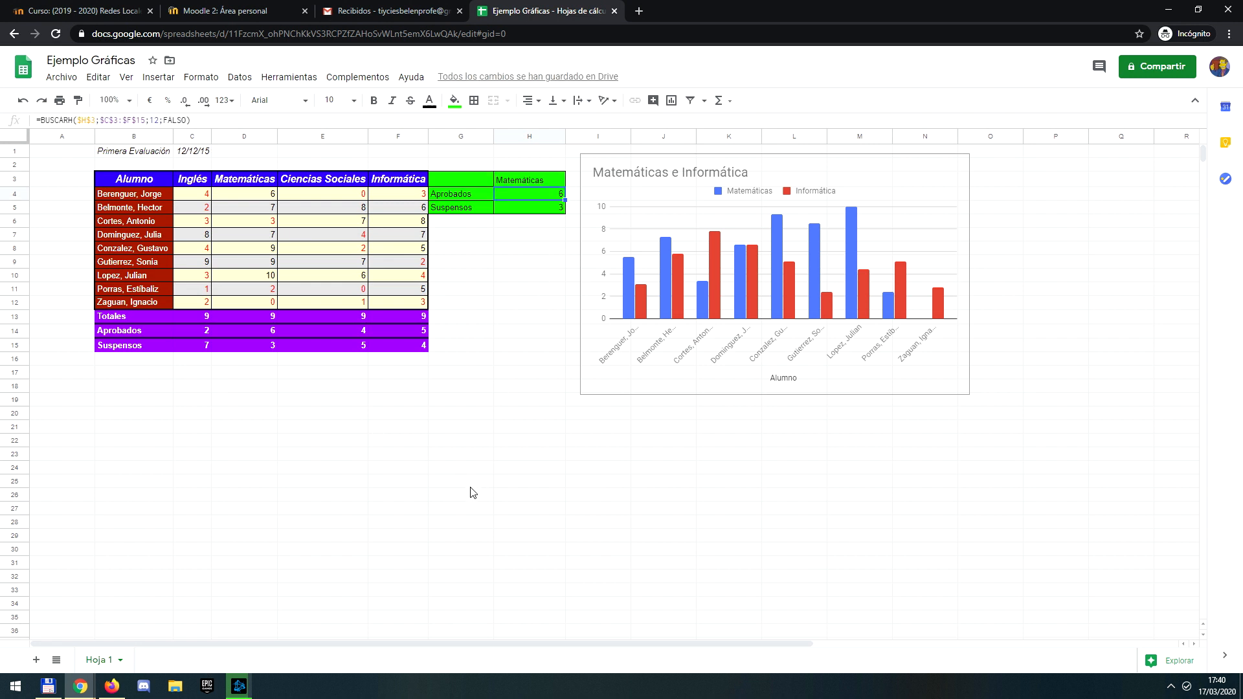
- Insert a pie chart of the Aprobados and Suspensos summary in G3:H5 and place it below the column chart
{"action": "left_click_drag", "start_coordinate": [463, 184], "coordinate": [530, 212]}
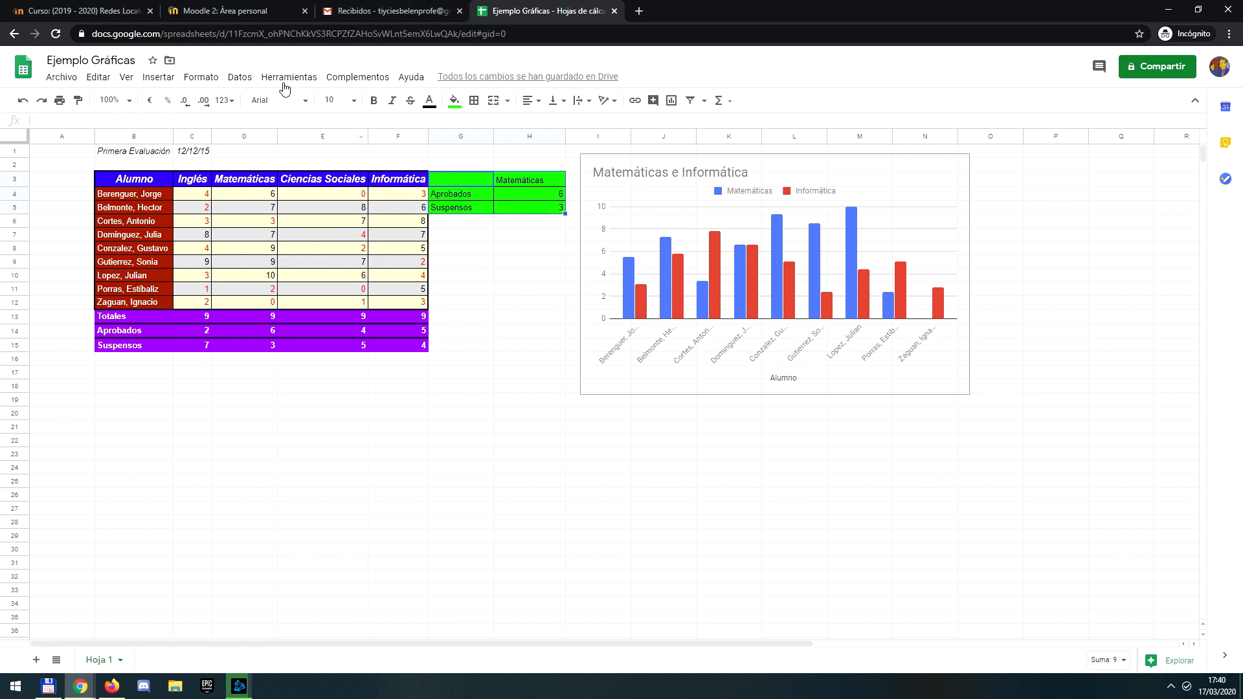
{"action": "left_click", "coordinate": [154, 78]}
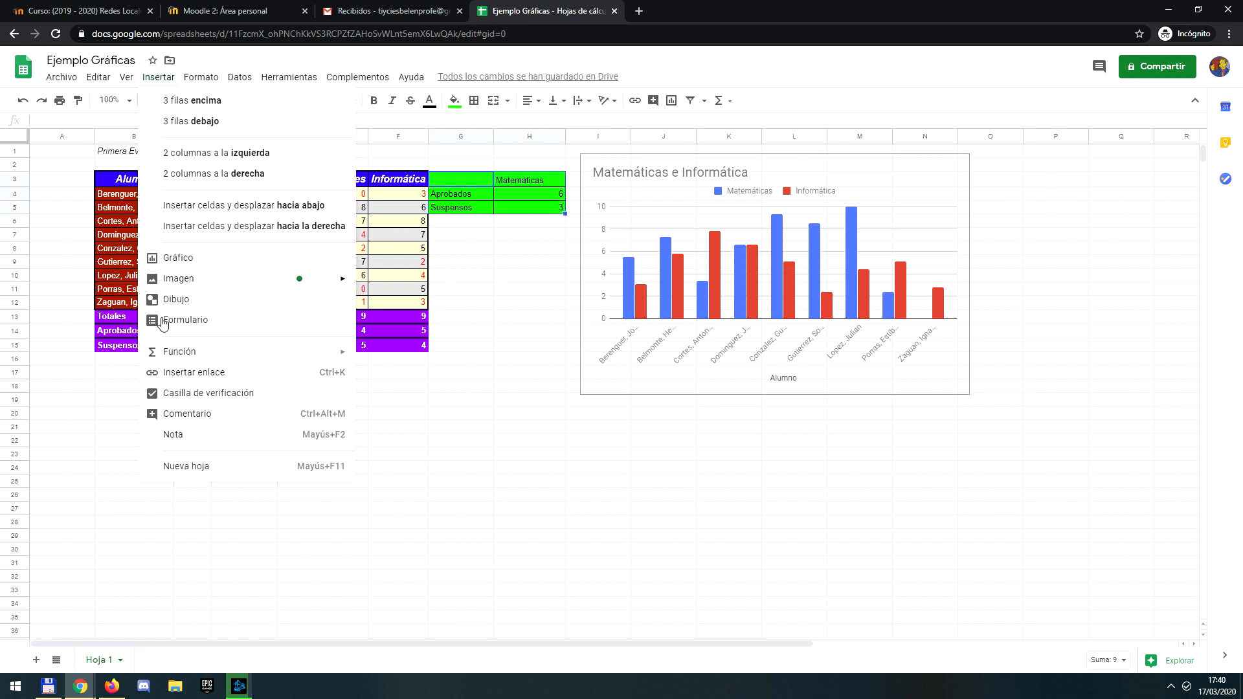
{"action": "left_click", "coordinate": [191, 259]}
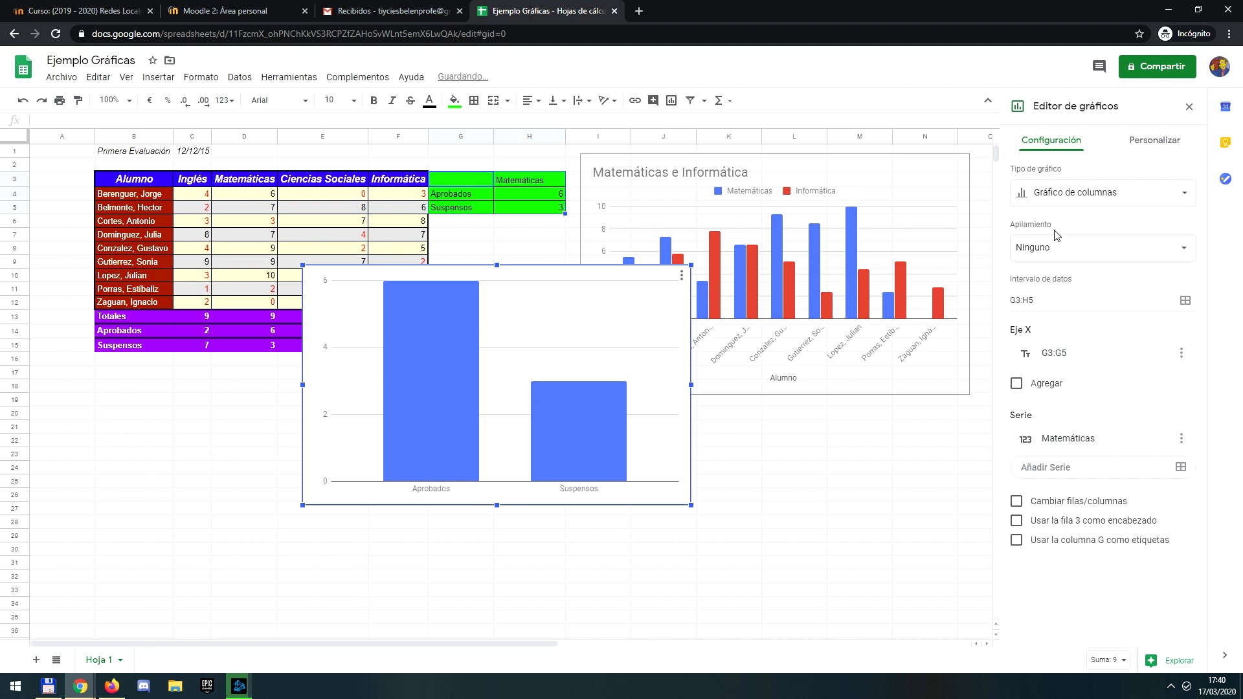
{"action": "left_click", "coordinate": [1062, 202]}
{"action": "left_click", "coordinate": [1036, 528]}
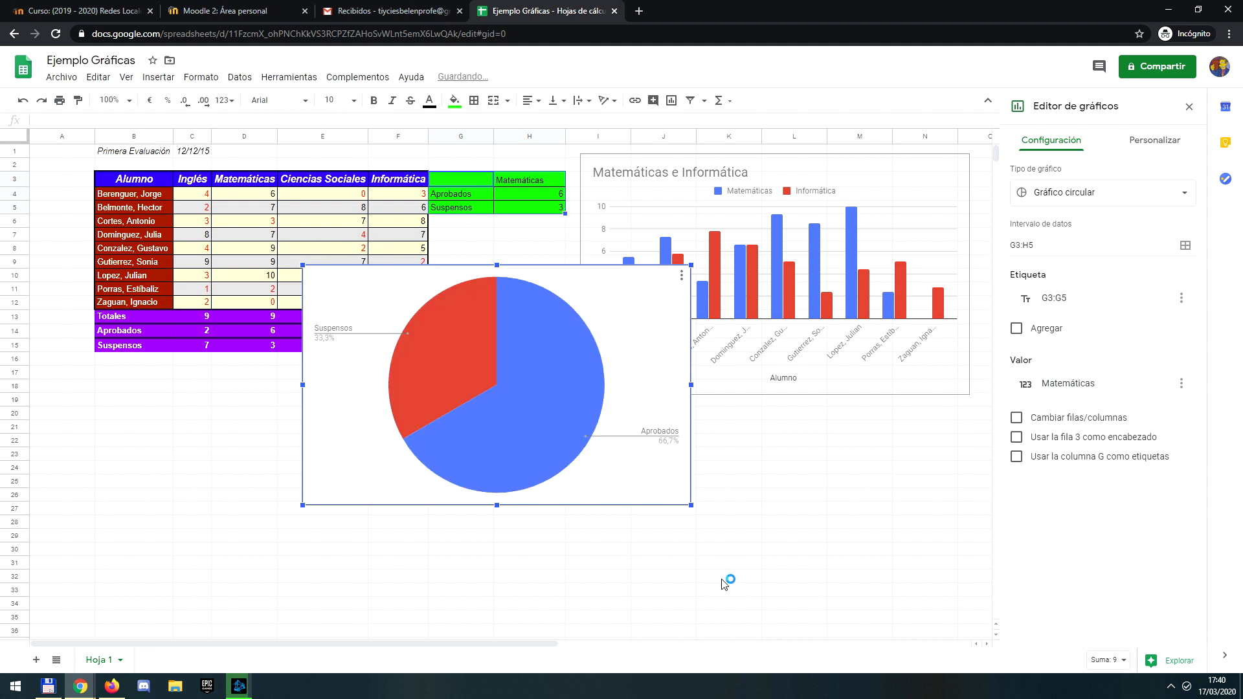
{"action": "left_click_drag", "start_coordinate": [596, 294], "coordinate": [719, 433]}
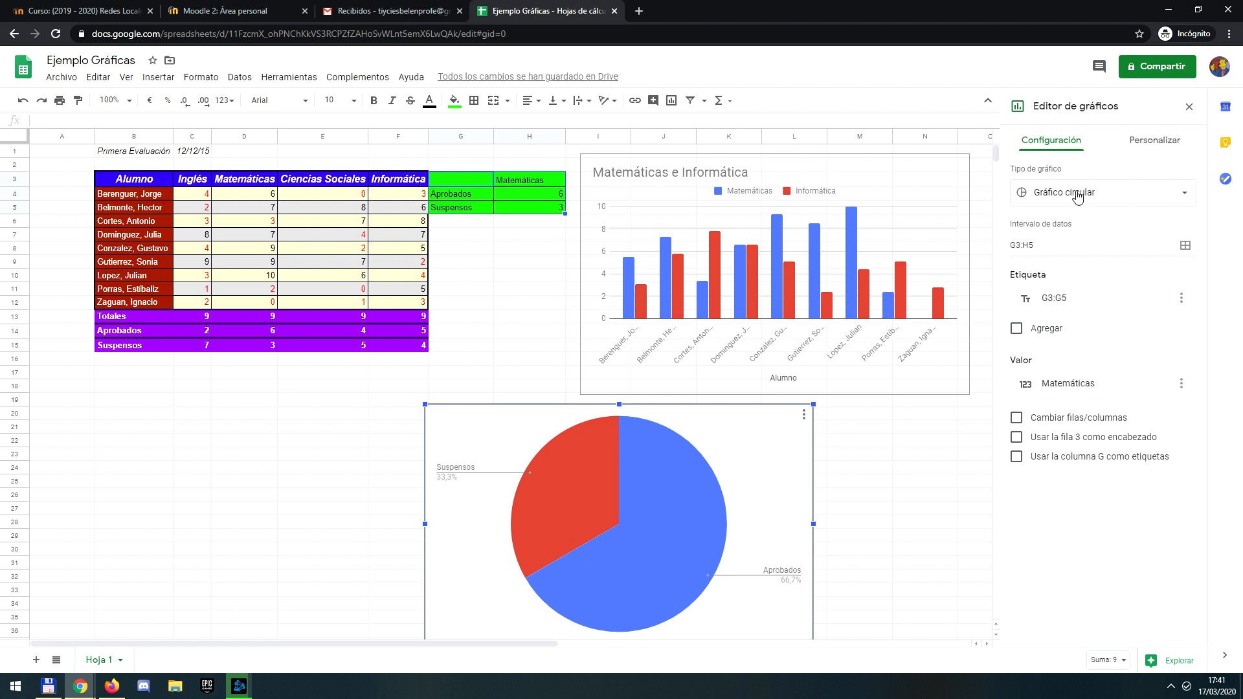
- Try the Valor and Etiqueta slice labels on the pie chart, and set the slice label back to Nada
{"action": "left_click", "coordinate": [1132, 145]}
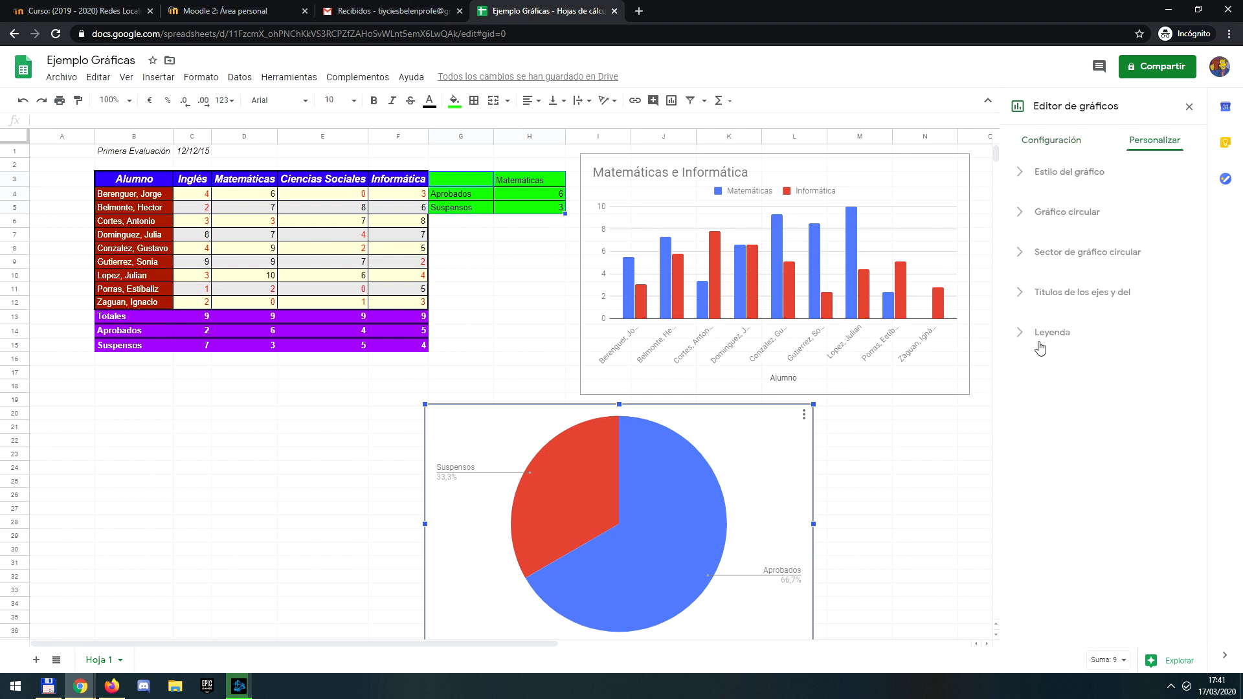
{"action": "left_click", "coordinate": [1021, 214]}
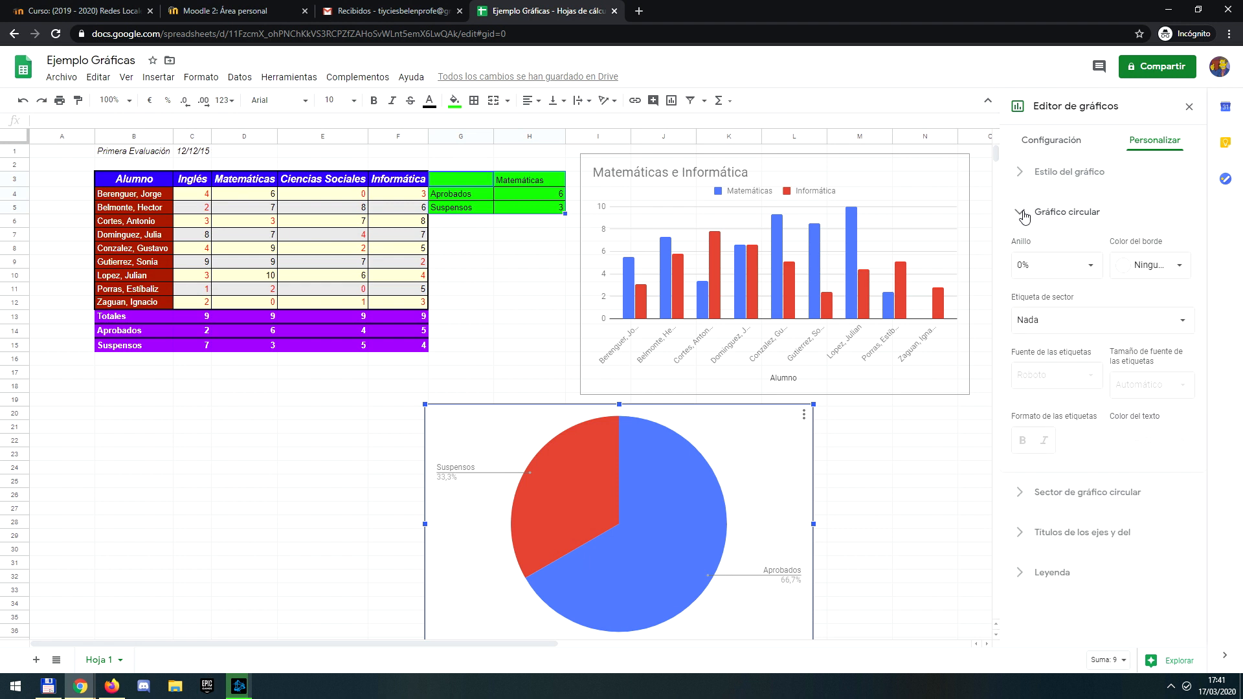
{"action": "left_click", "coordinate": [1061, 320]}
{"action": "left_click", "coordinate": [1059, 359]}
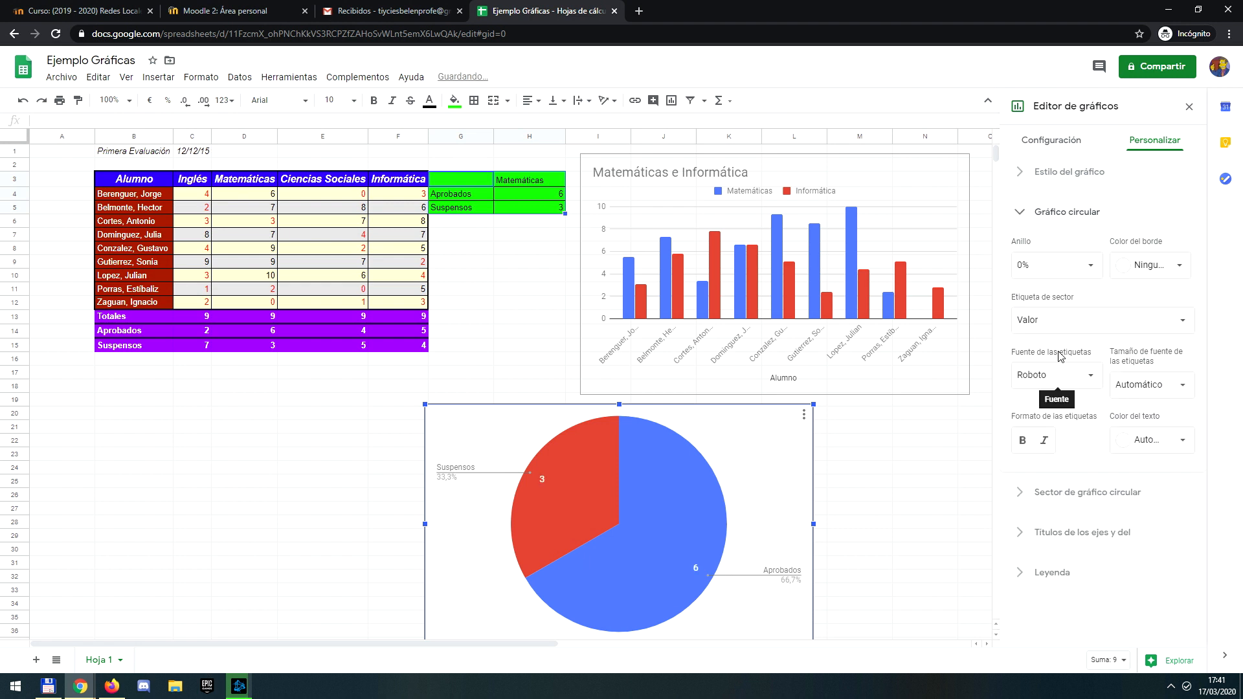
{"action": "left_click", "coordinate": [1060, 321]}
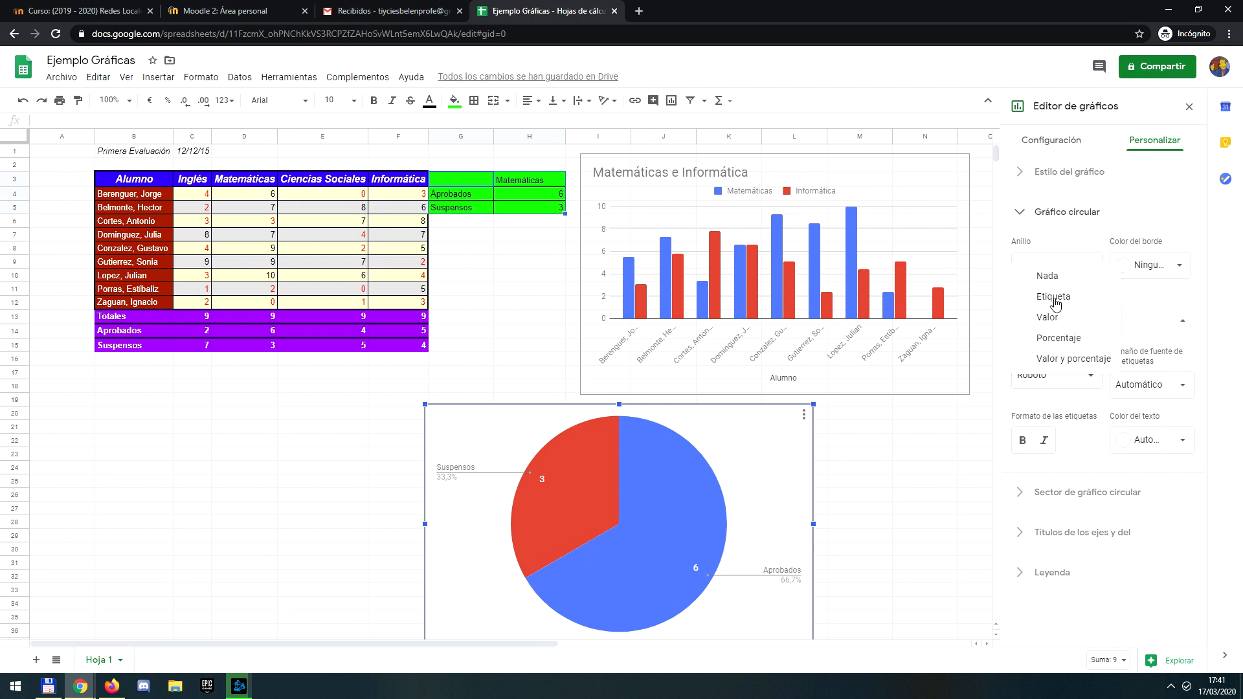
{"action": "left_click", "coordinate": [1056, 297]}
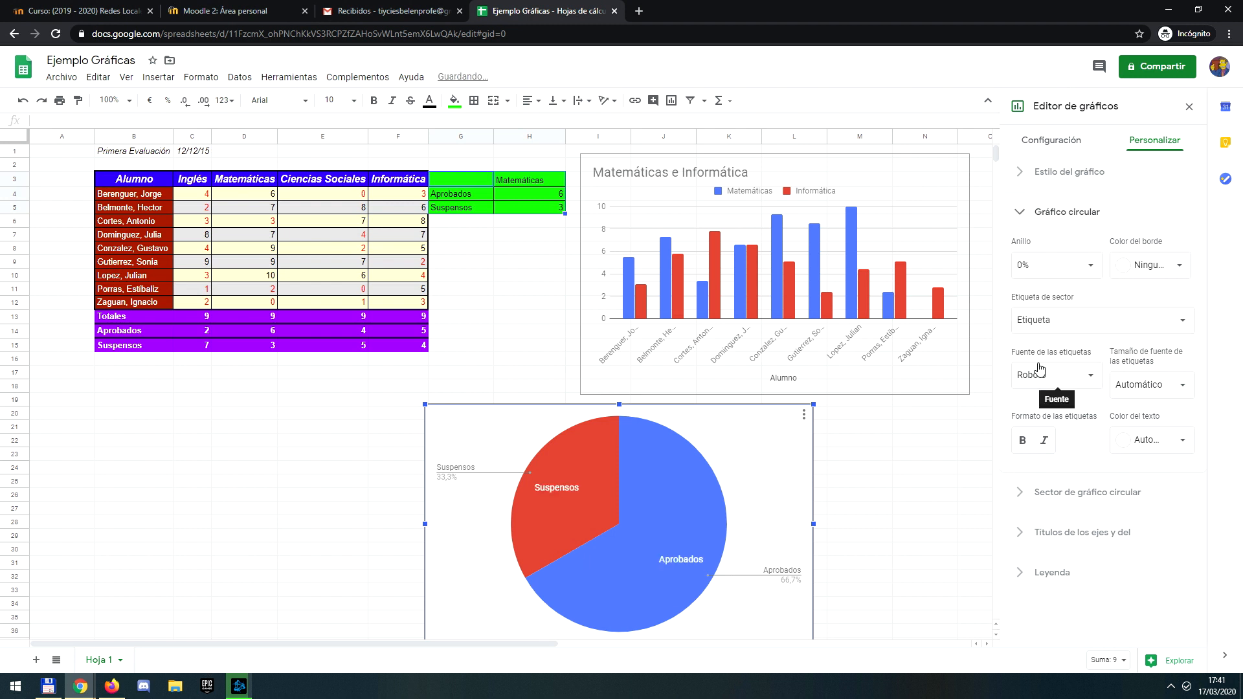
{"action": "left_click", "coordinate": [1053, 319]}
{"action": "left_click", "coordinate": [1053, 298]}
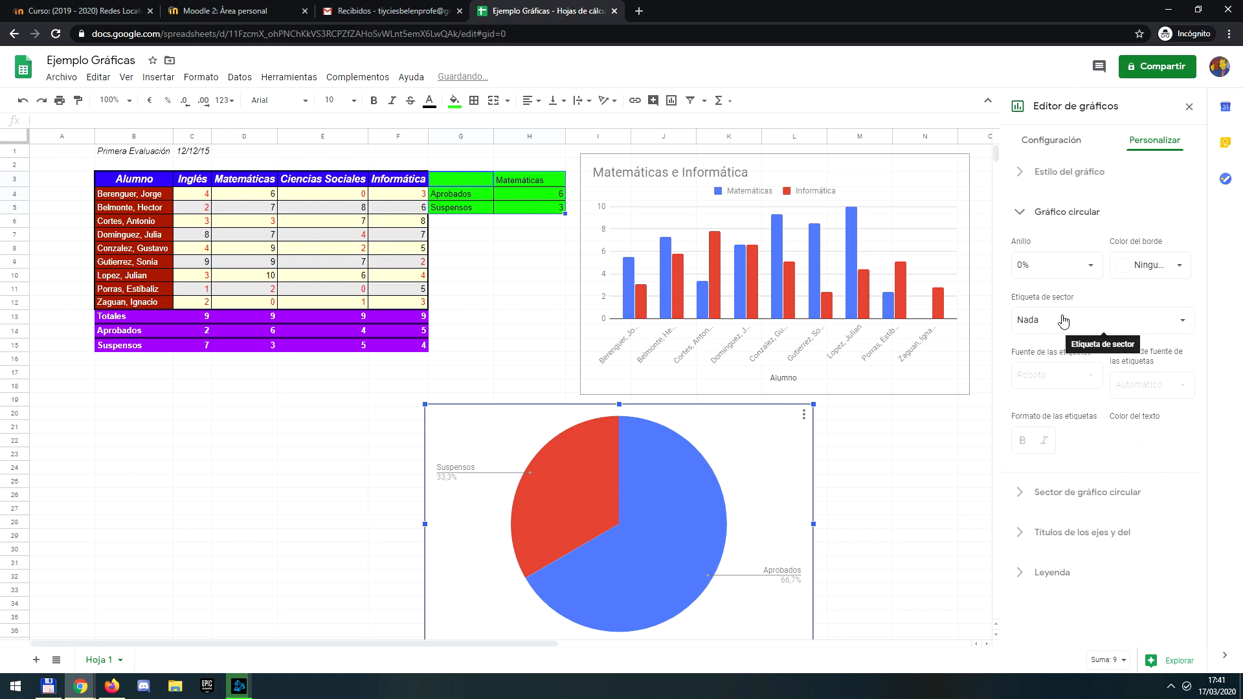
- Try distances from the centre of 75% and 25% for the Aprobados slice, and set the distance back to 0%
{"action": "left_click", "coordinate": [1024, 493]}
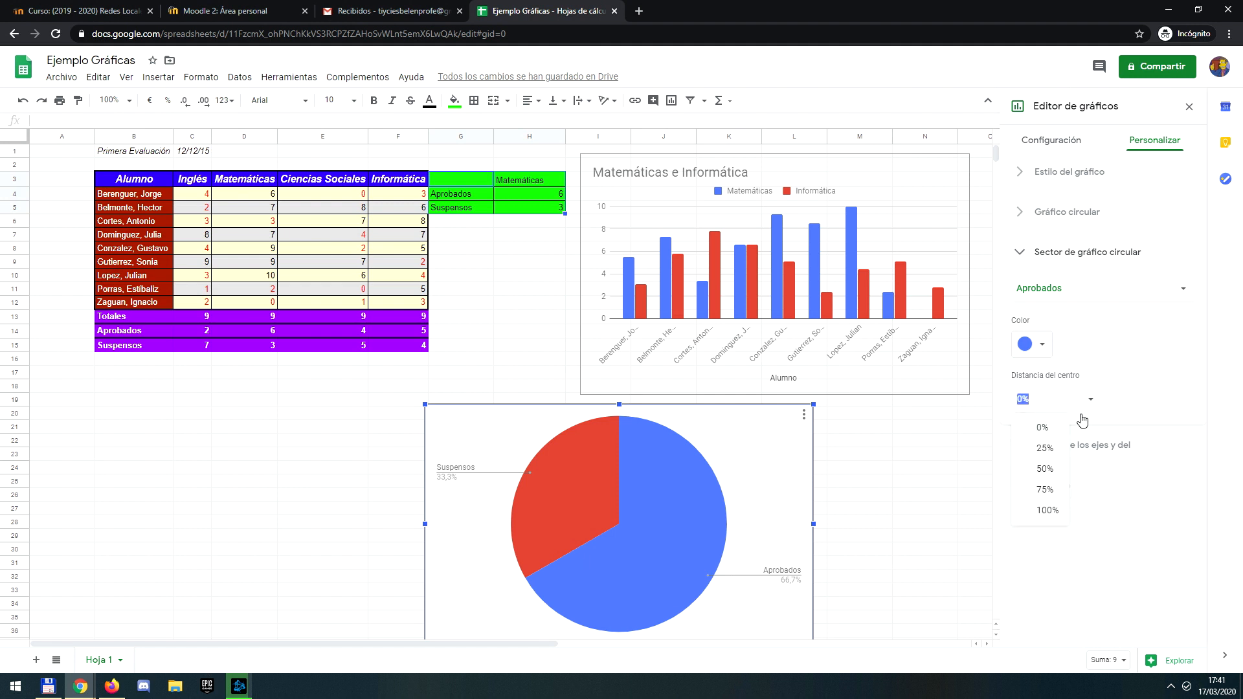
{"action": "left_click", "coordinate": [1046, 489]}
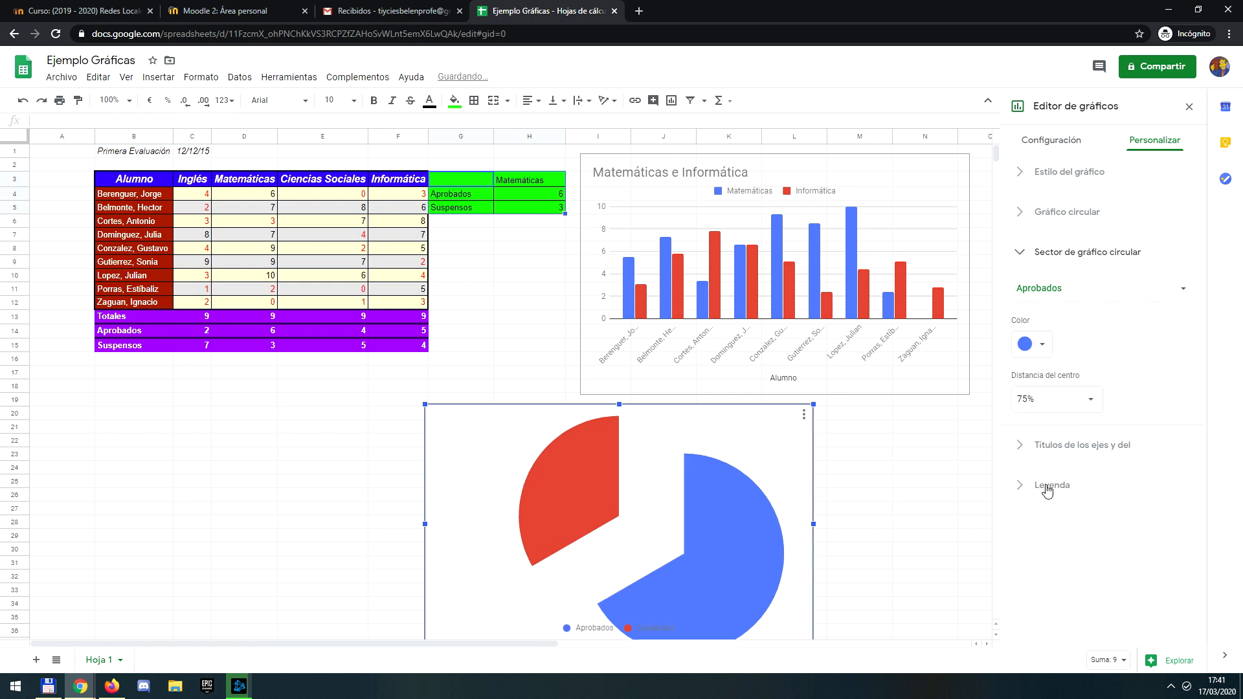
{"action": "left_click", "coordinate": [1086, 400]}
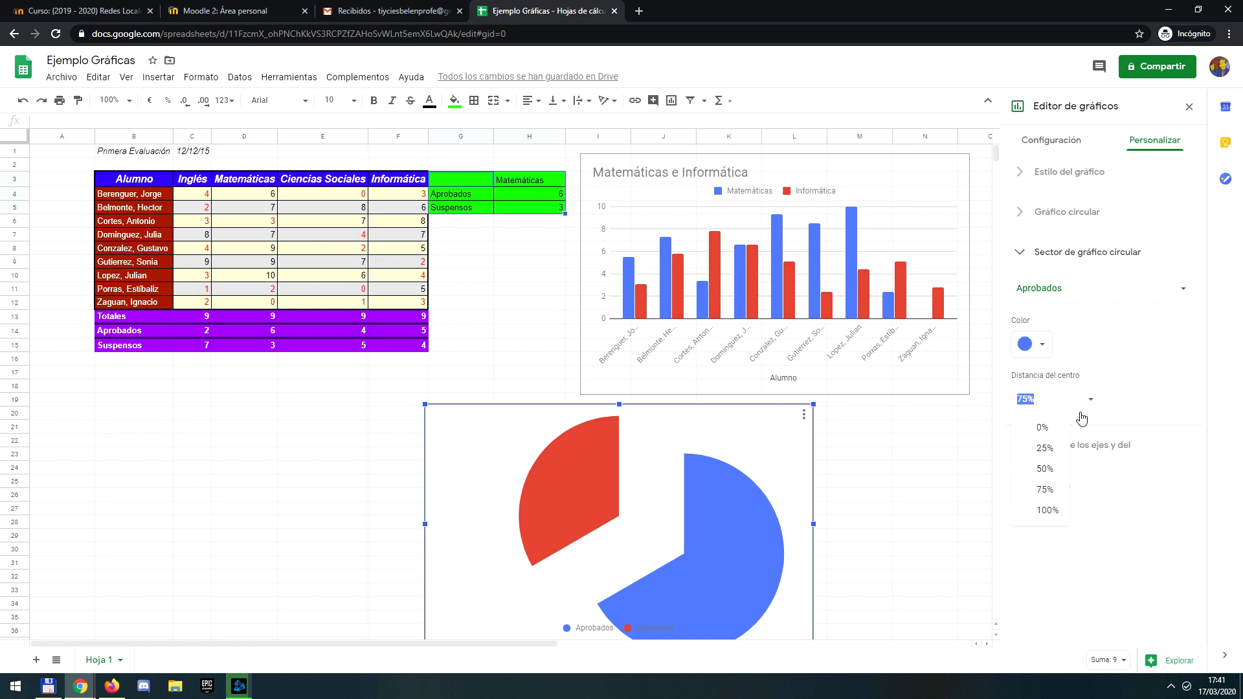
{"action": "left_click", "coordinate": [1050, 448]}
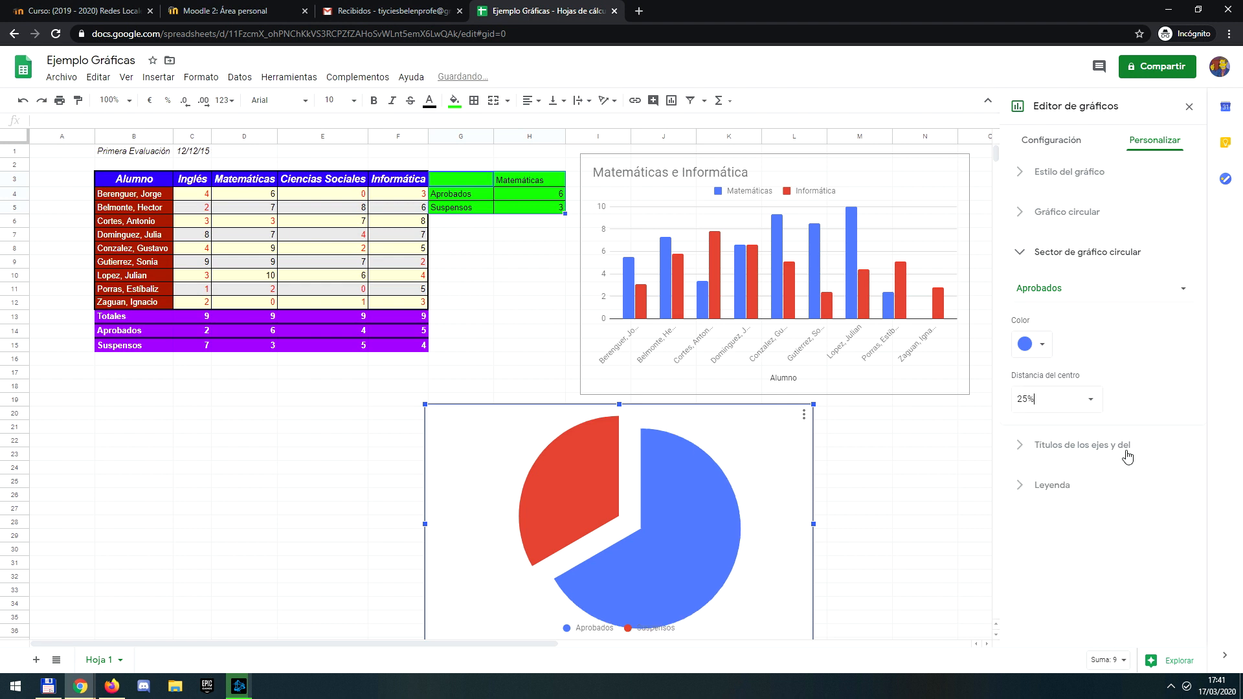
{"action": "left_click", "coordinate": [1093, 404]}
{"action": "left_click", "coordinate": [1039, 426]}
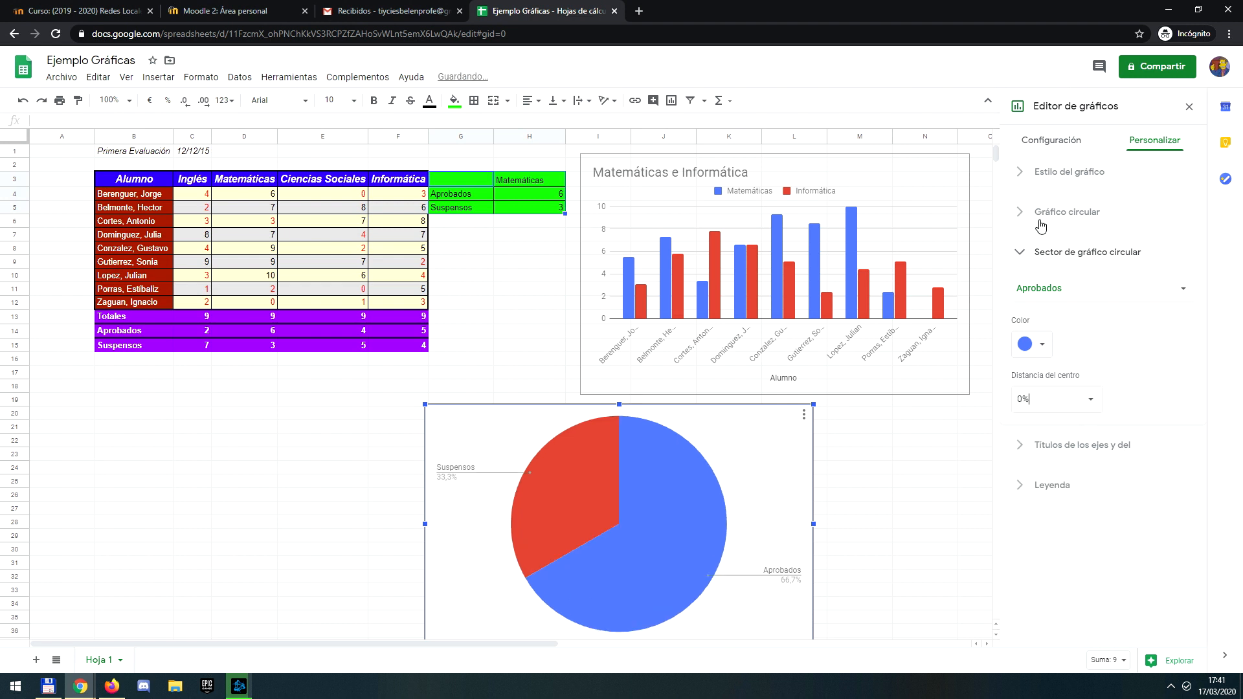
- Make the pie chart 3D and set its title to "Porcentaje de Aprobados en Matemáticas"
{"action": "left_click", "coordinate": [1022, 180]}
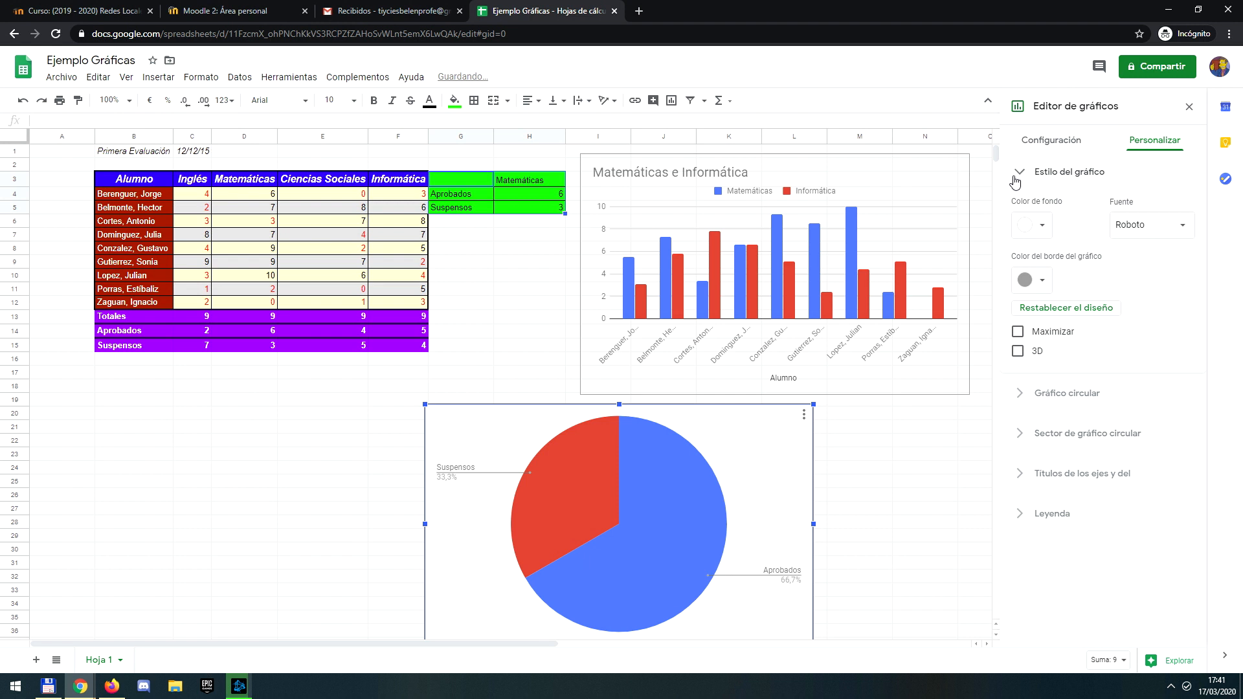
{"action": "left_click", "coordinate": [1018, 351]}
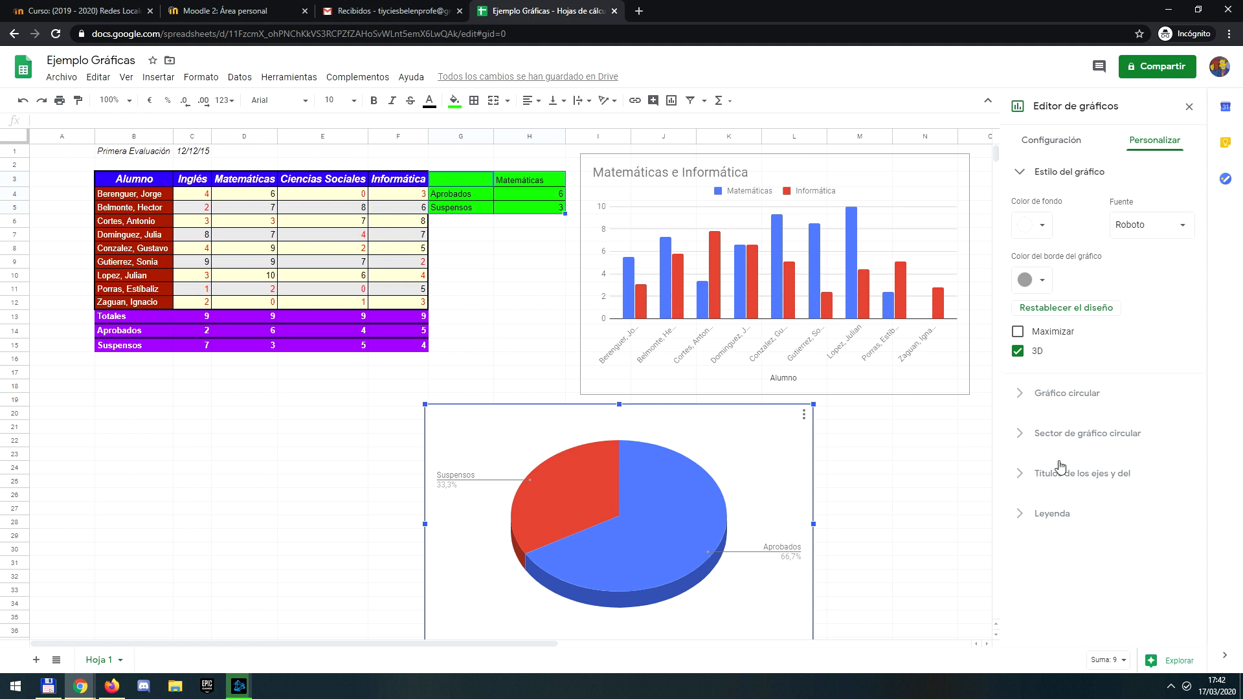
{"action": "left_click", "coordinate": [1097, 480]}
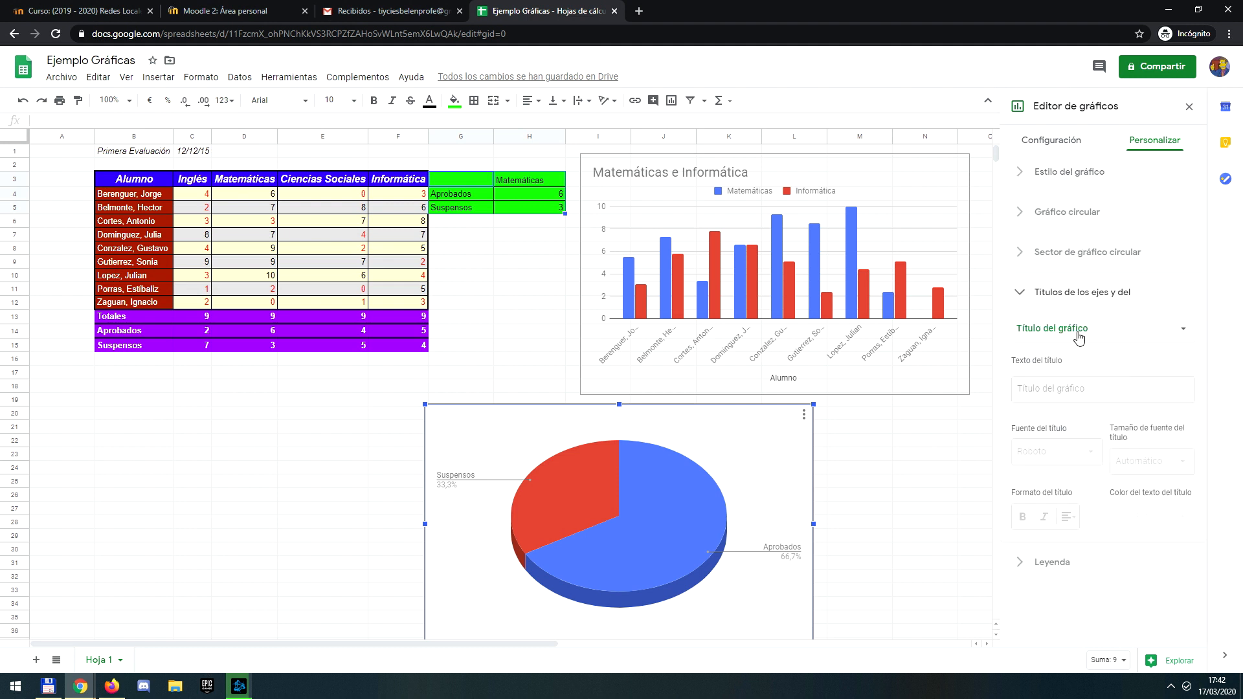
{"action": "left_click", "coordinate": [1066, 387]}
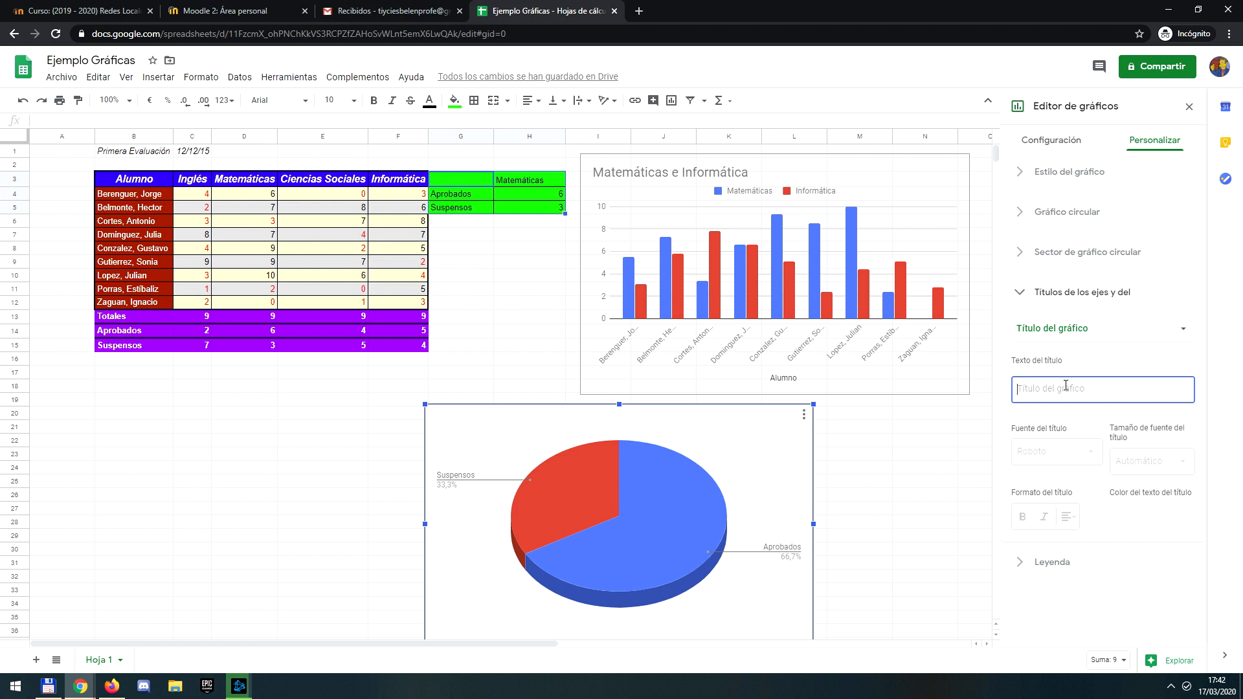
{"action": "type", "text": "Porcente d"}
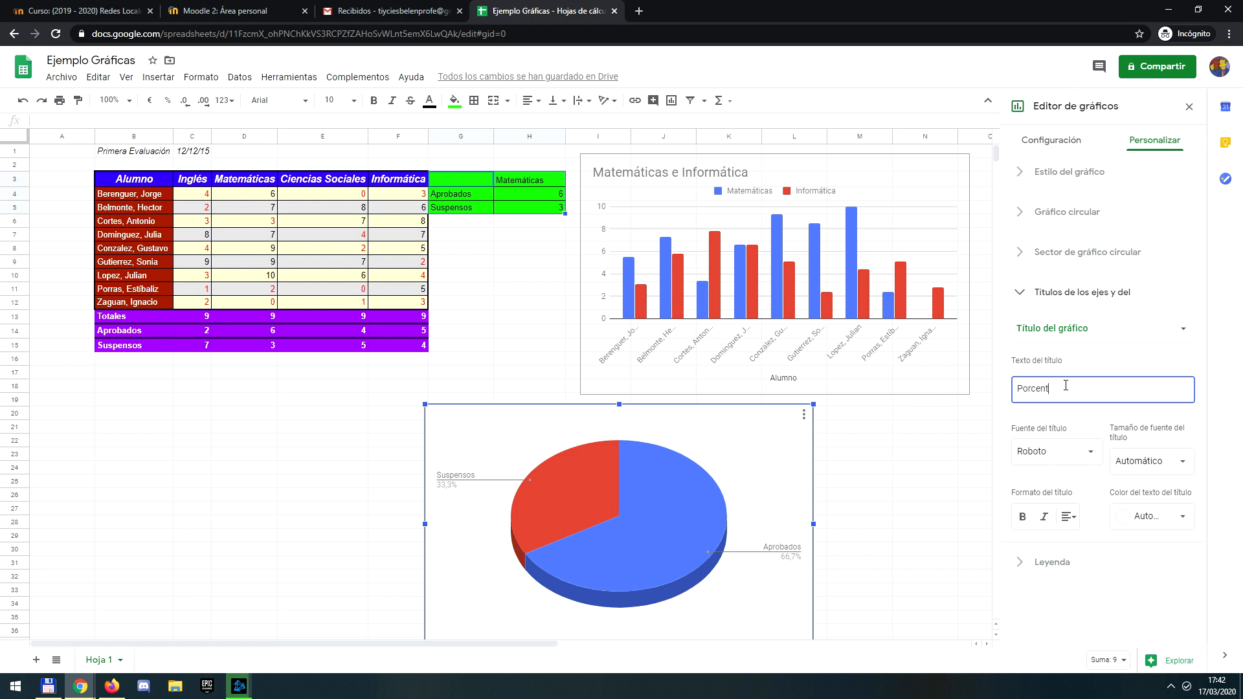
{"action": "key", "text": "BackSpace"}
{"action": "key", "text": "BackSpace"}
{"action": "key", "text": "BackSpace"}
{"action": "type", "text": "aje de Aprobados en Matemáticas"}
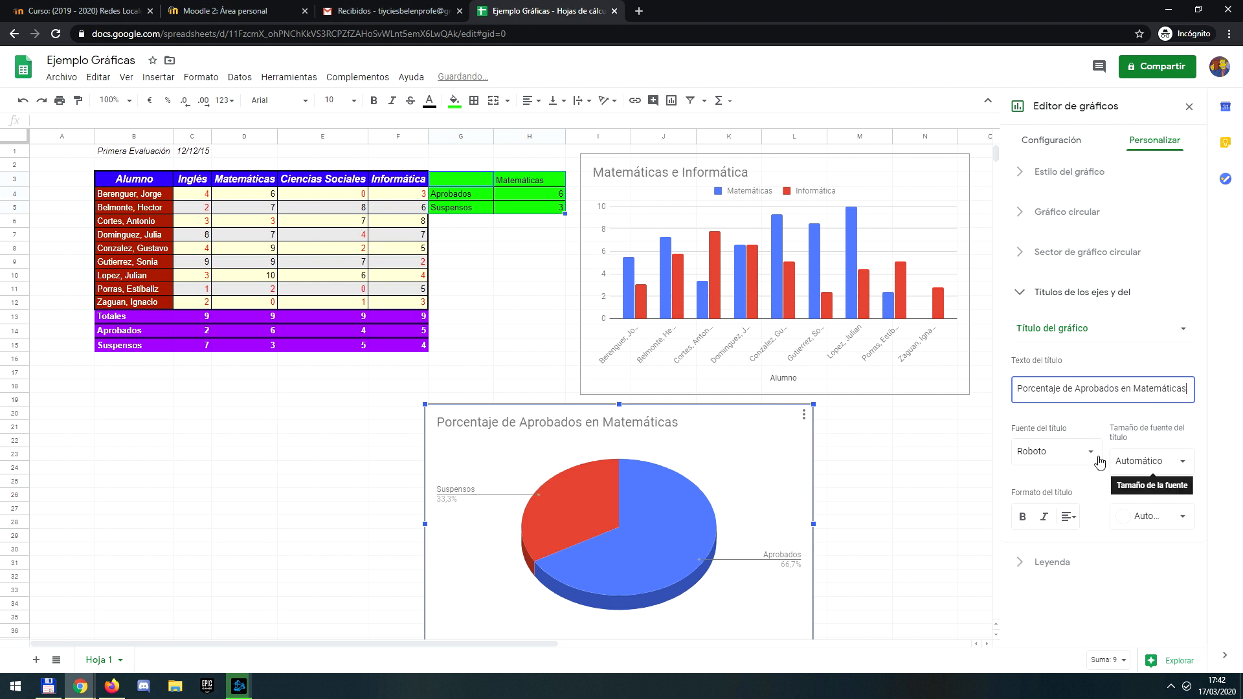
{"action": "scroll", "coordinate": [889, 472], "scroll_direction": "down", "scroll_amount": 1}
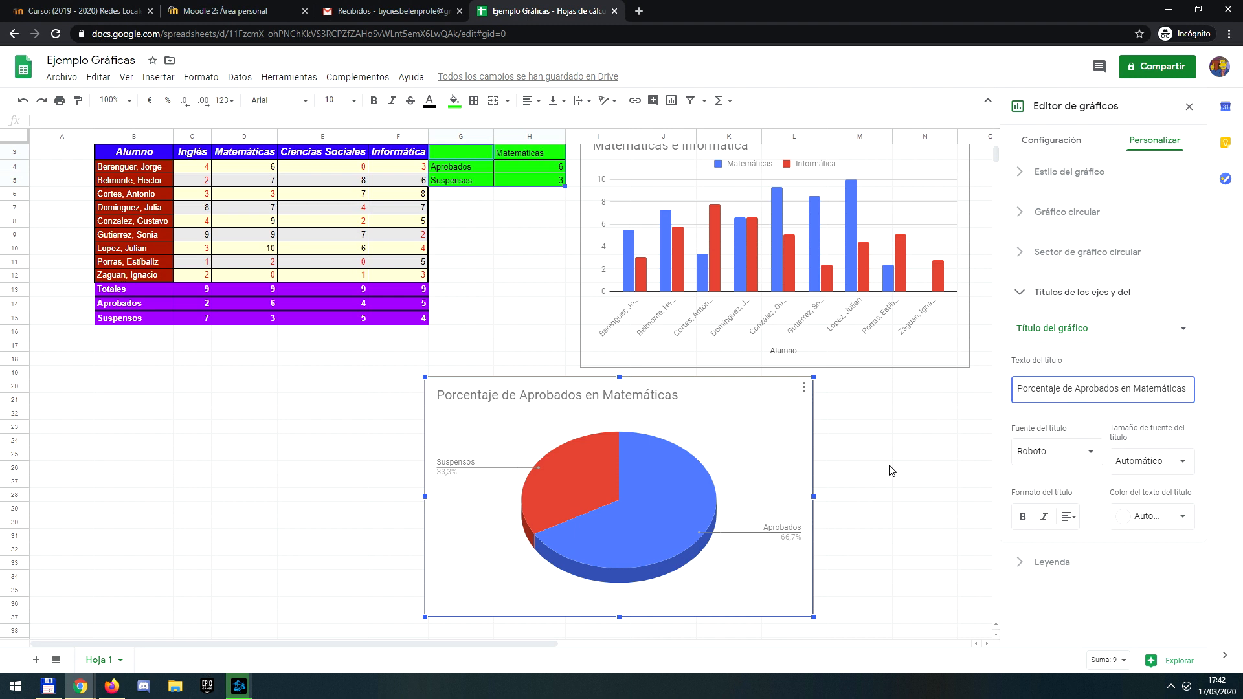
{"action": "scroll", "coordinate": [890, 470], "scroll_direction": "up", "scroll_amount": 1}
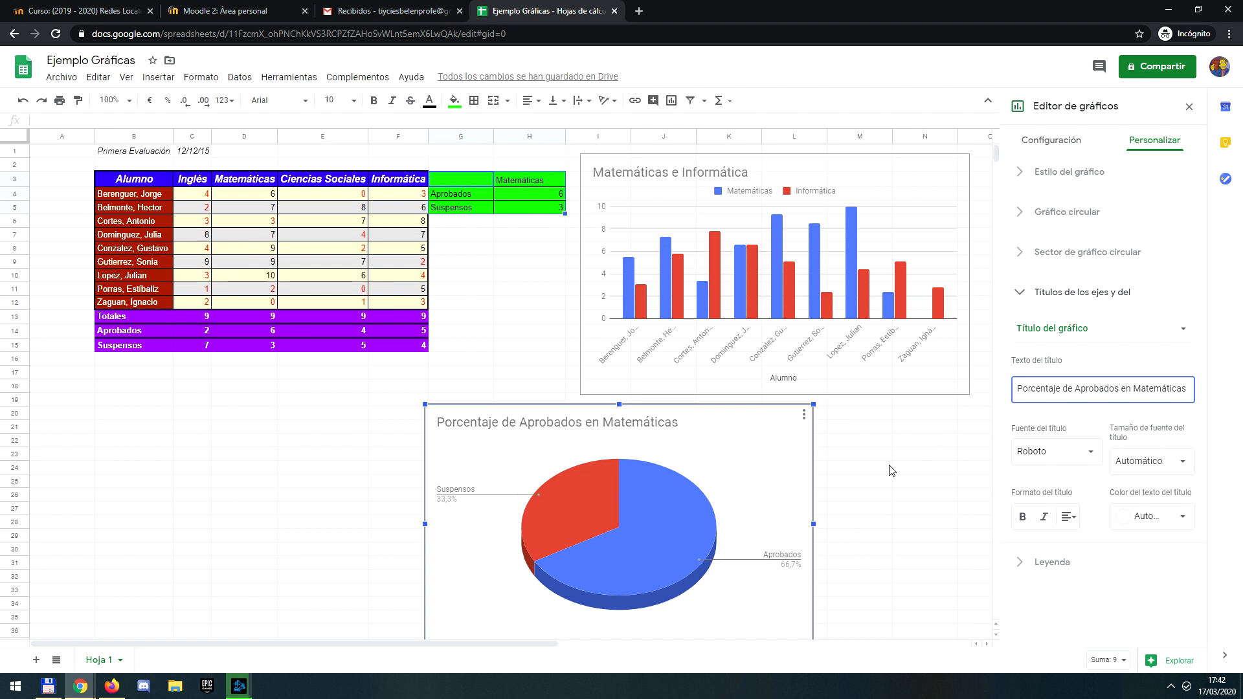